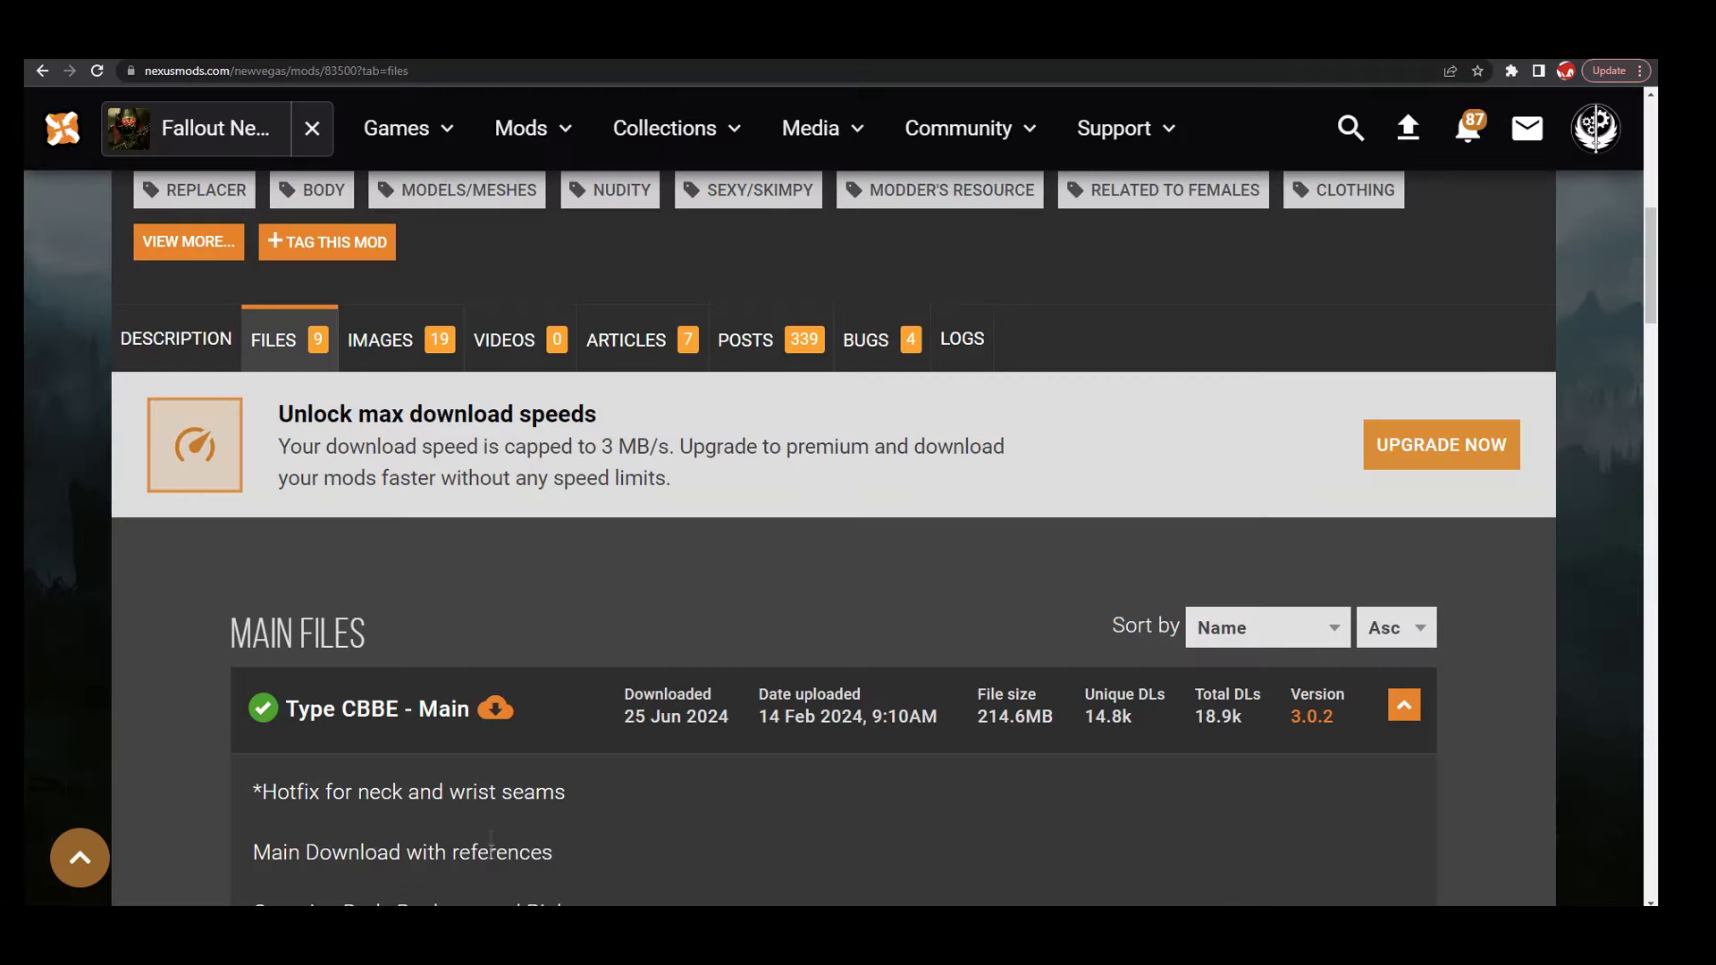
pyautogui.scroll(5, 510, 585)
pyautogui.scroll(2, 482, 554)
pyautogui.scroll(-2, 533, 395)
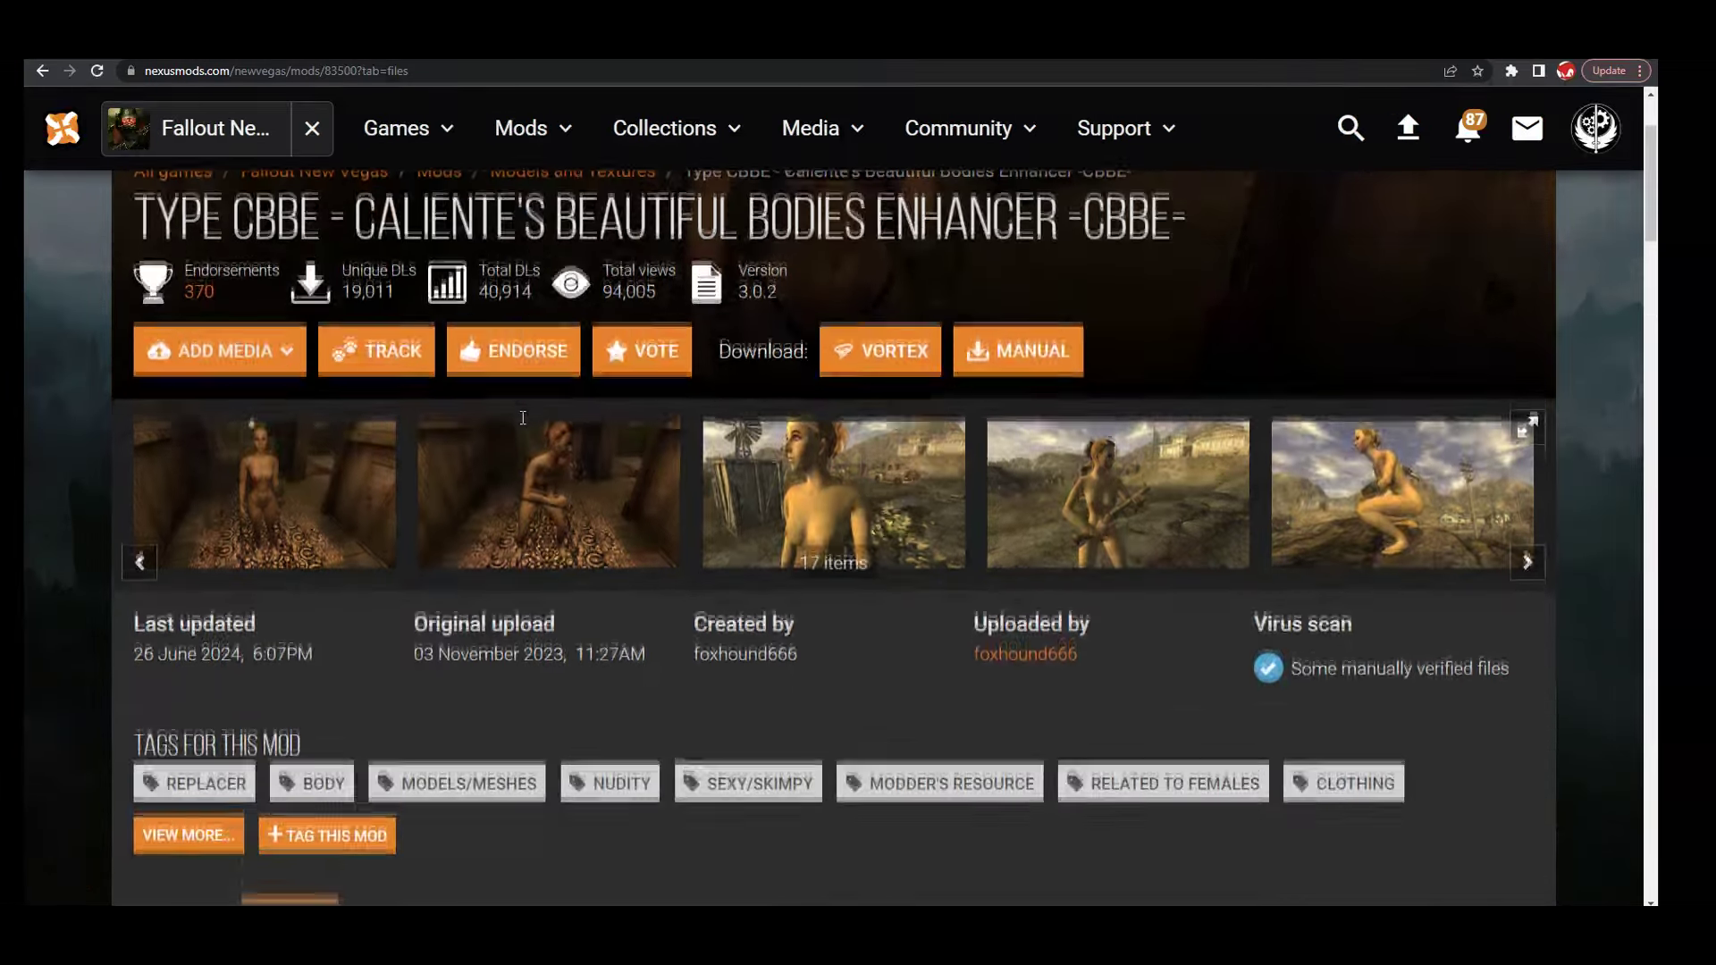
pyautogui.scroll(-2, 471, 447)
pyautogui.scroll(-3, 547, 453)
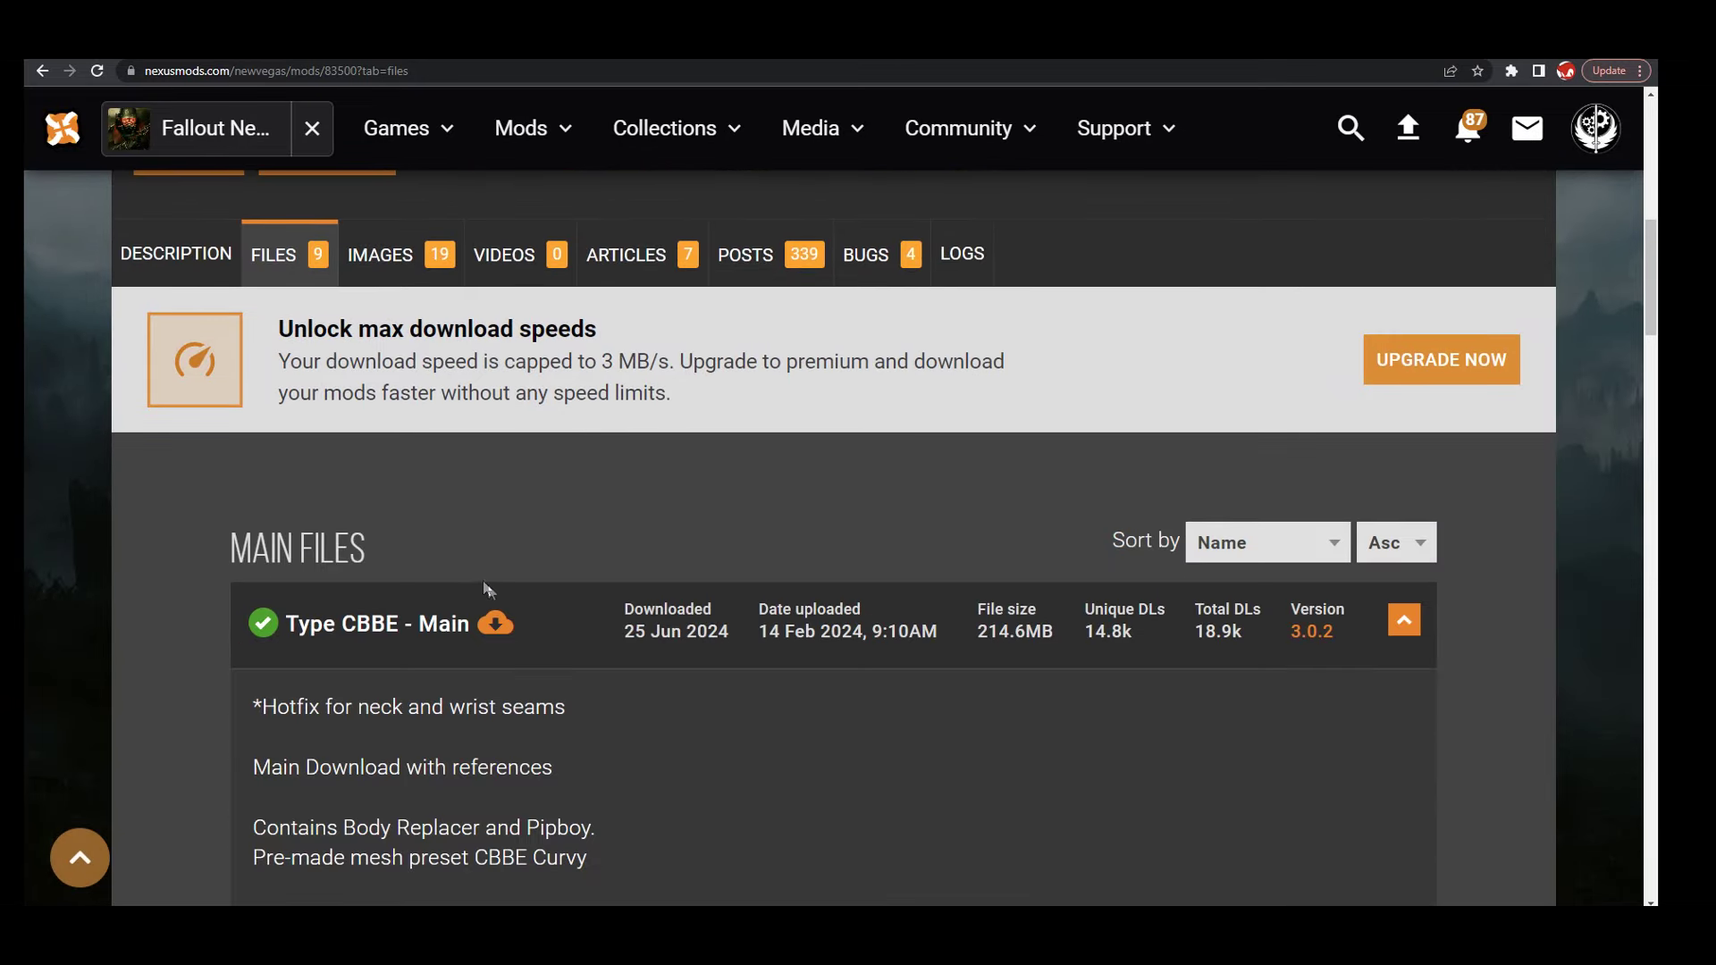
pyautogui.scroll(-1, 486, 585)
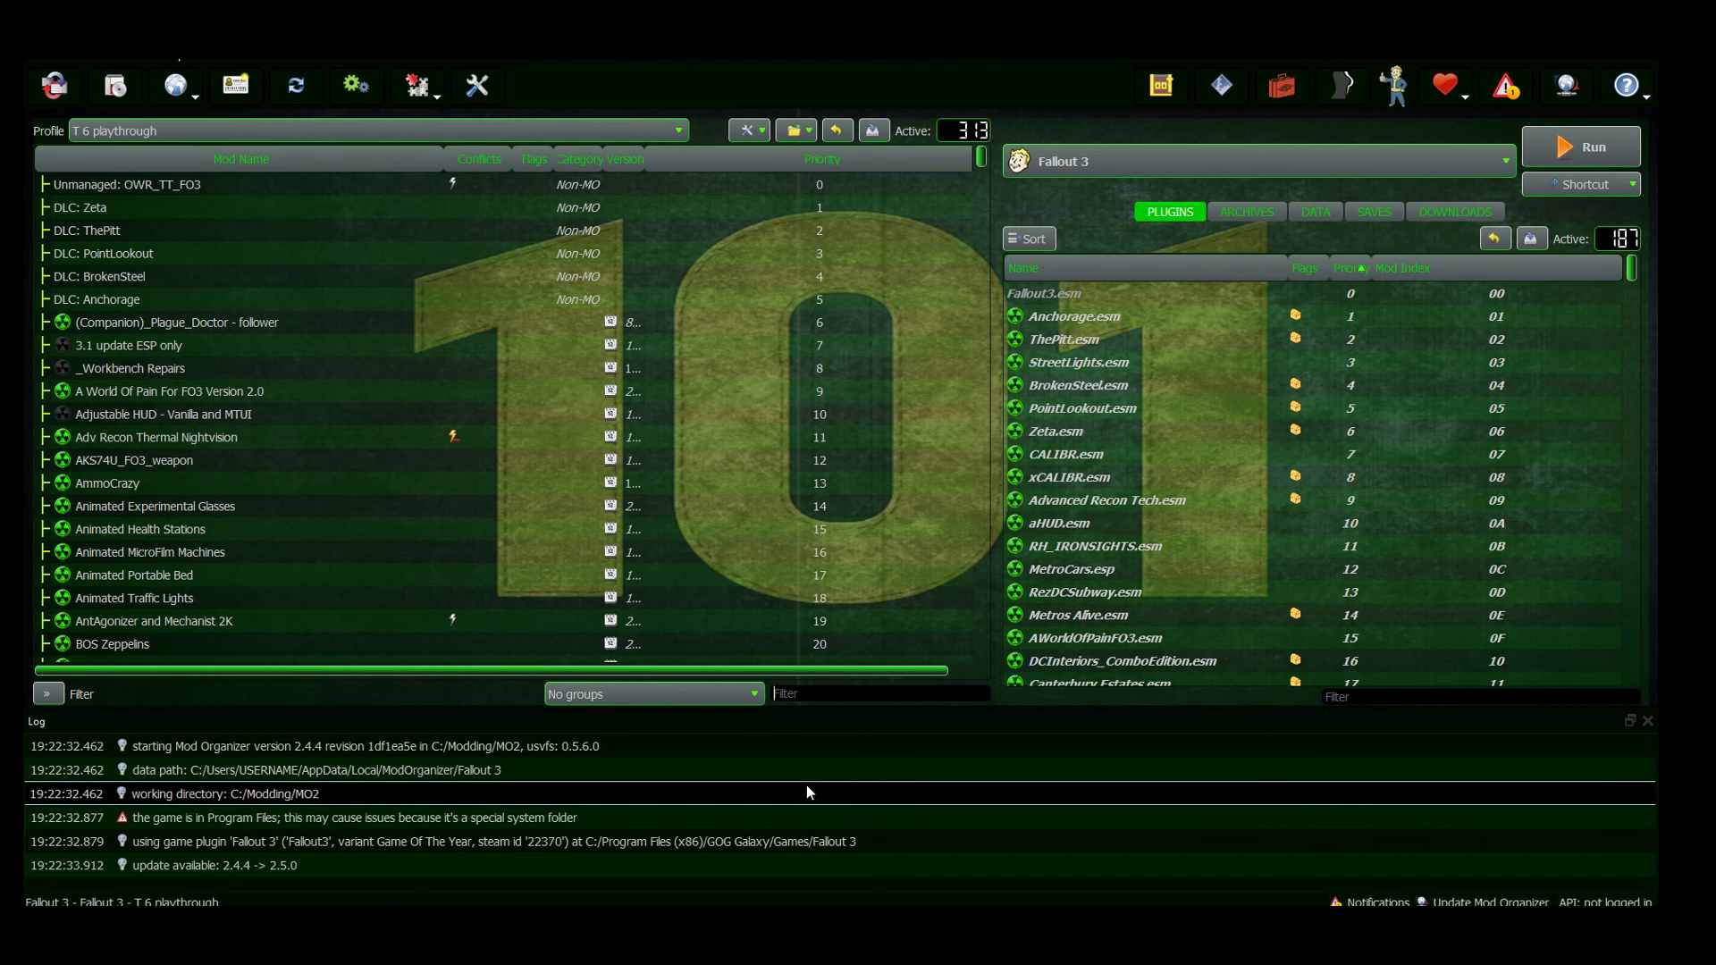
pyautogui.write('cbbe')
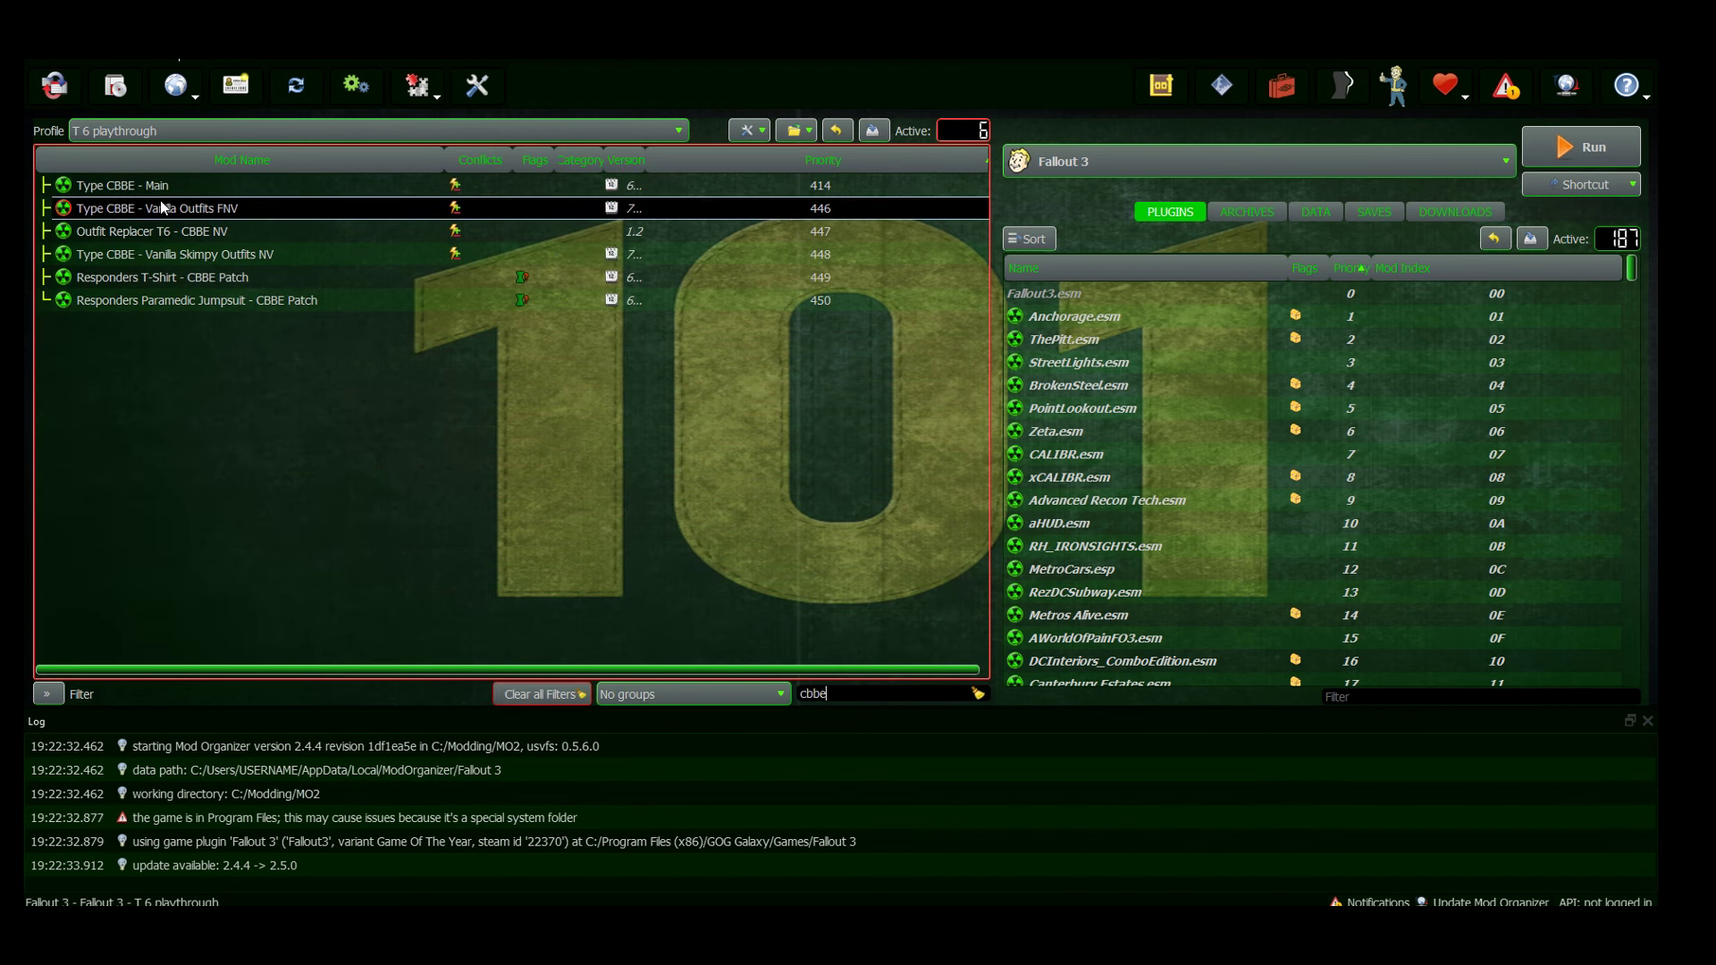
pyautogui.press('BackSpace')
pyautogui.press('BackSpace')
pyautogui.press('BackSpace')
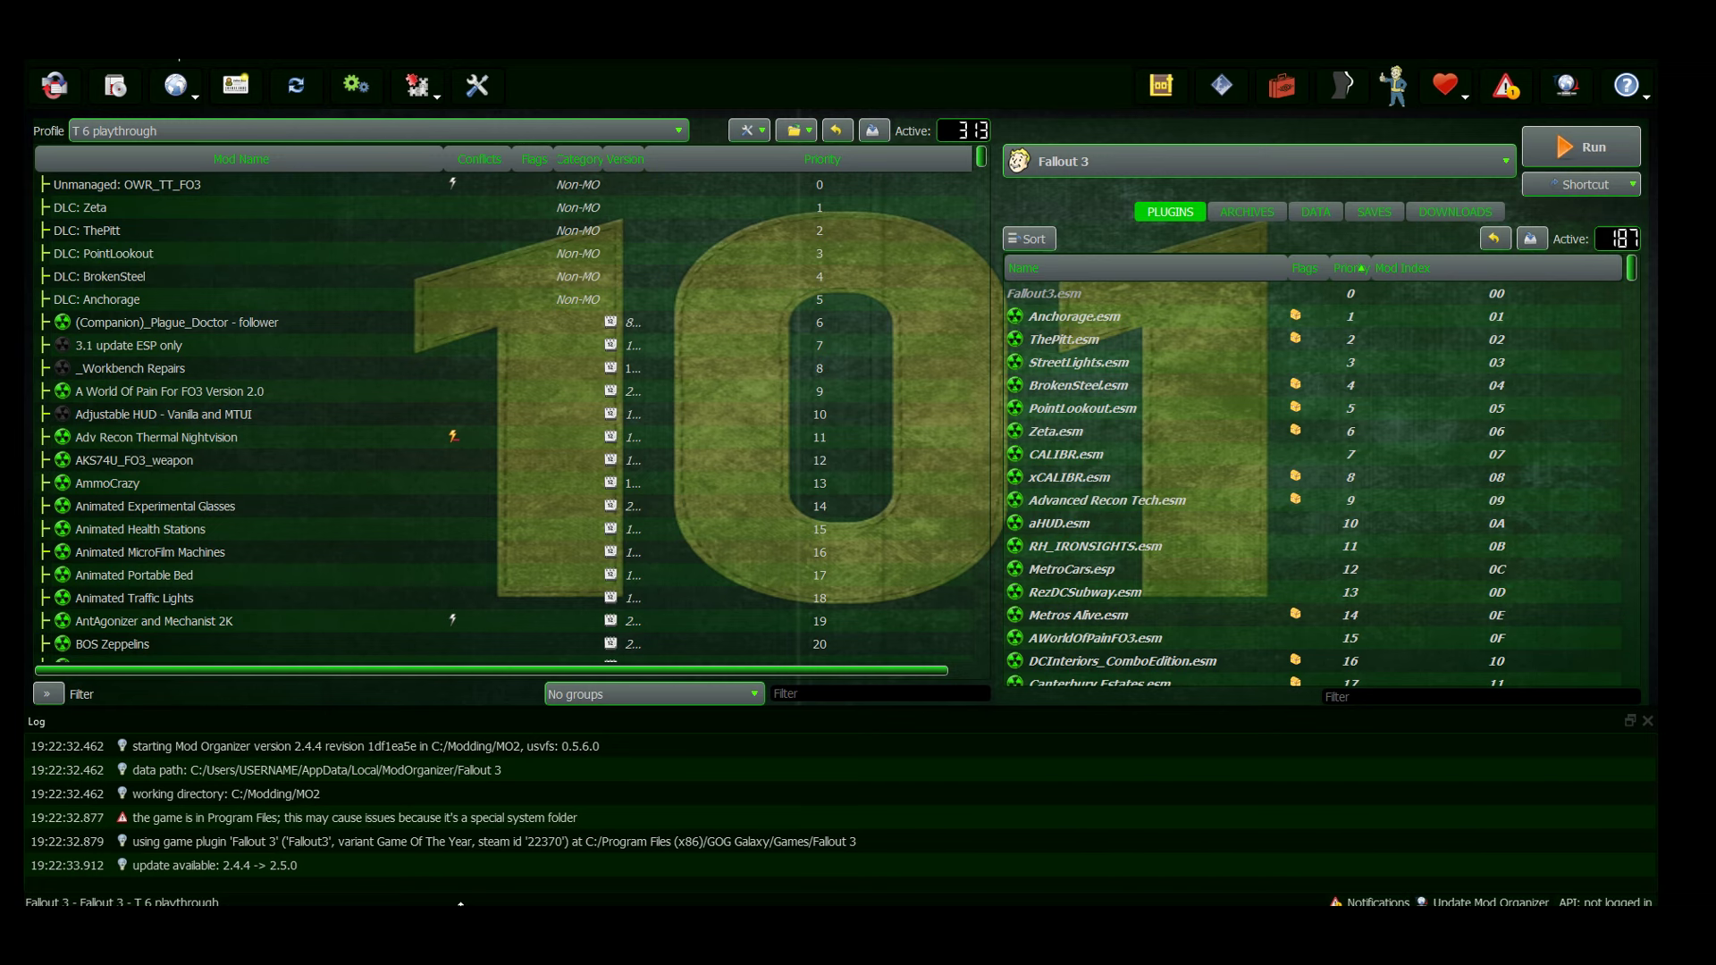
# Step: Search Nexus Mods for 'cbbe' and open the CBBE Vanilla and TTW Armor page
pyautogui.click(493, 887)
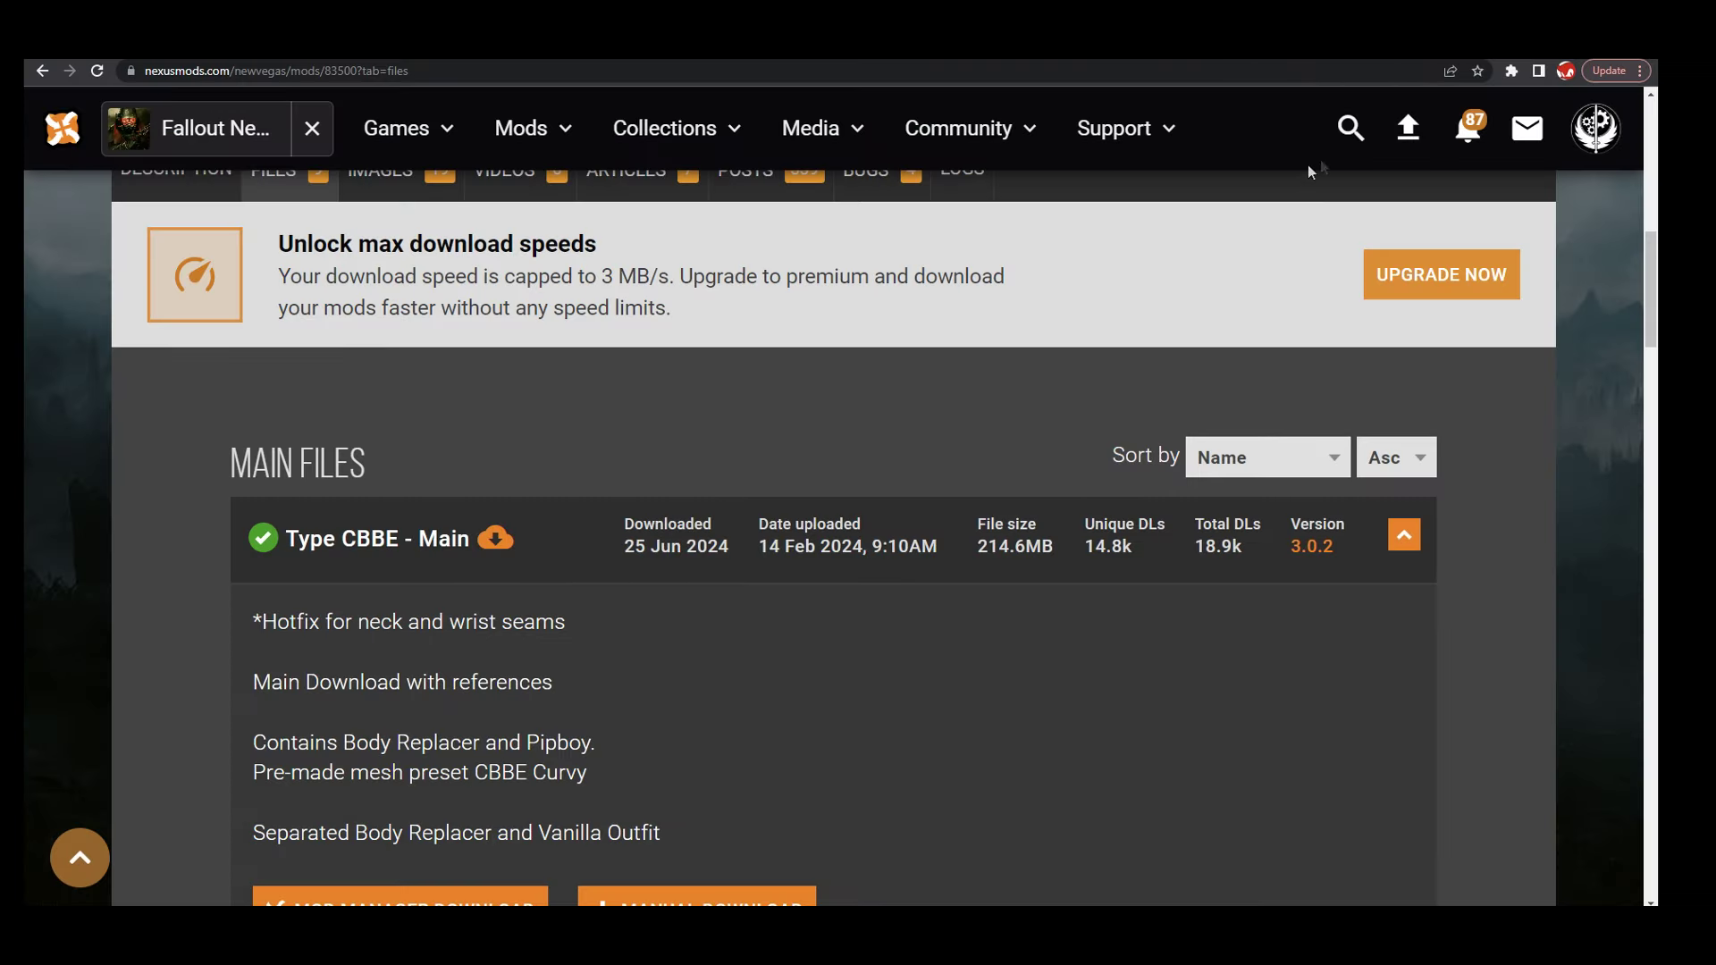
pyautogui.click(1352, 129)
pyautogui.write('cbb')
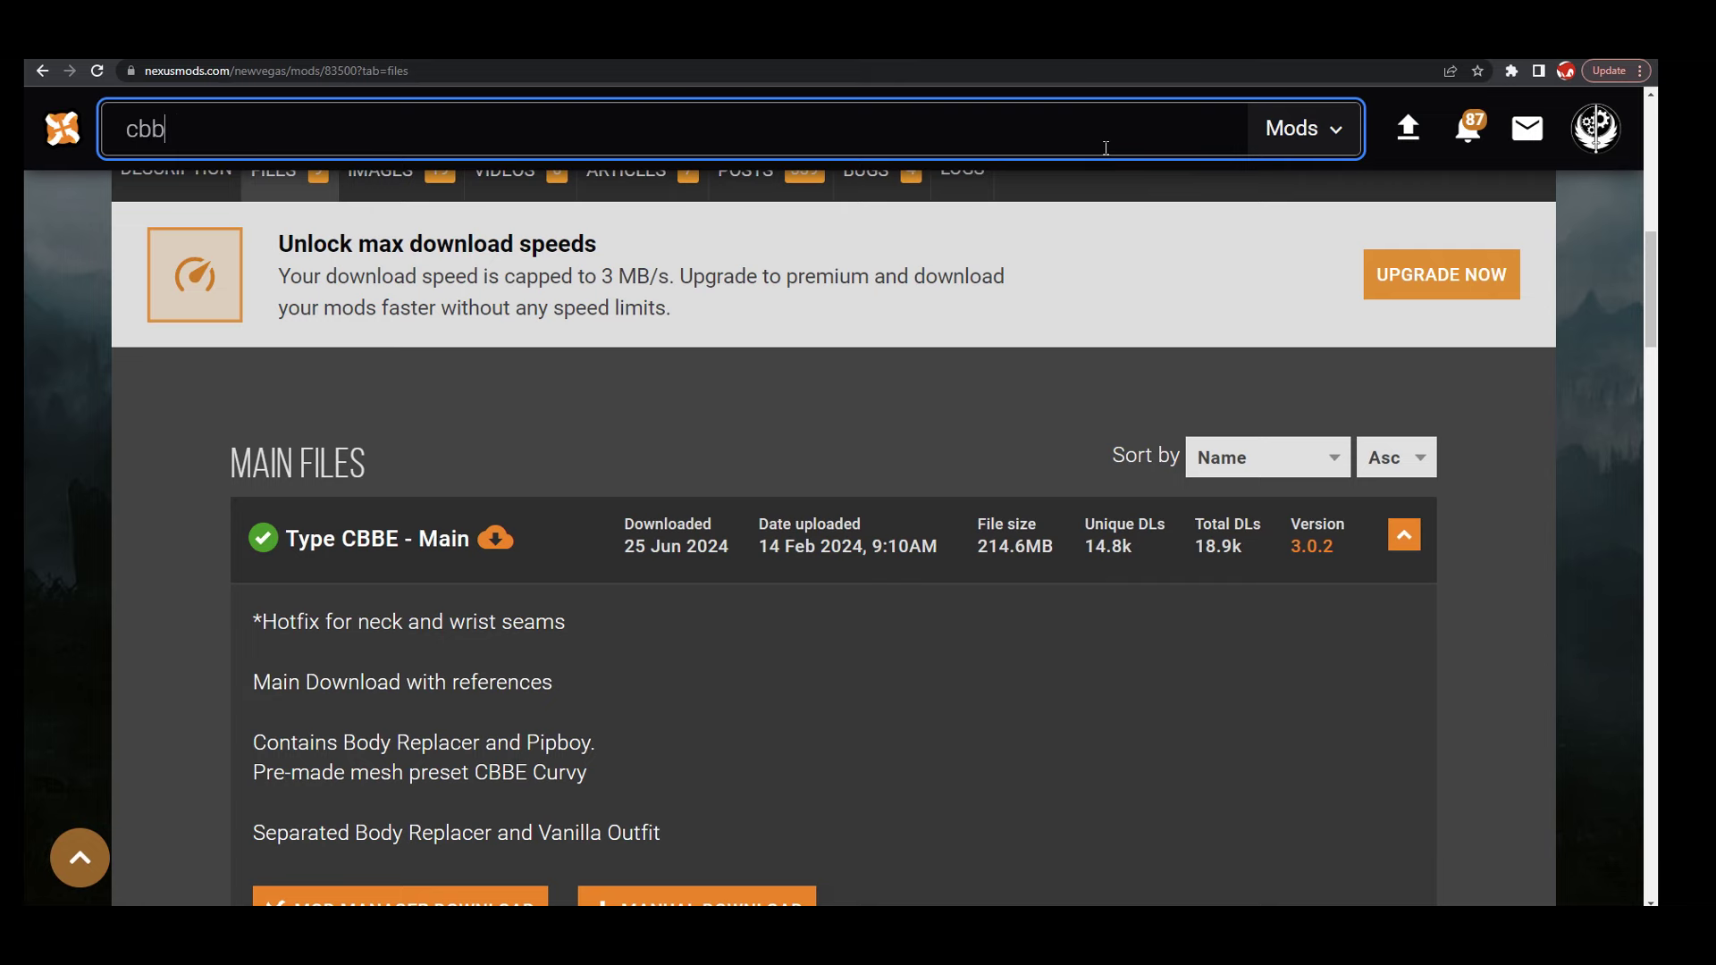
pyautogui.write('e')
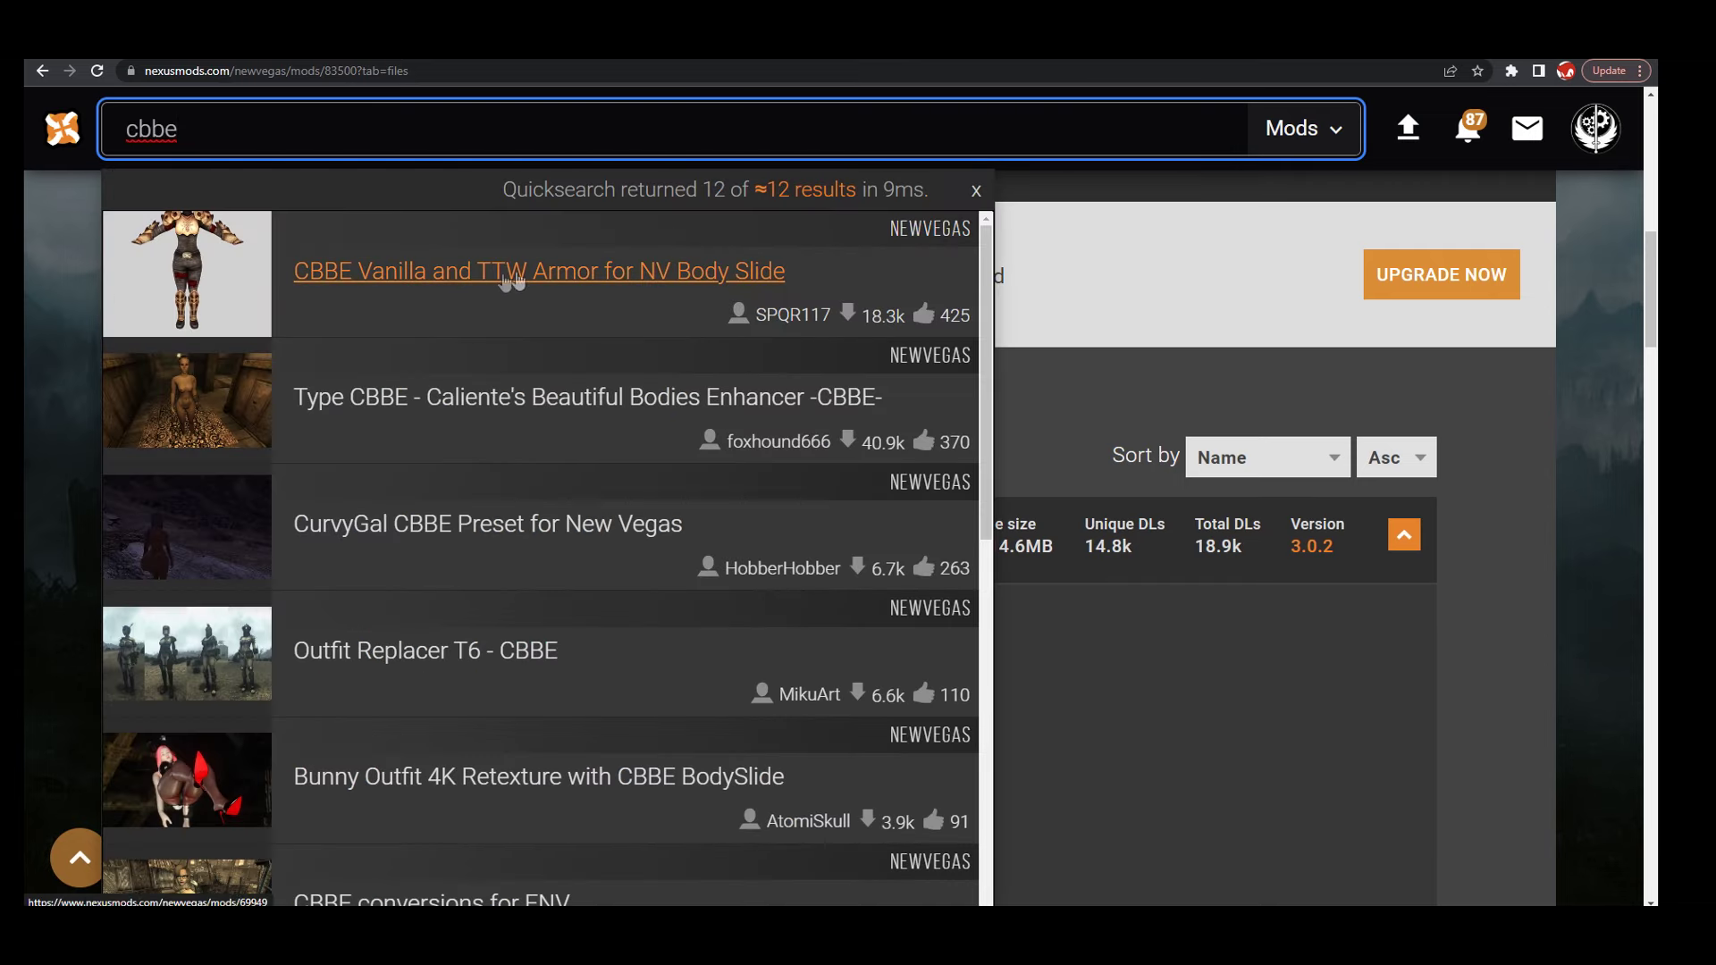
pyautogui.click(630, 273)
pyautogui.scroll(-5, 536, 403)
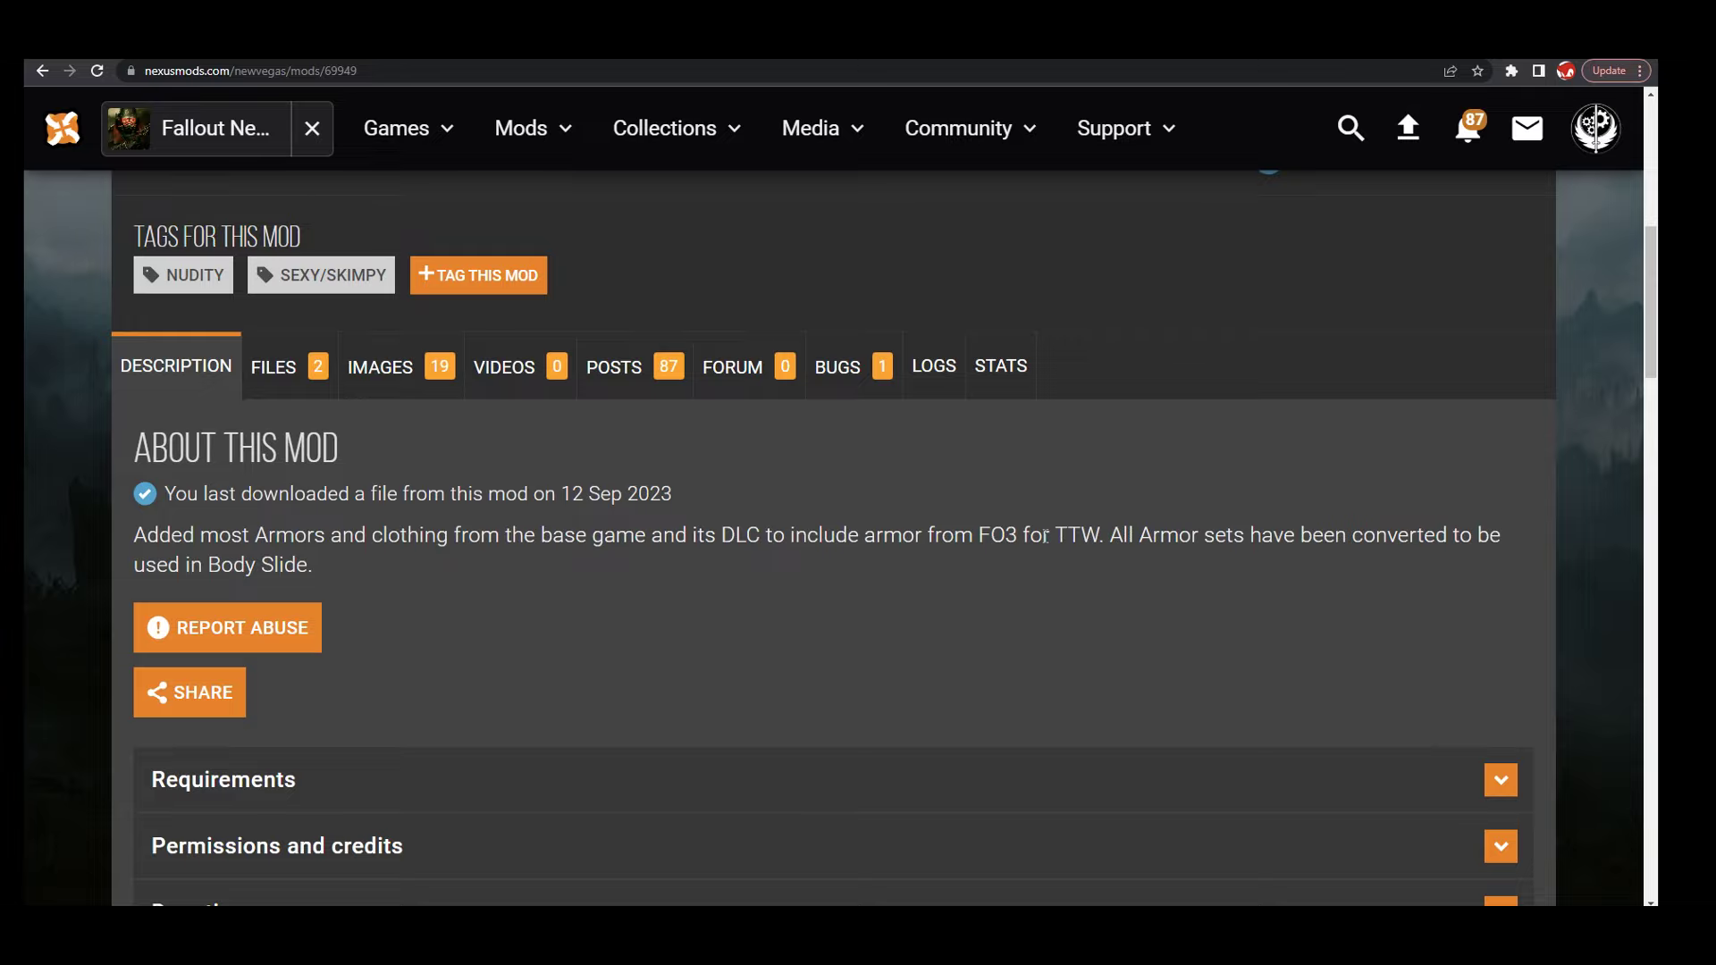
pyautogui.scroll(-1, 865, 558)
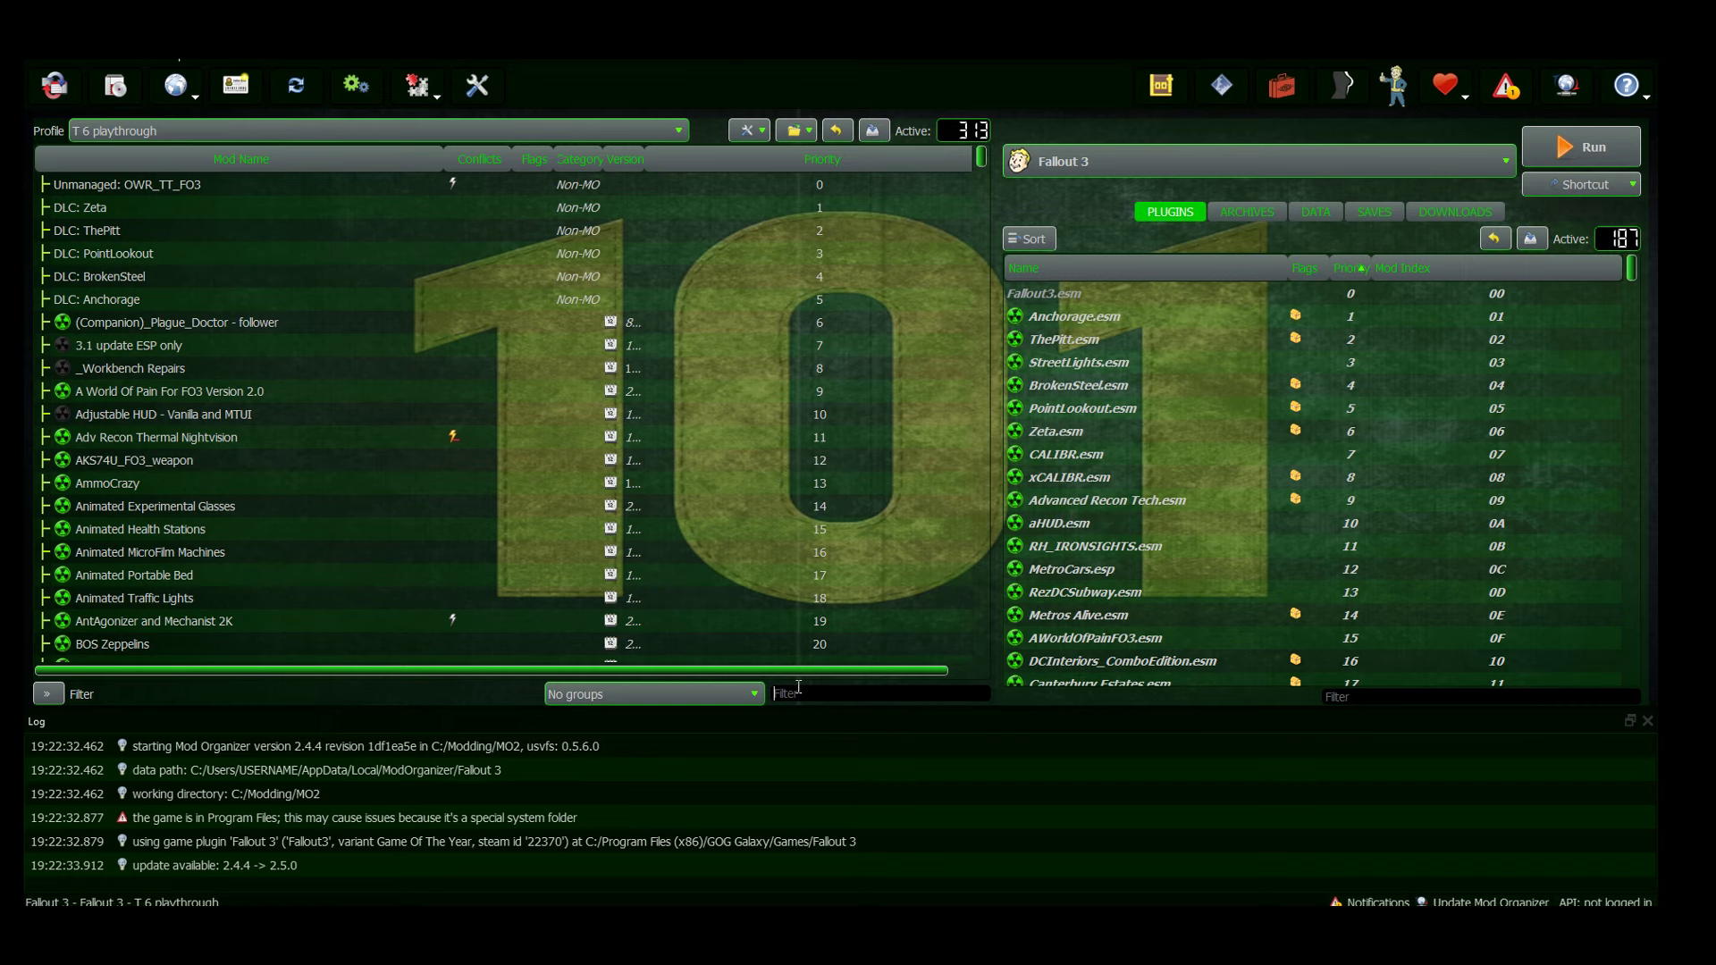
pyautogui.write('body')
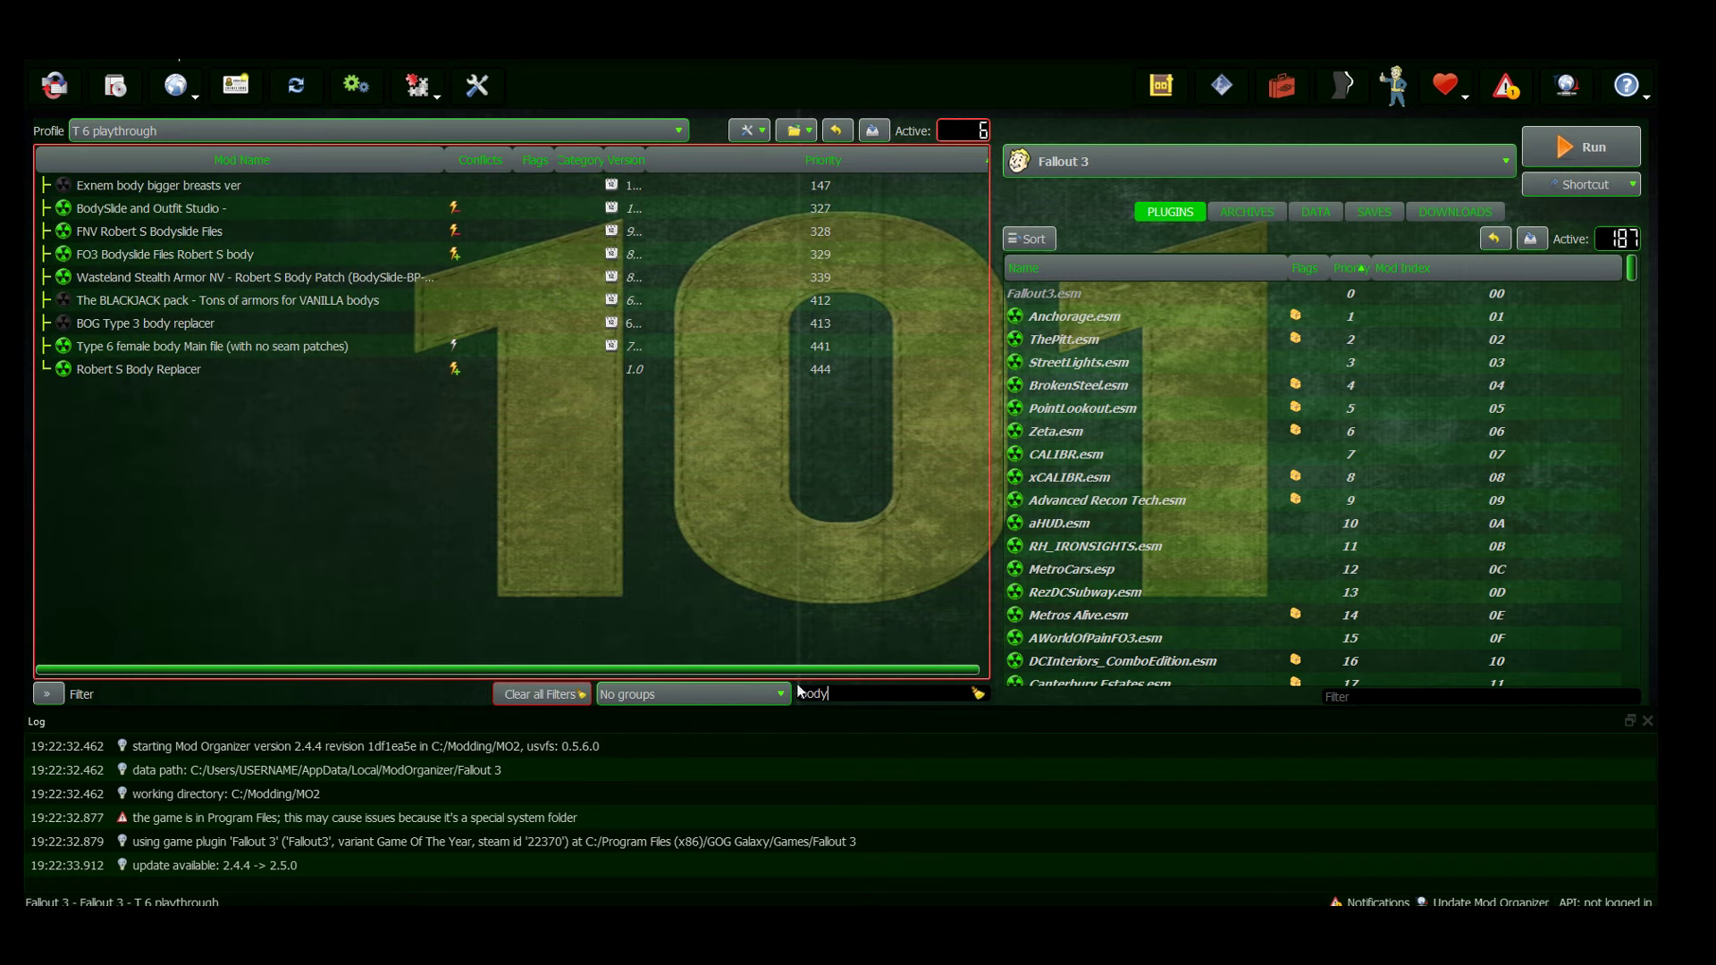
# Step: Filter the mod list by 'bodys' and select the Type 6 female body mod
pyautogui.click(249, 369)
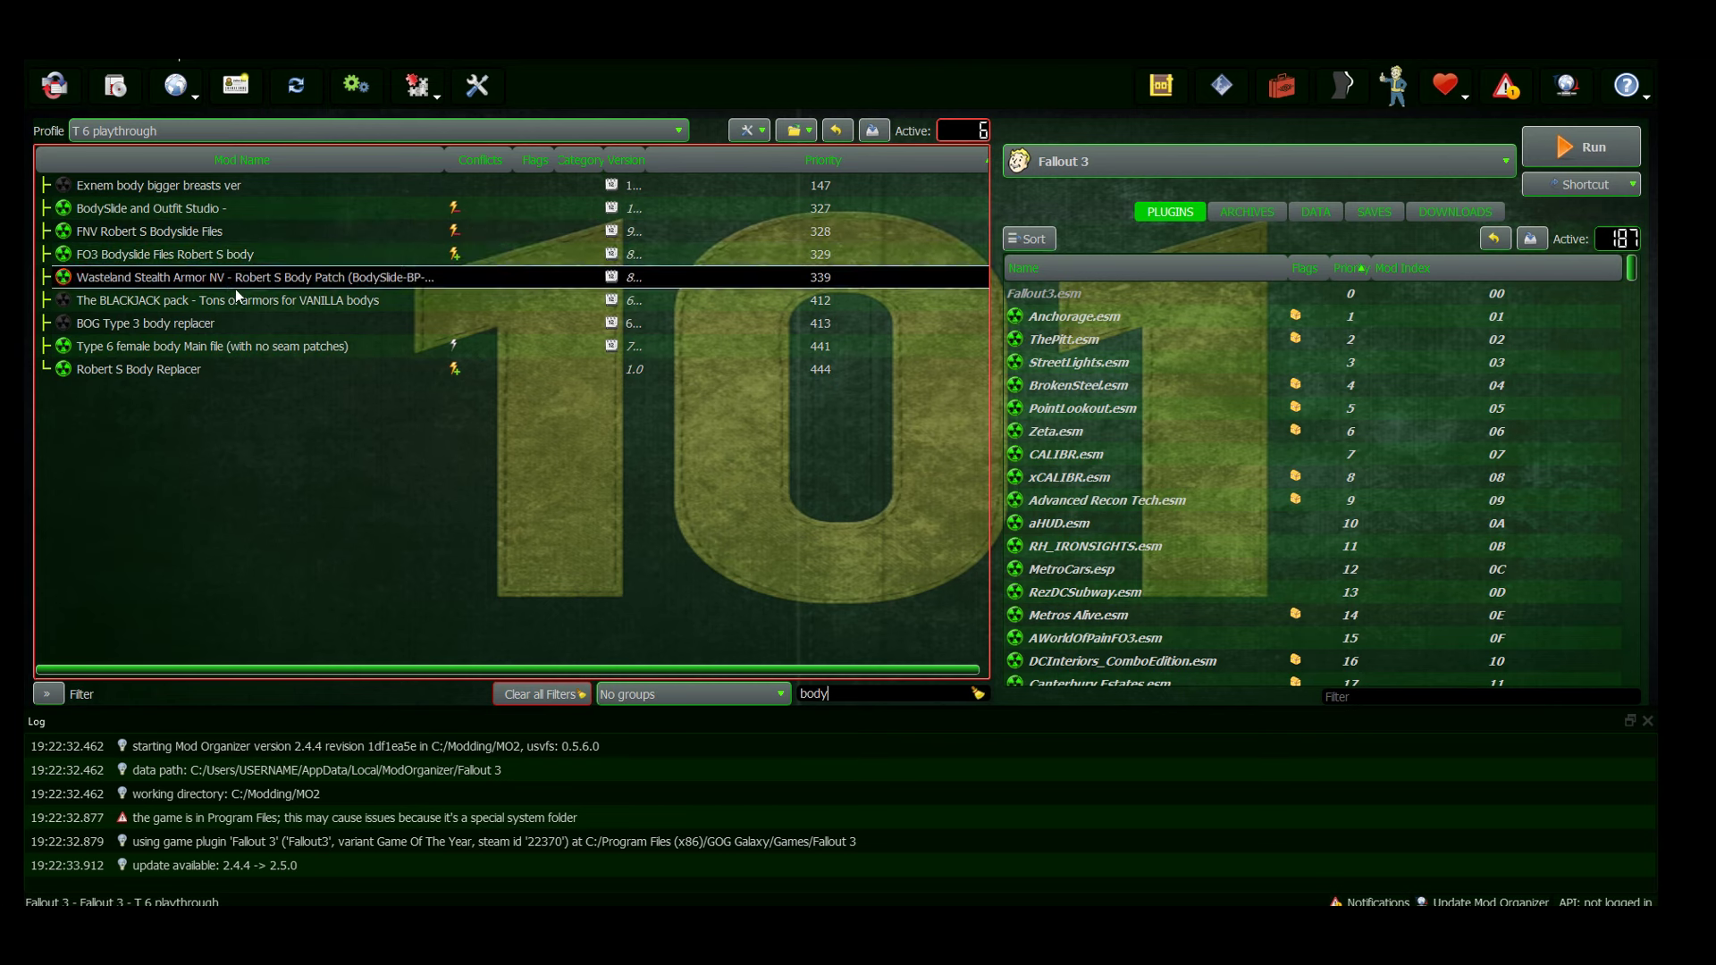
pyautogui.click(183, 351)
pyautogui.click(862, 693)
pyautogui.write('s')
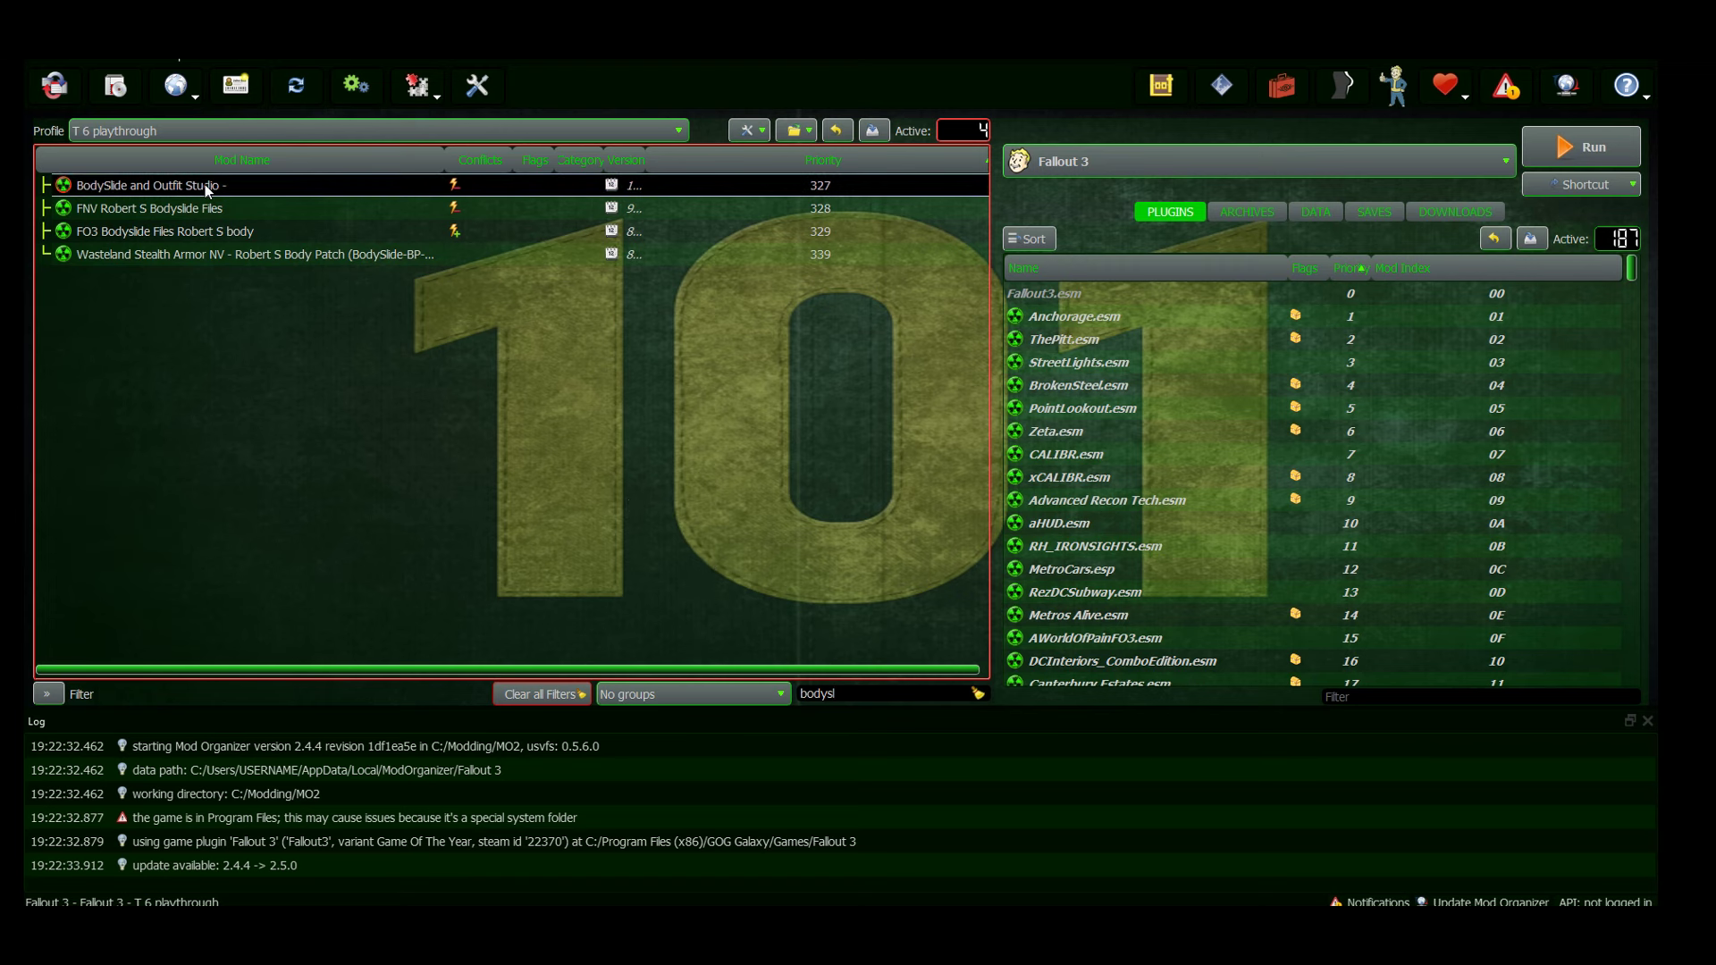
pyautogui.click(535, 808)
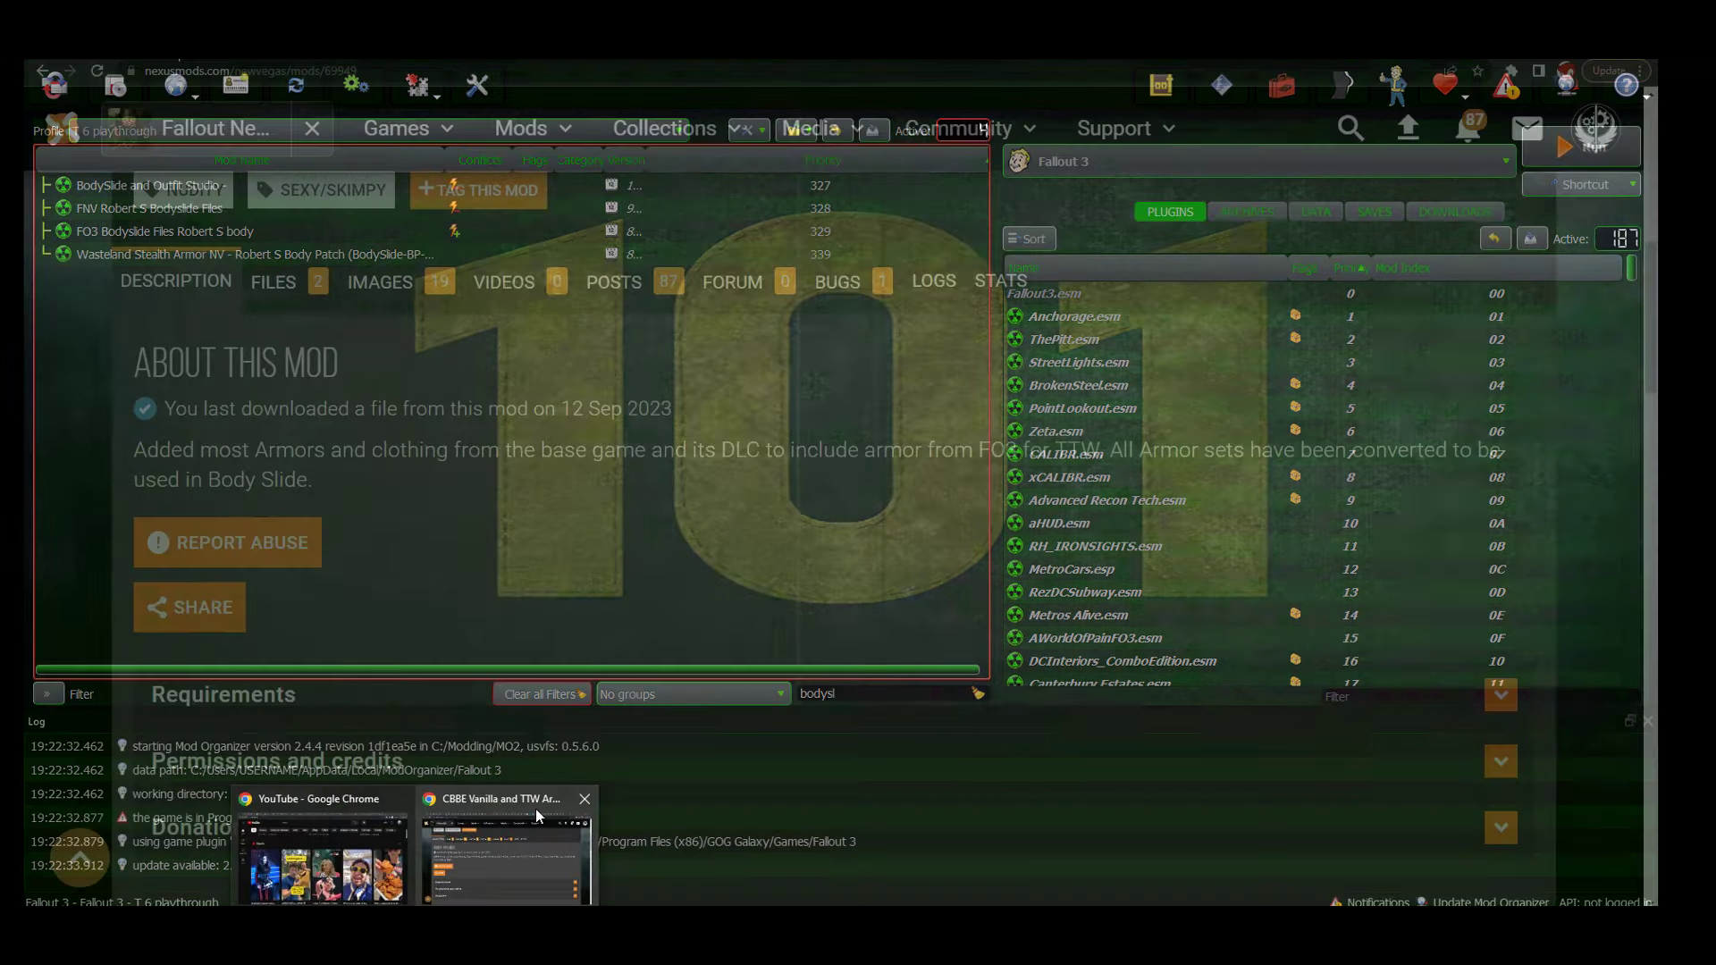
pyautogui.scroll(2, 514, 769)
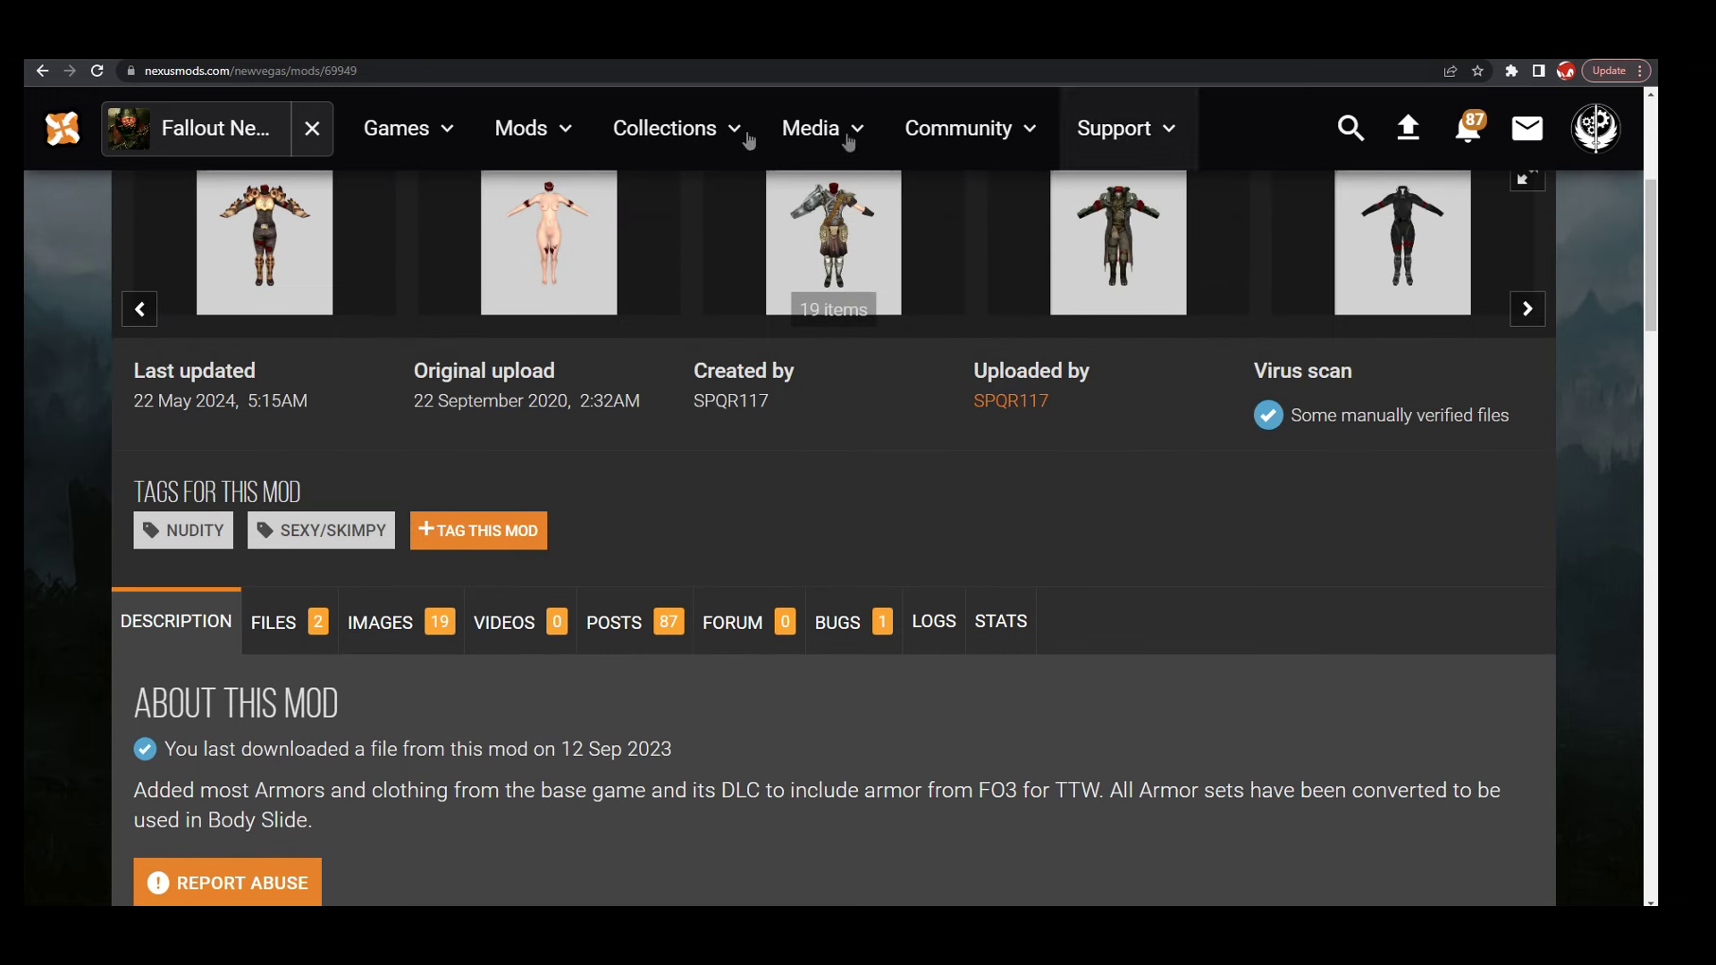
pyautogui.click(446, 129)
pyautogui.click(679, 408)
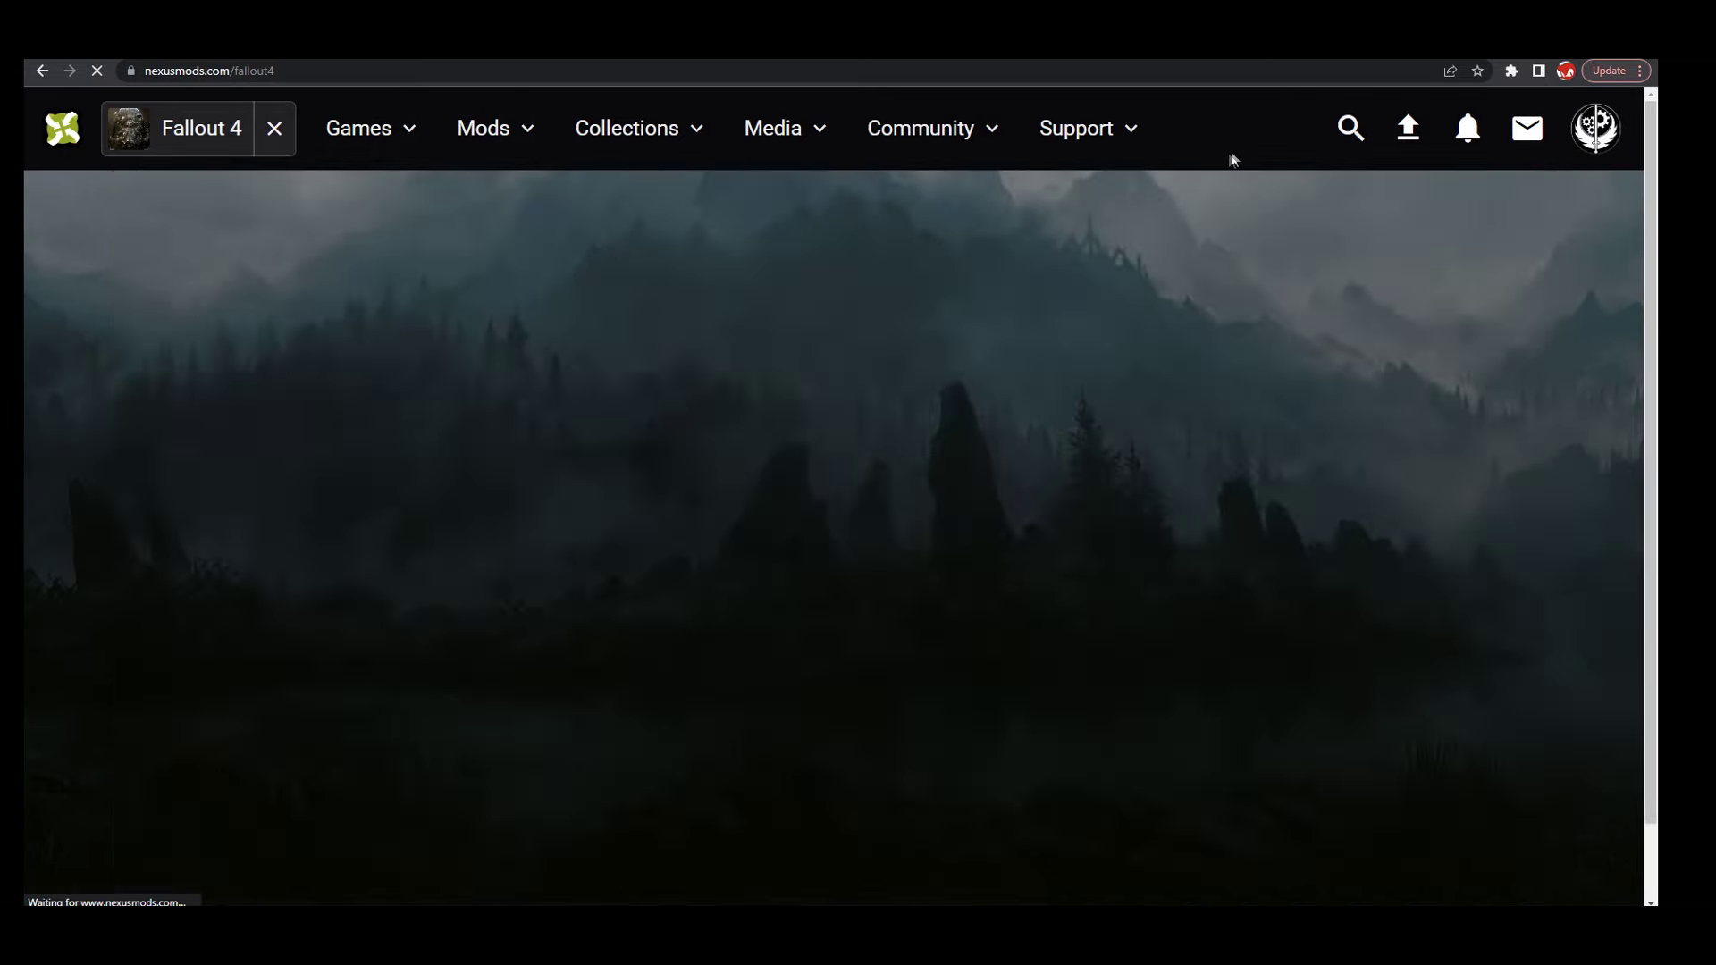
pyautogui.click(1347, 129)
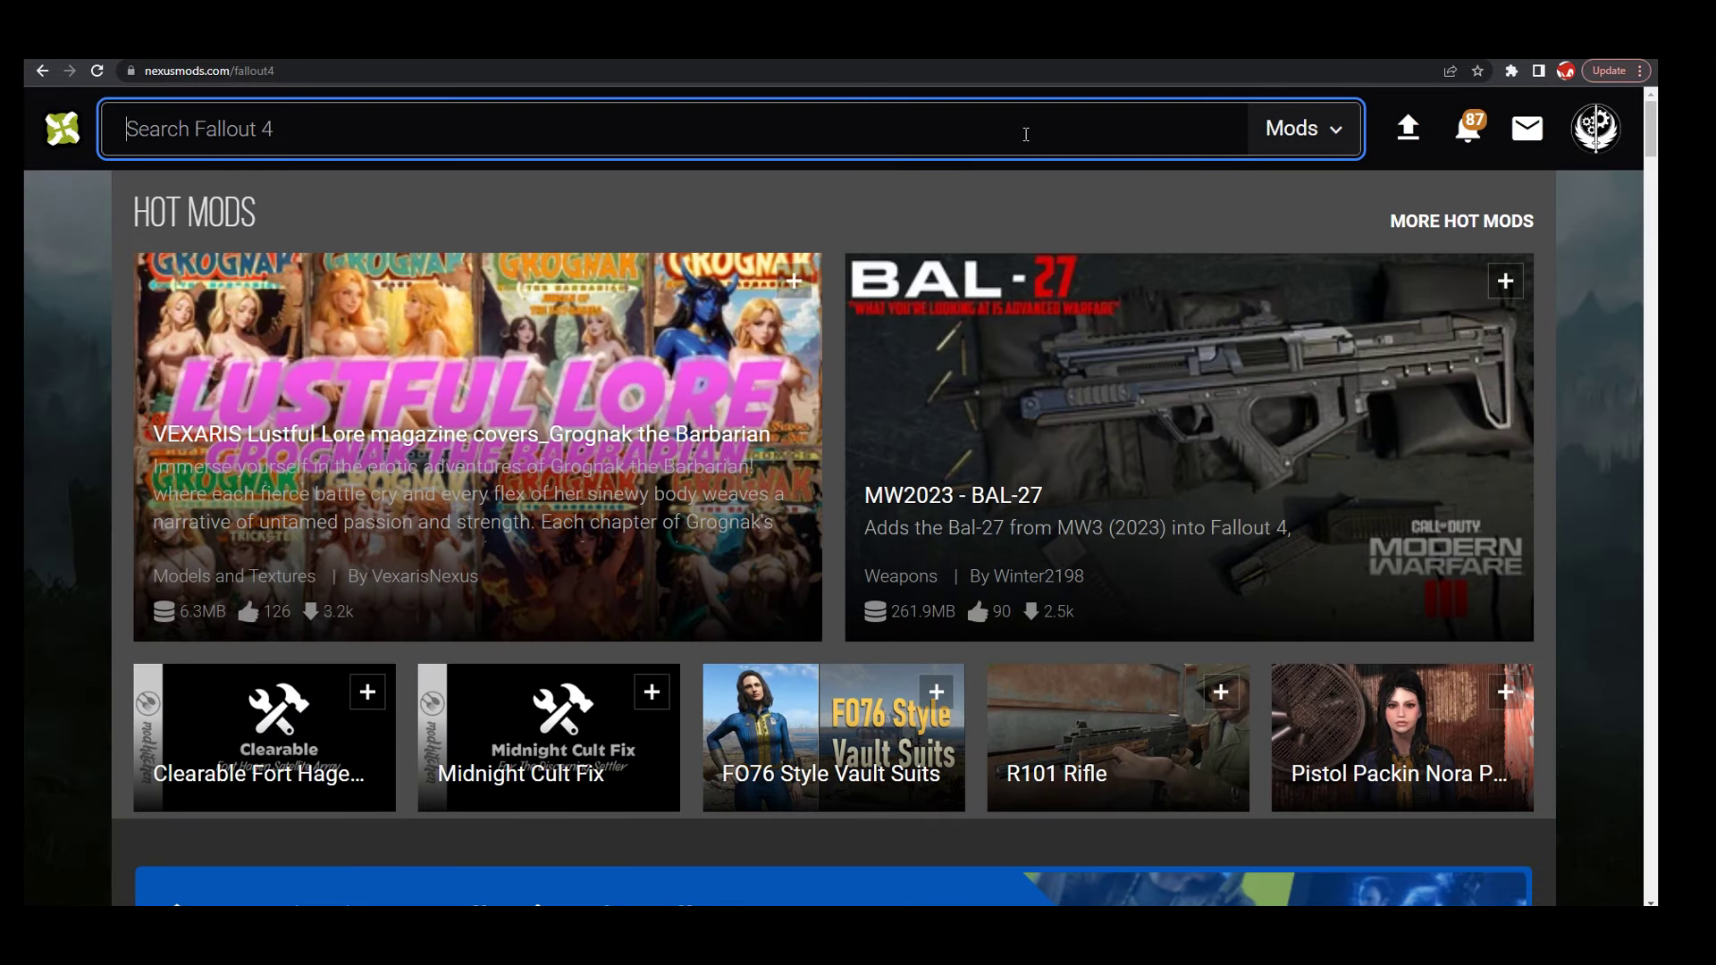
pyautogui.write('bodysli')
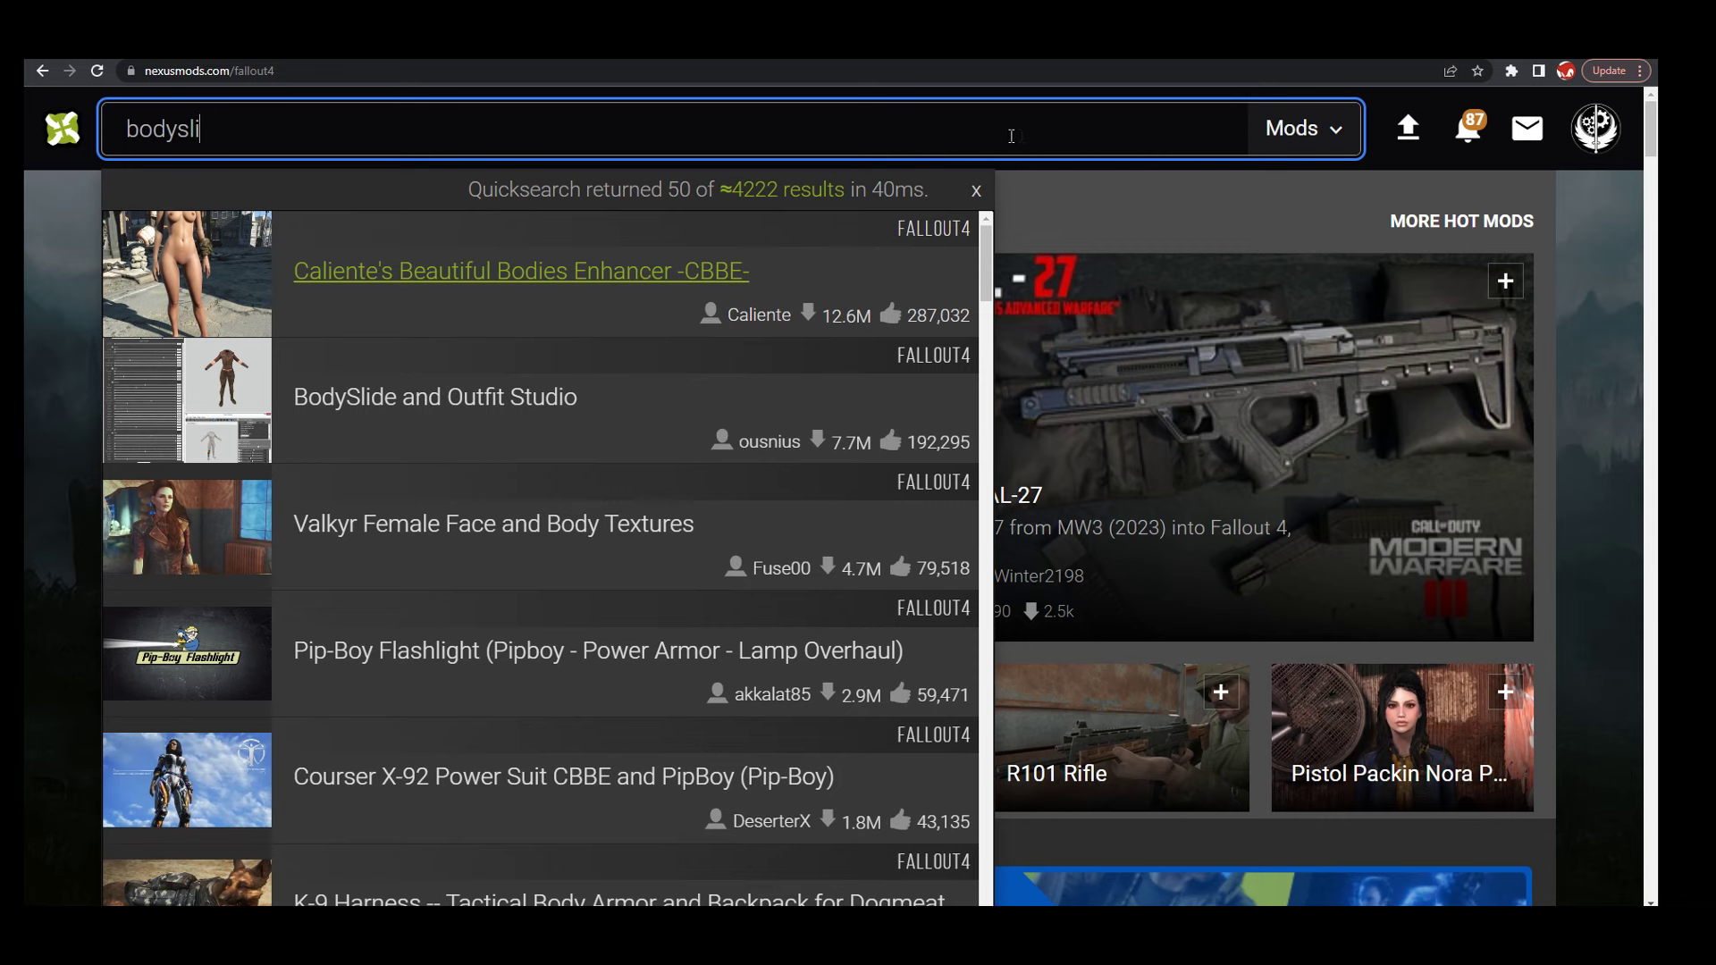
pyautogui.click(511, 277)
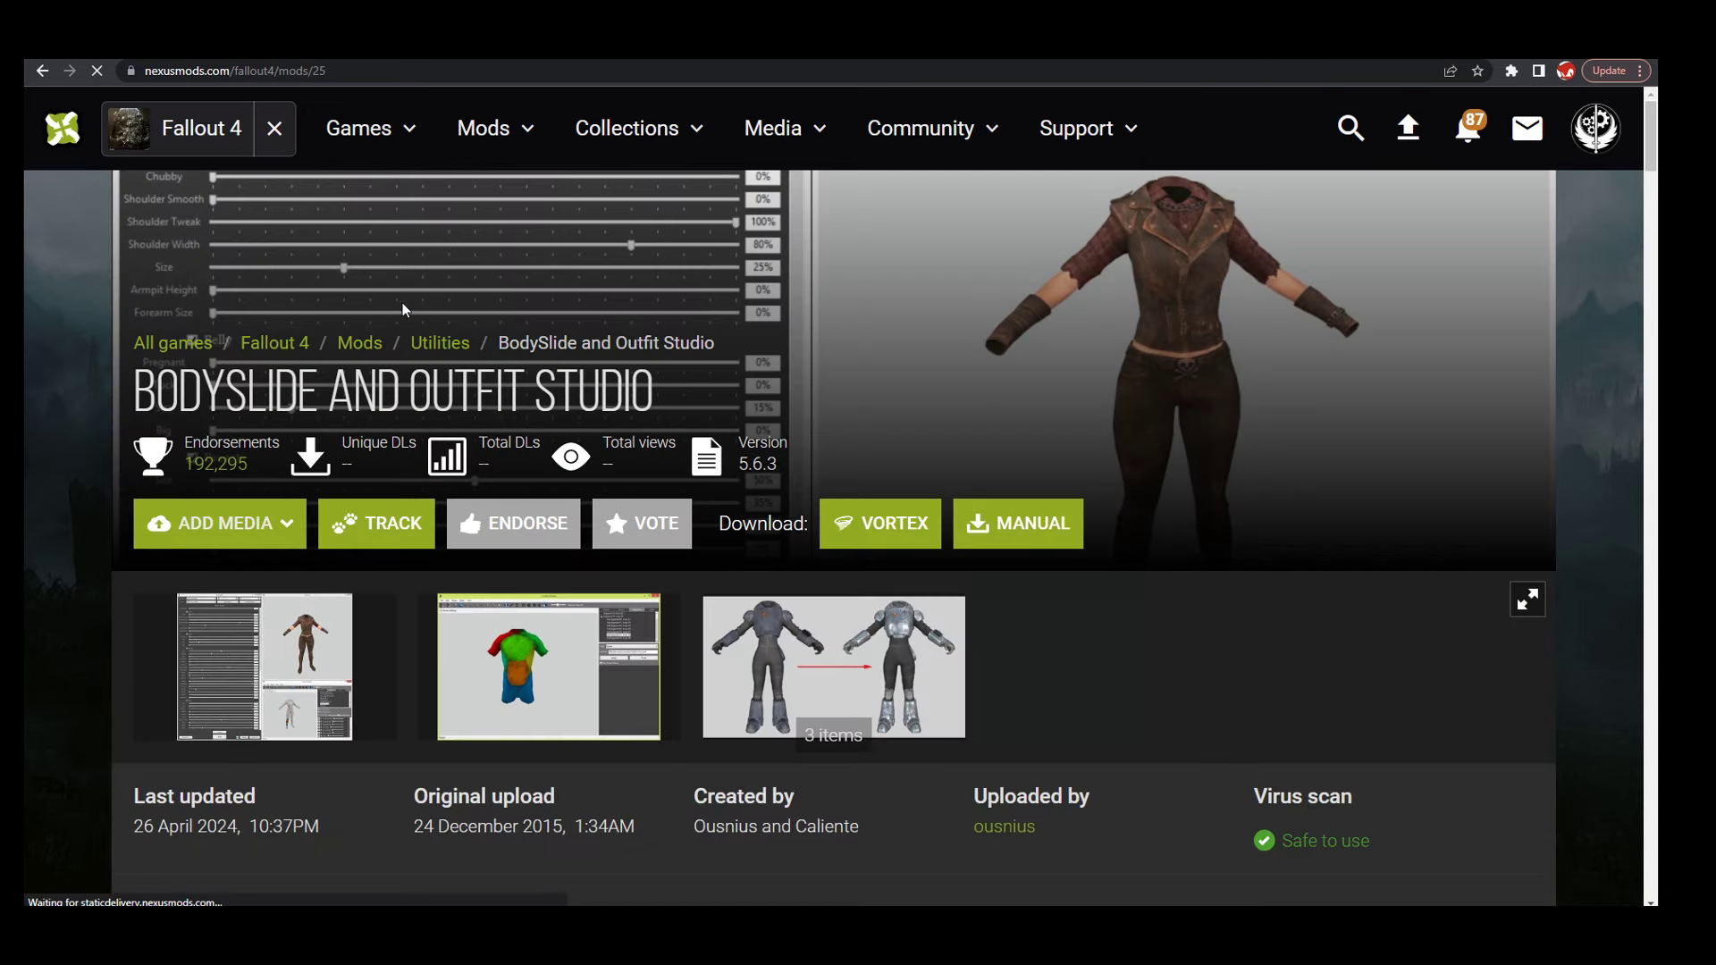
pyautogui.click(337, 128)
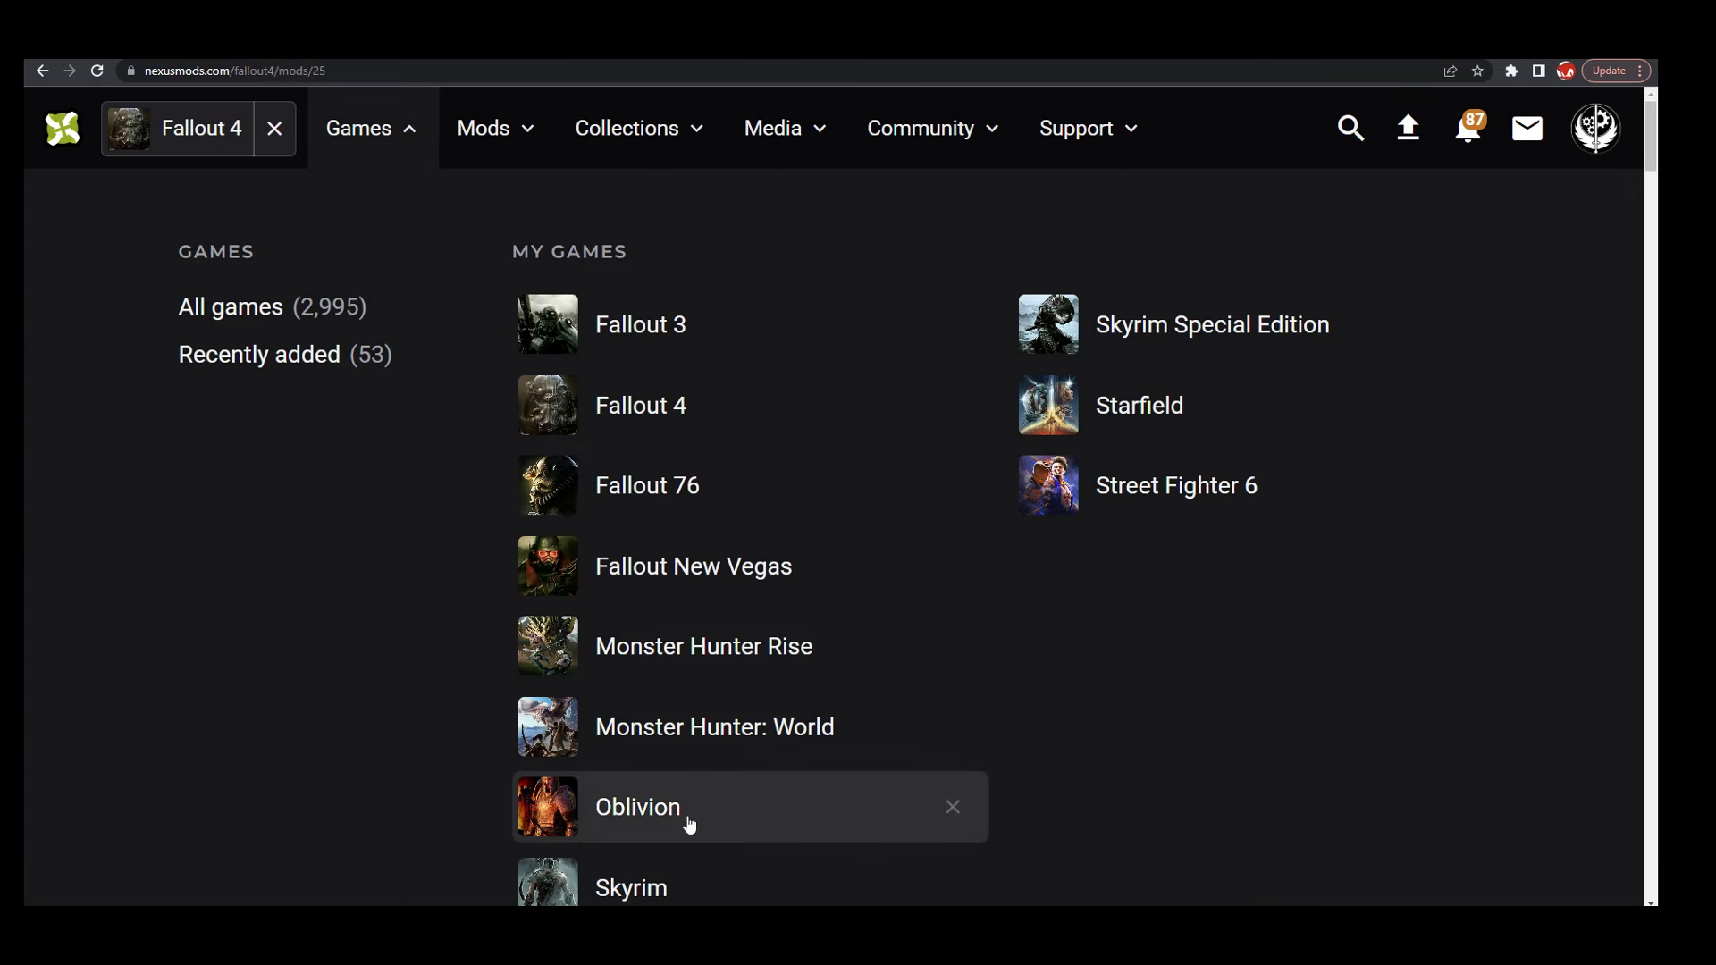
pyautogui.click(633, 886)
pyautogui.click(1329, 128)
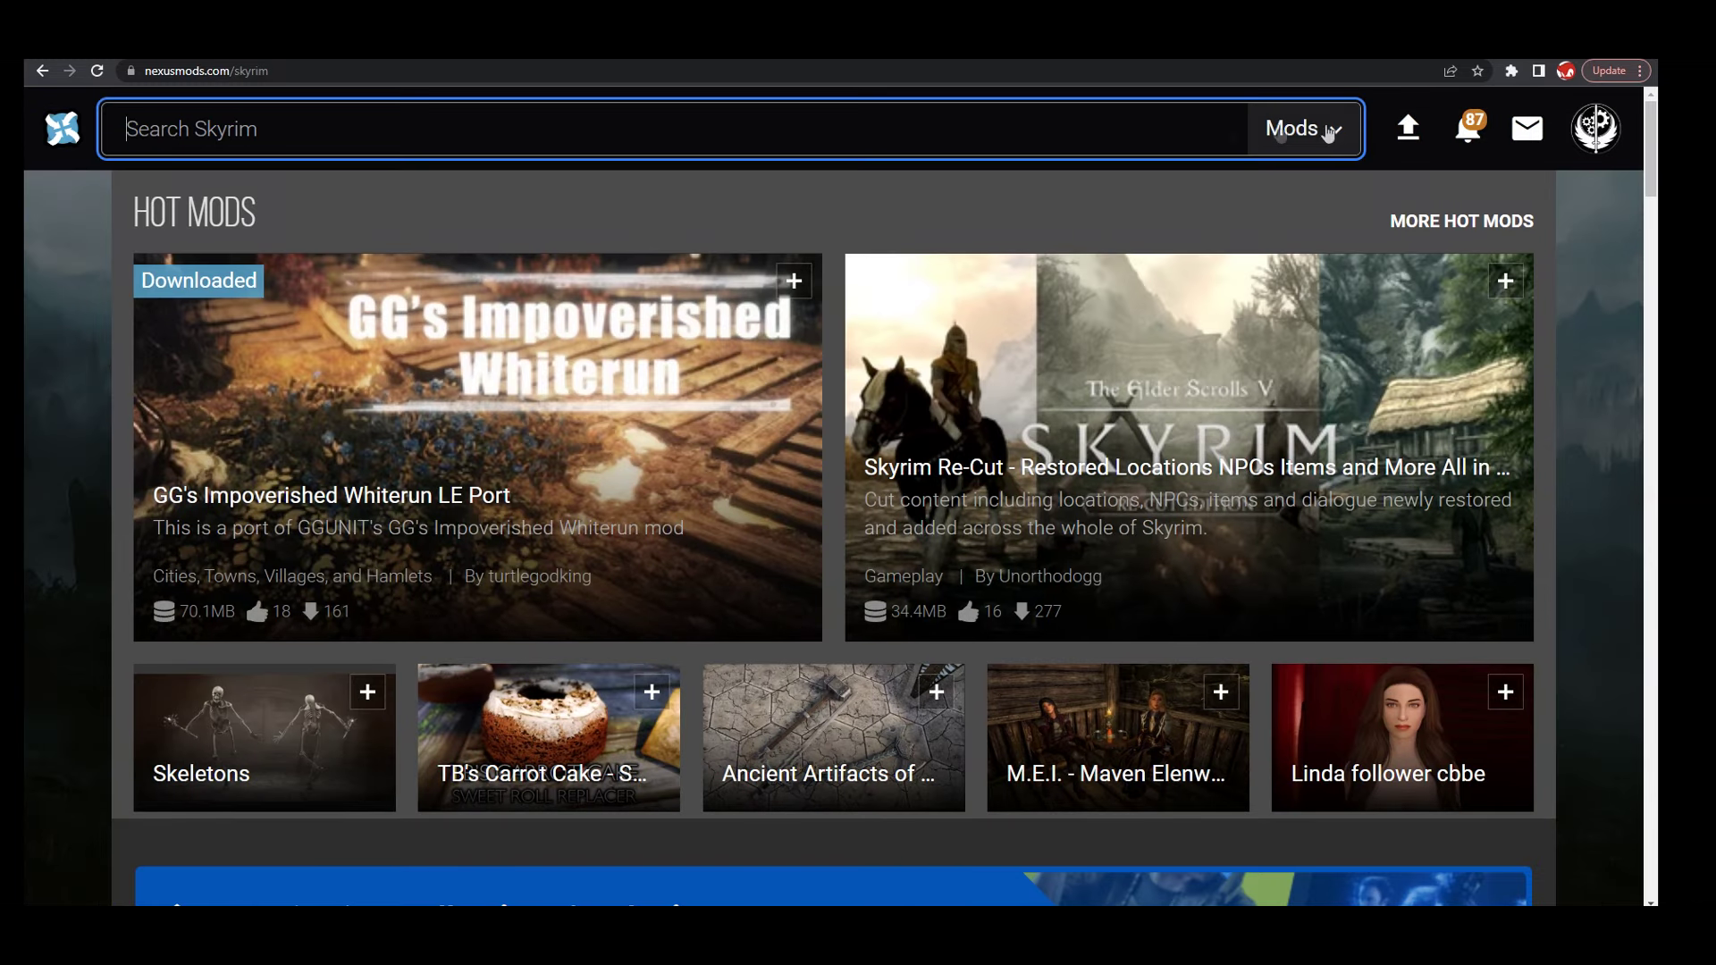
pyautogui.write('body')
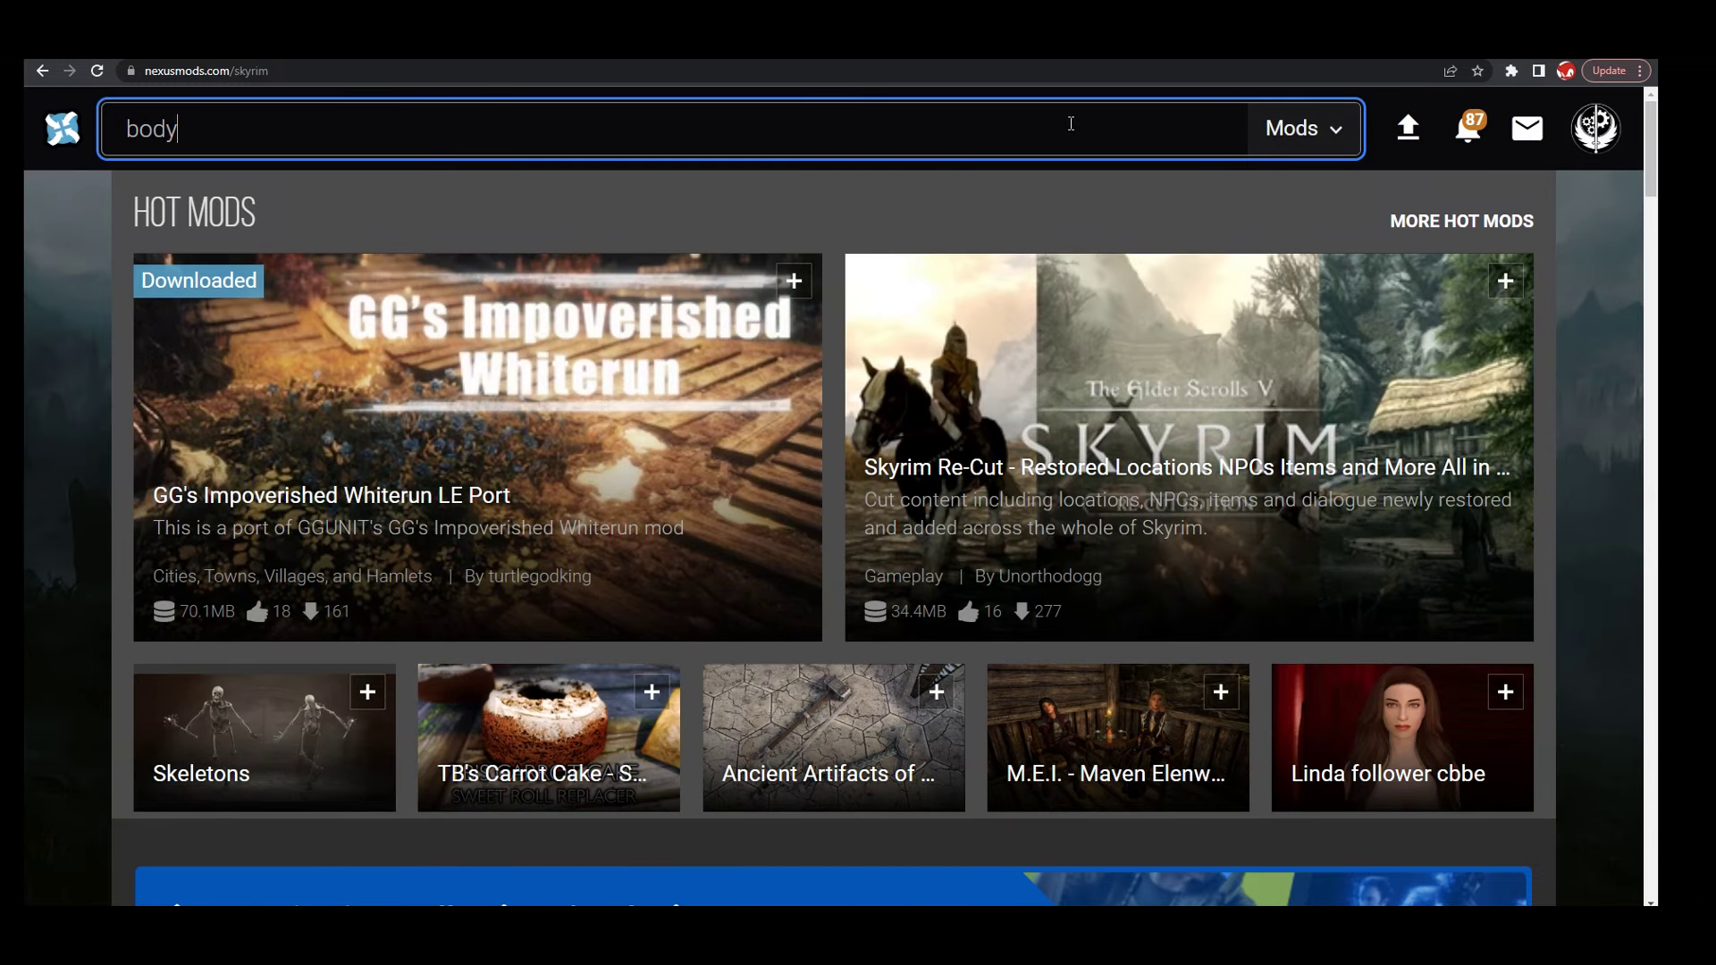
pyautogui.write('sid')
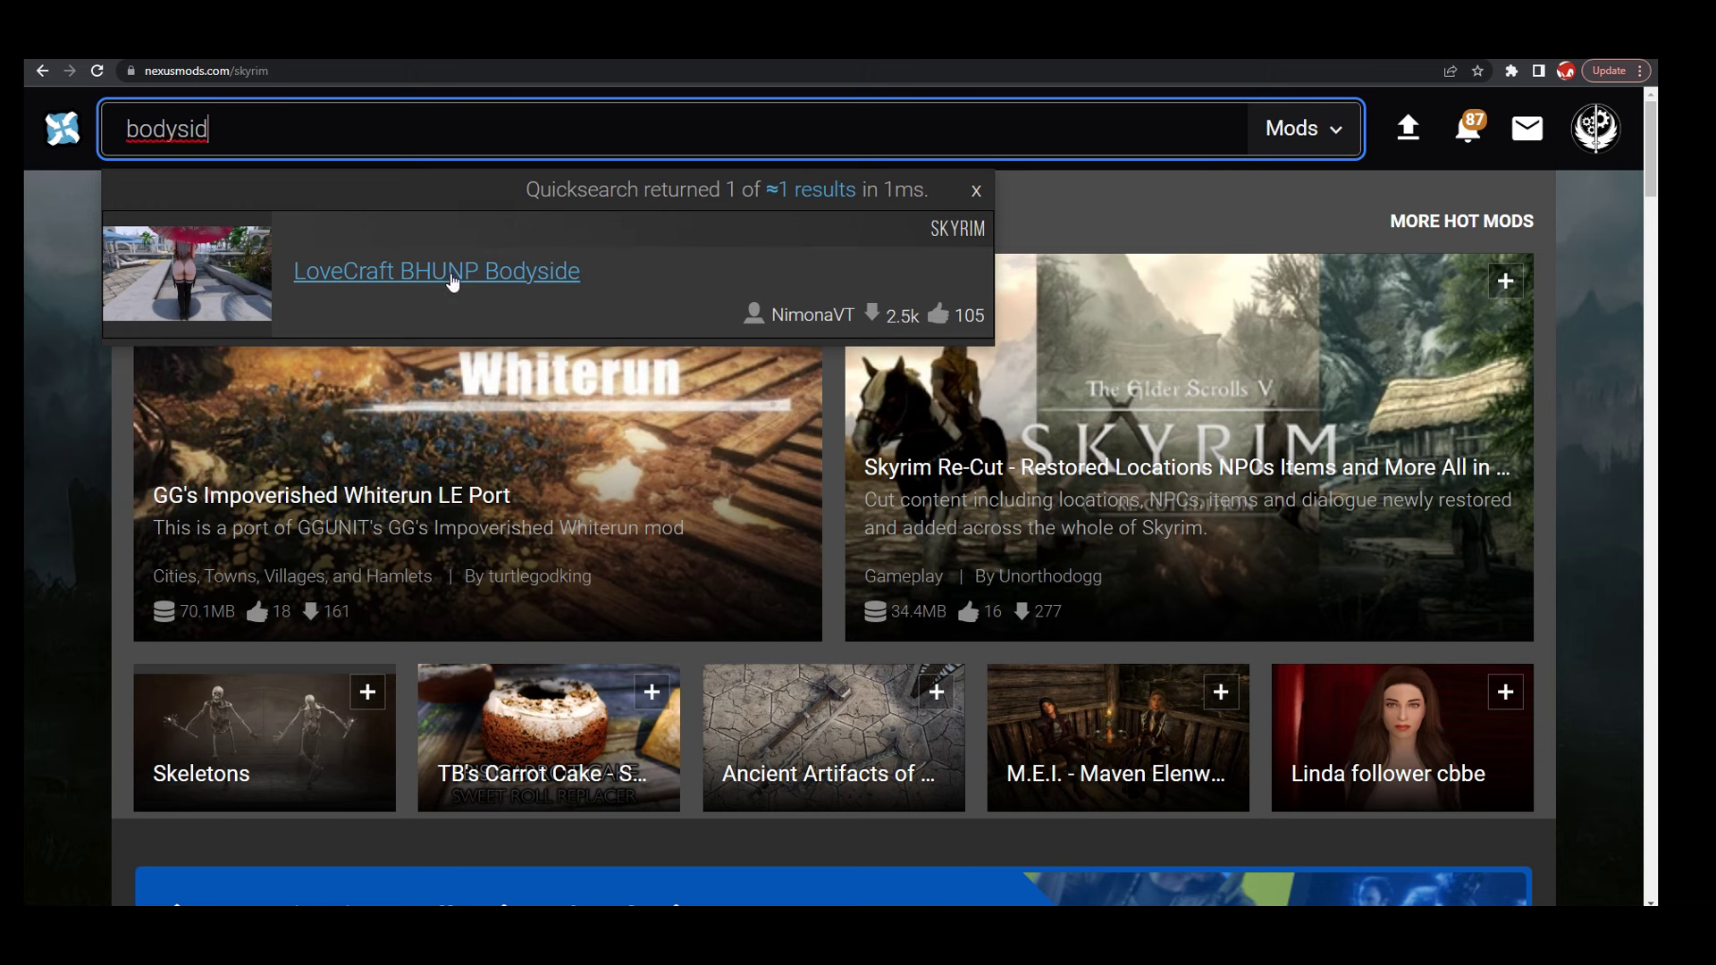
pyautogui.press('BackSpace')
pyautogui.press('BackSpace')
pyautogui.press('BackSpace')
pyautogui.press('BackSpace')
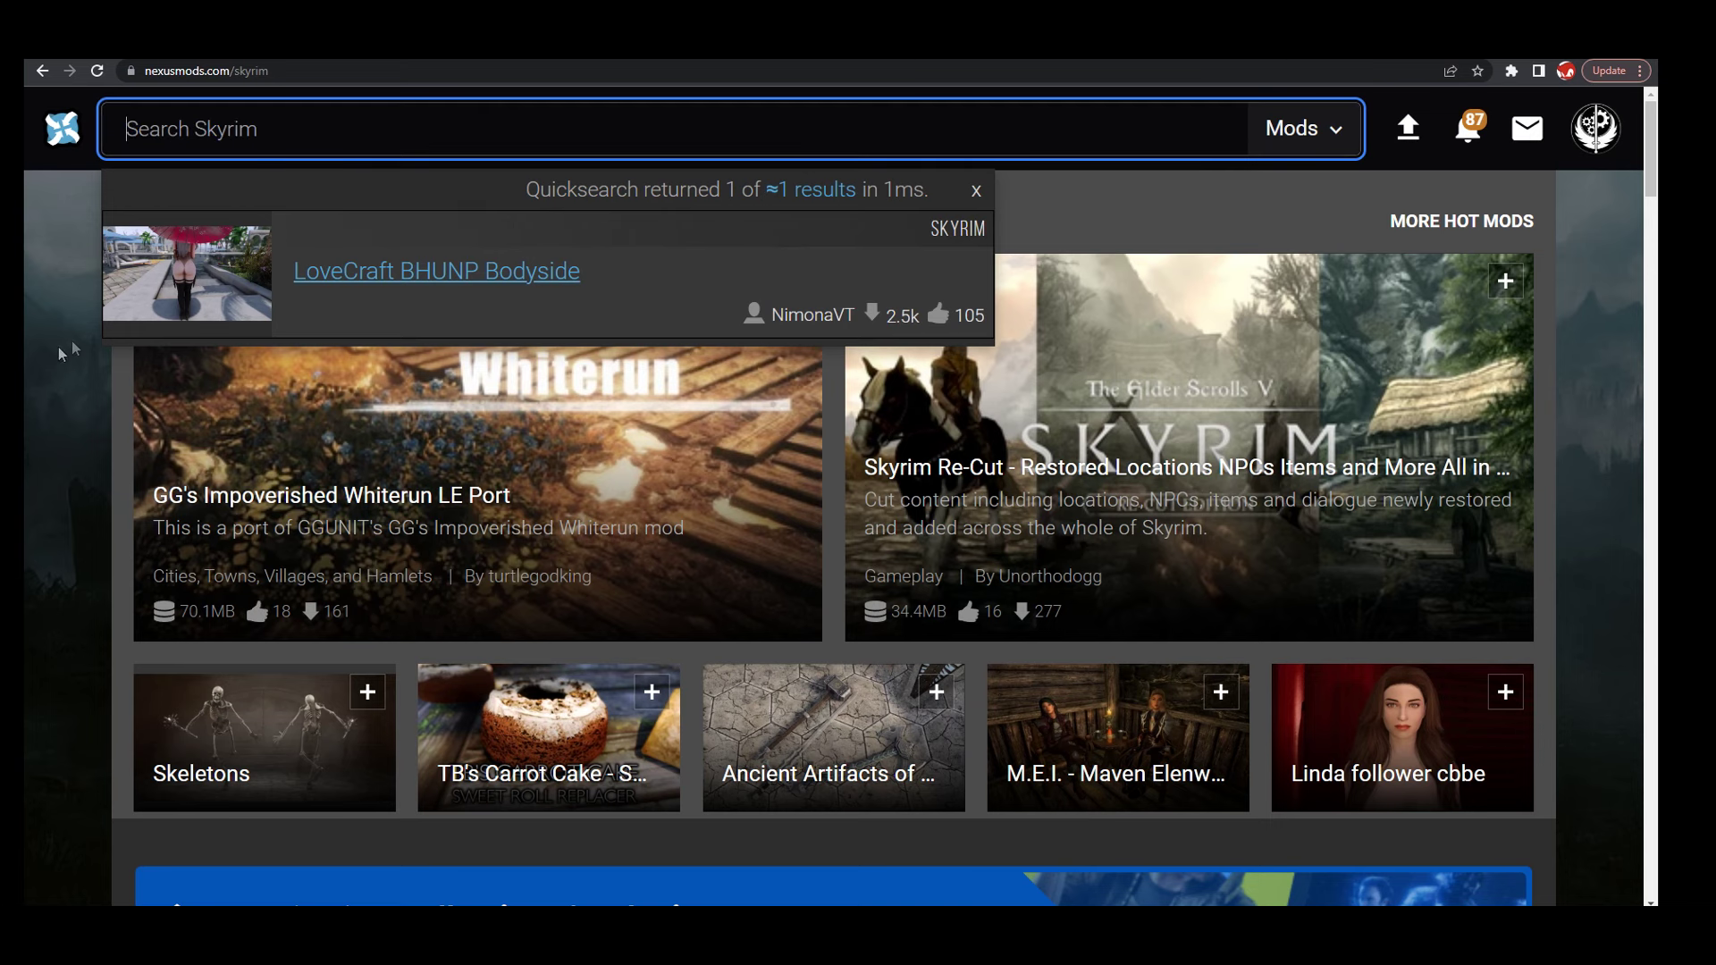
pyautogui.press('Escape')
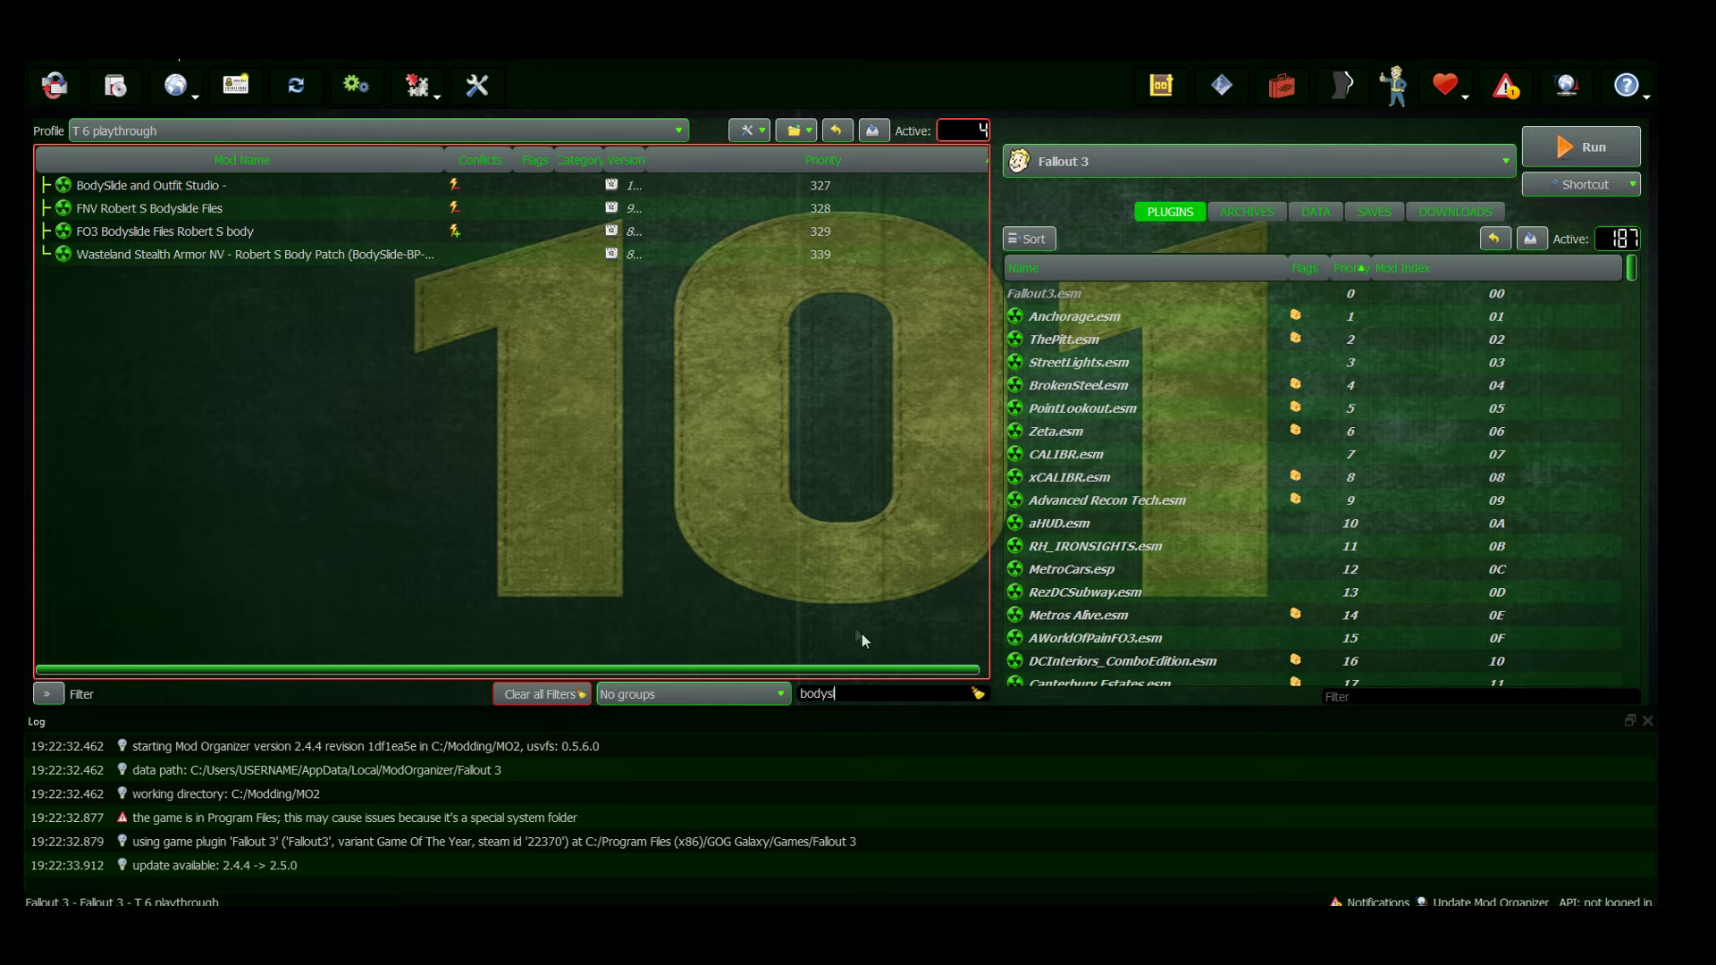
pyautogui.write('l')
# Step: Open the Modify Executables editor and close it without changes
pyautogui.click(356, 84)
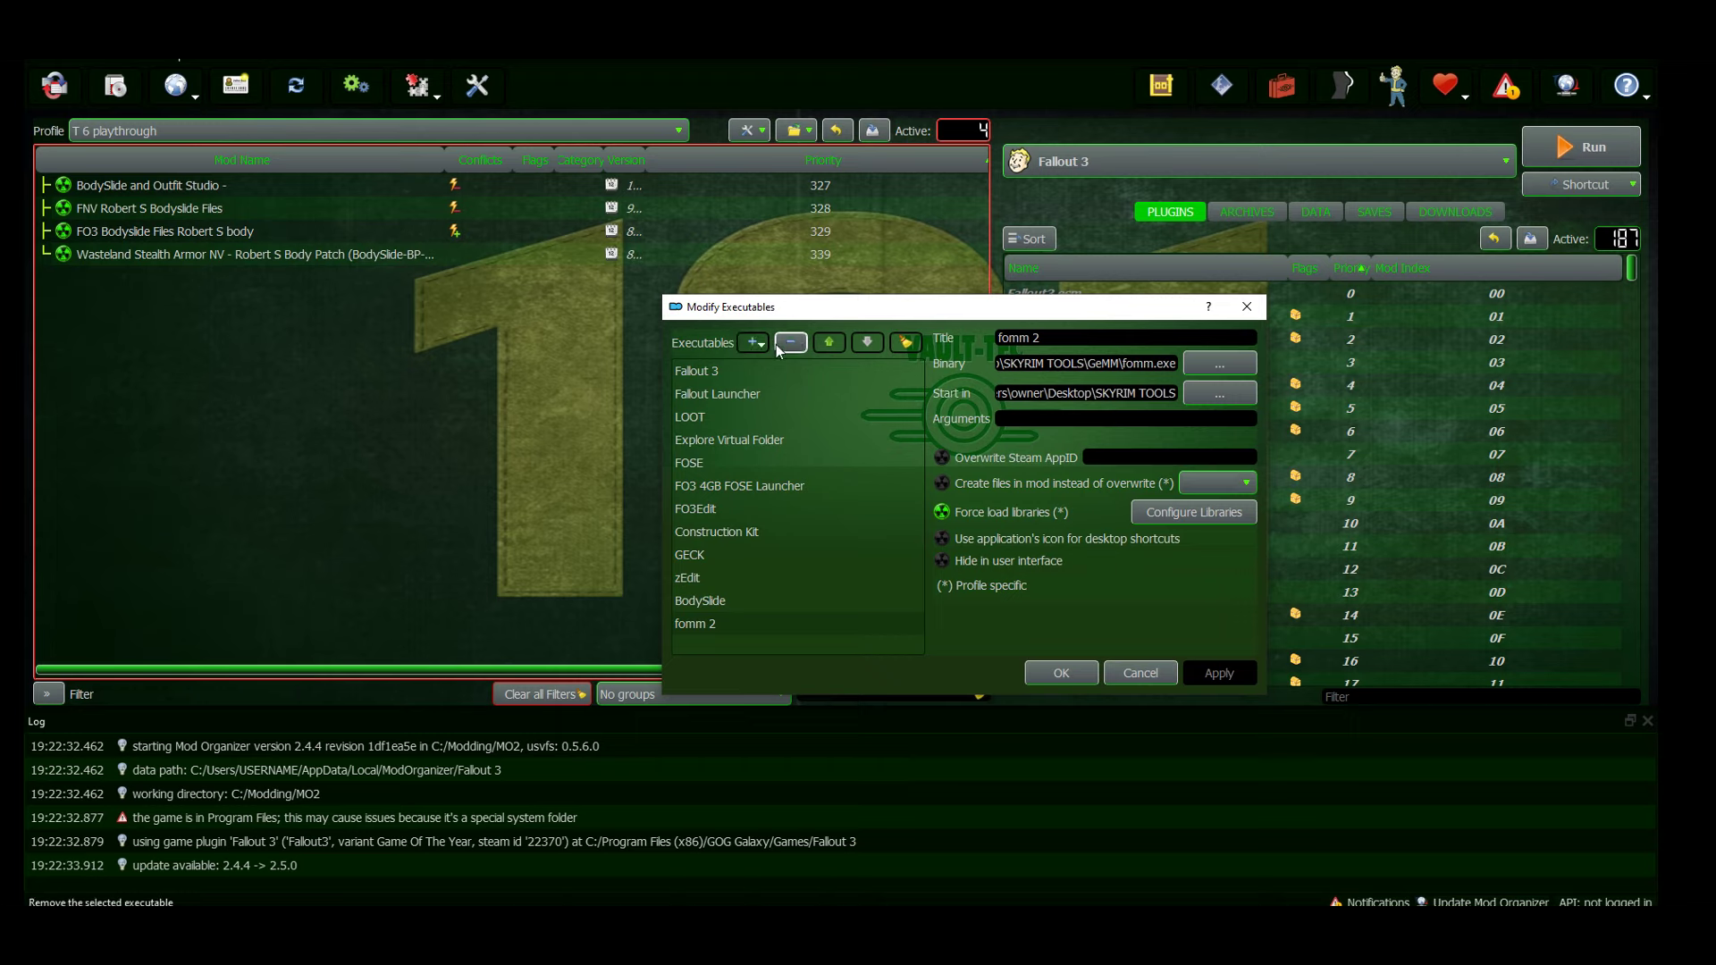
pyautogui.click(754, 342)
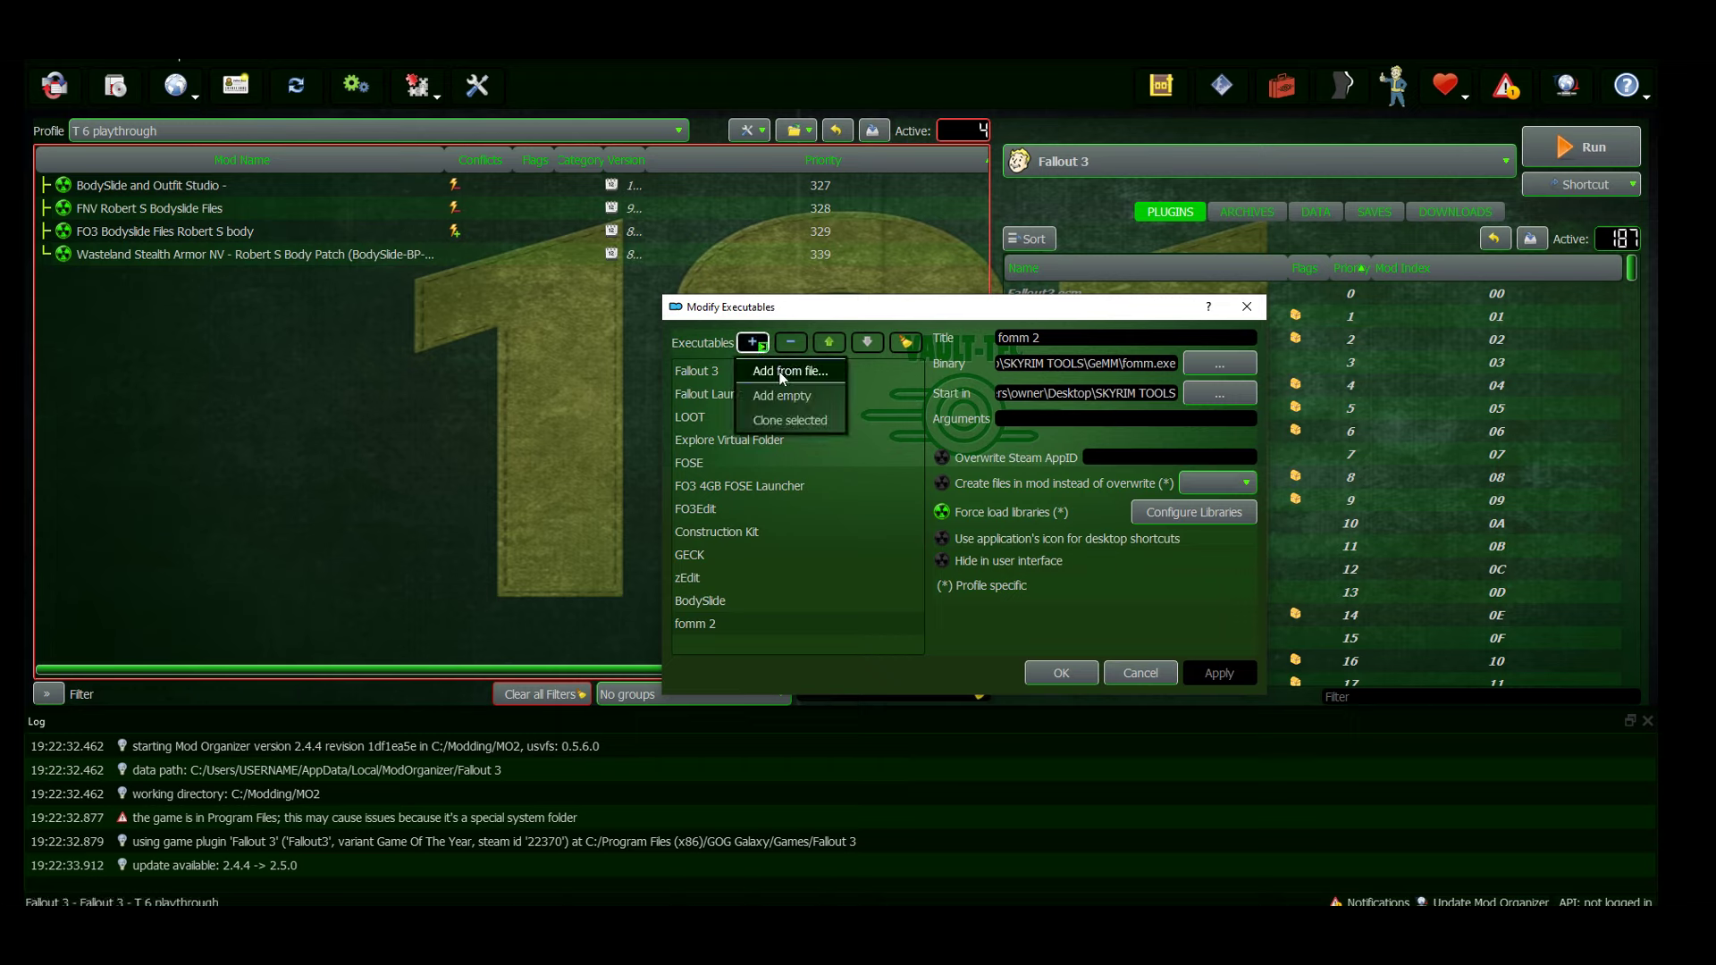
pyautogui.click(1158, 666)
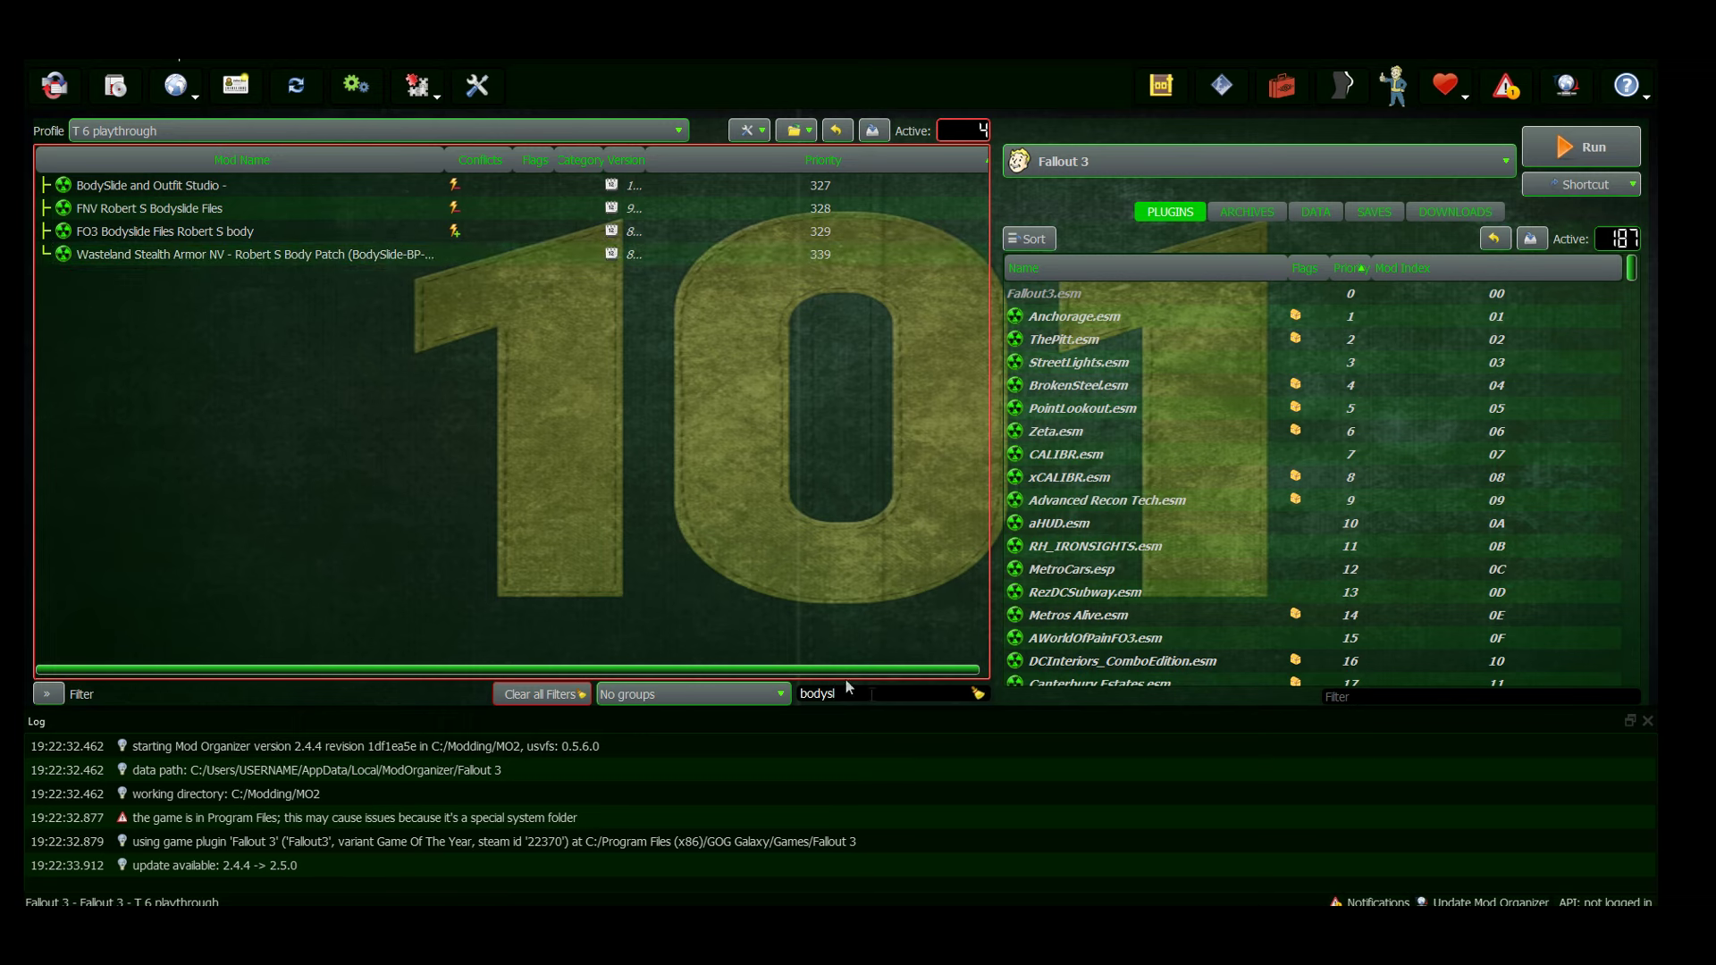
# Step: Open the BodySlide and Outfit Studio folder in Explorer, copy its path, and close Explorer
pyautogui.click(148, 185)
pyautogui.rightClick(153, 186)
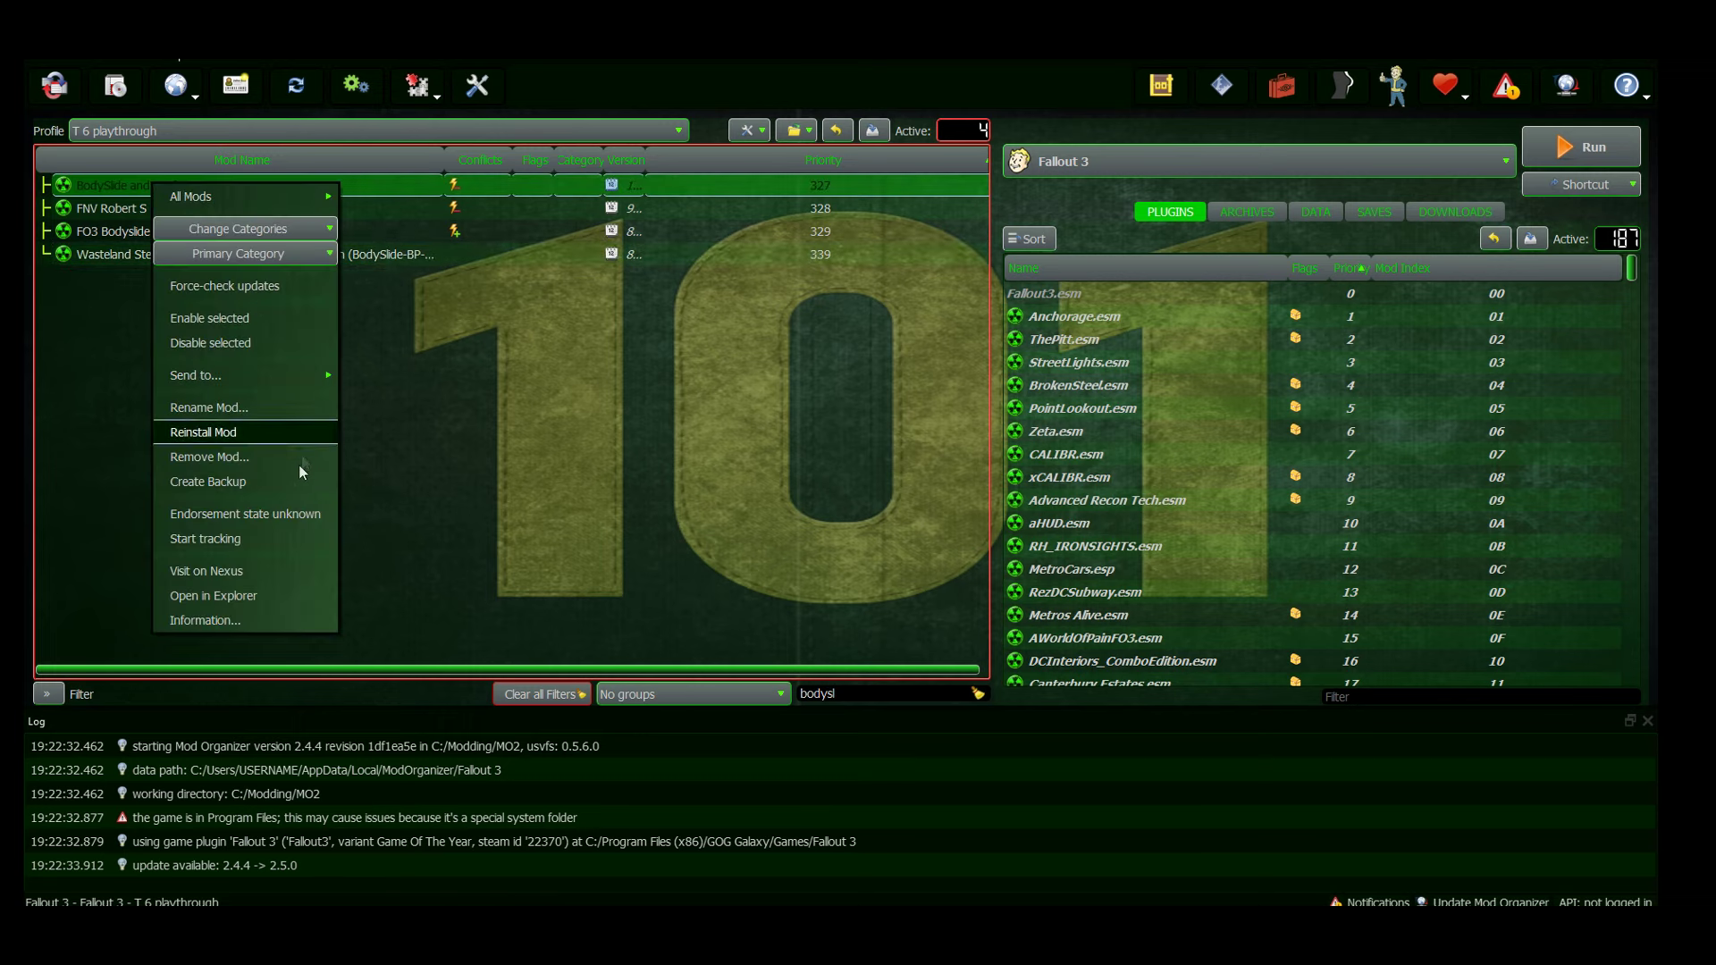
pyautogui.click(244, 603)
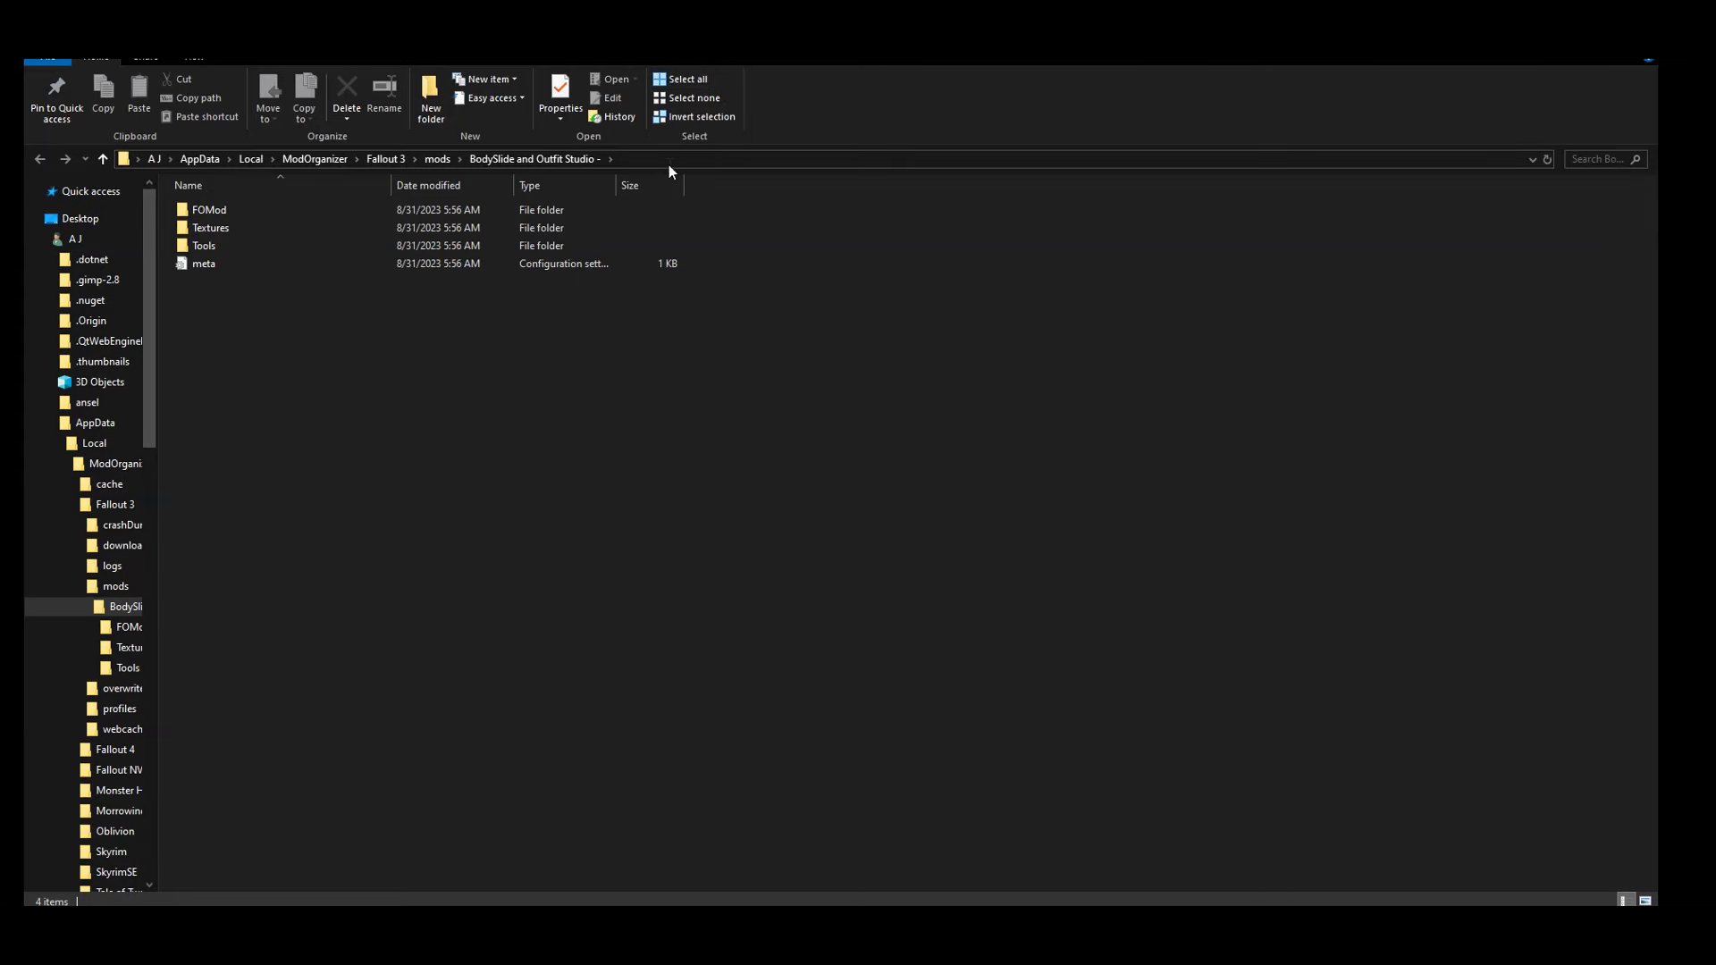
pyautogui.click(668, 166)
pyautogui.rightClick(669, 163)
pyautogui.click(709, 218)
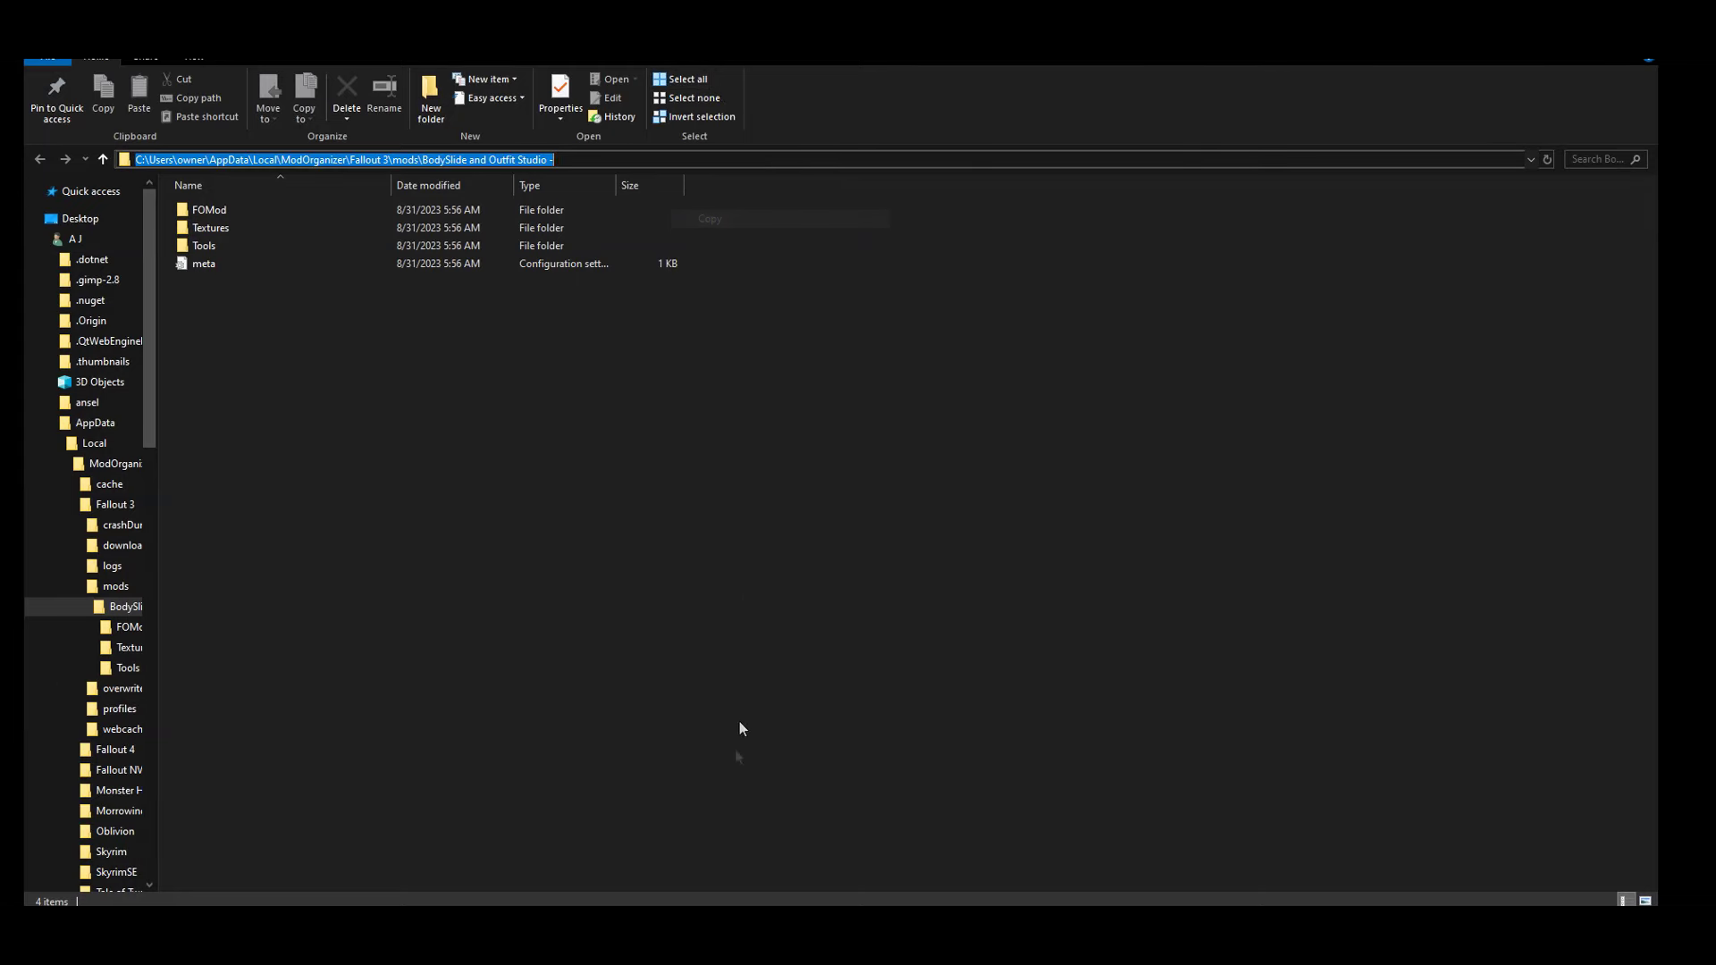
pyautogui.hotkey('alt', 'F4')
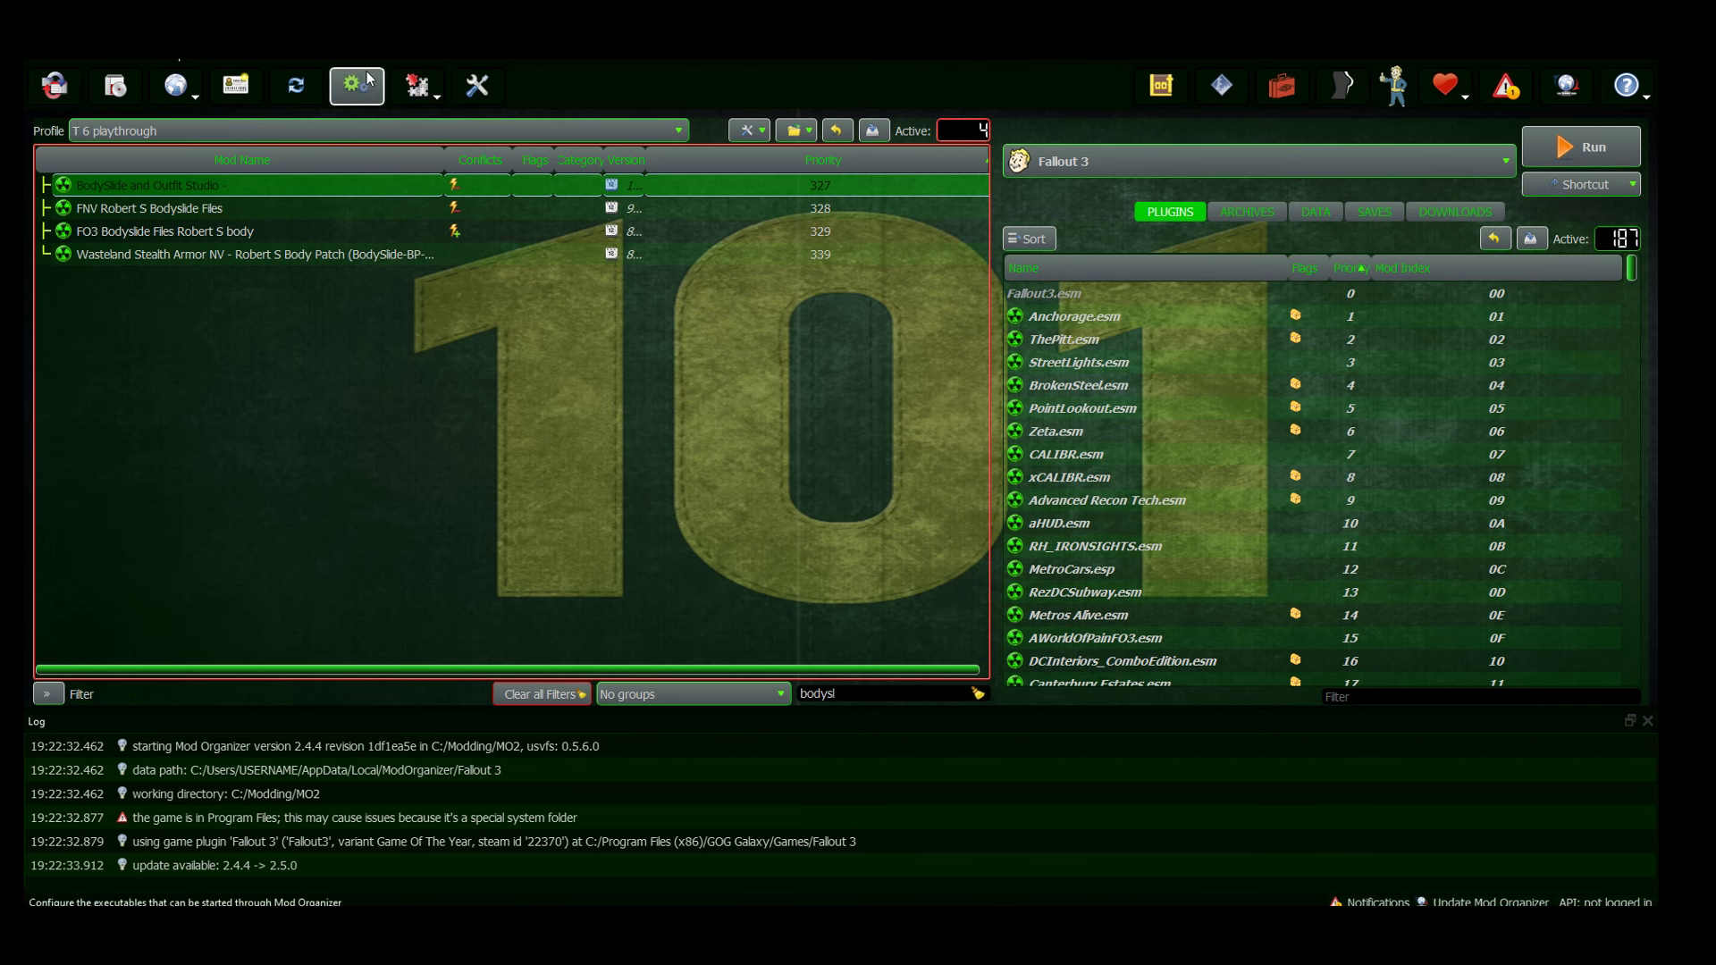
# Step: Add a new executable from Tools\BodySlide\BodySlide.exe in the pasted mod folder
pyautogui.click(354, 85)
pyautogui.click(752, 344)
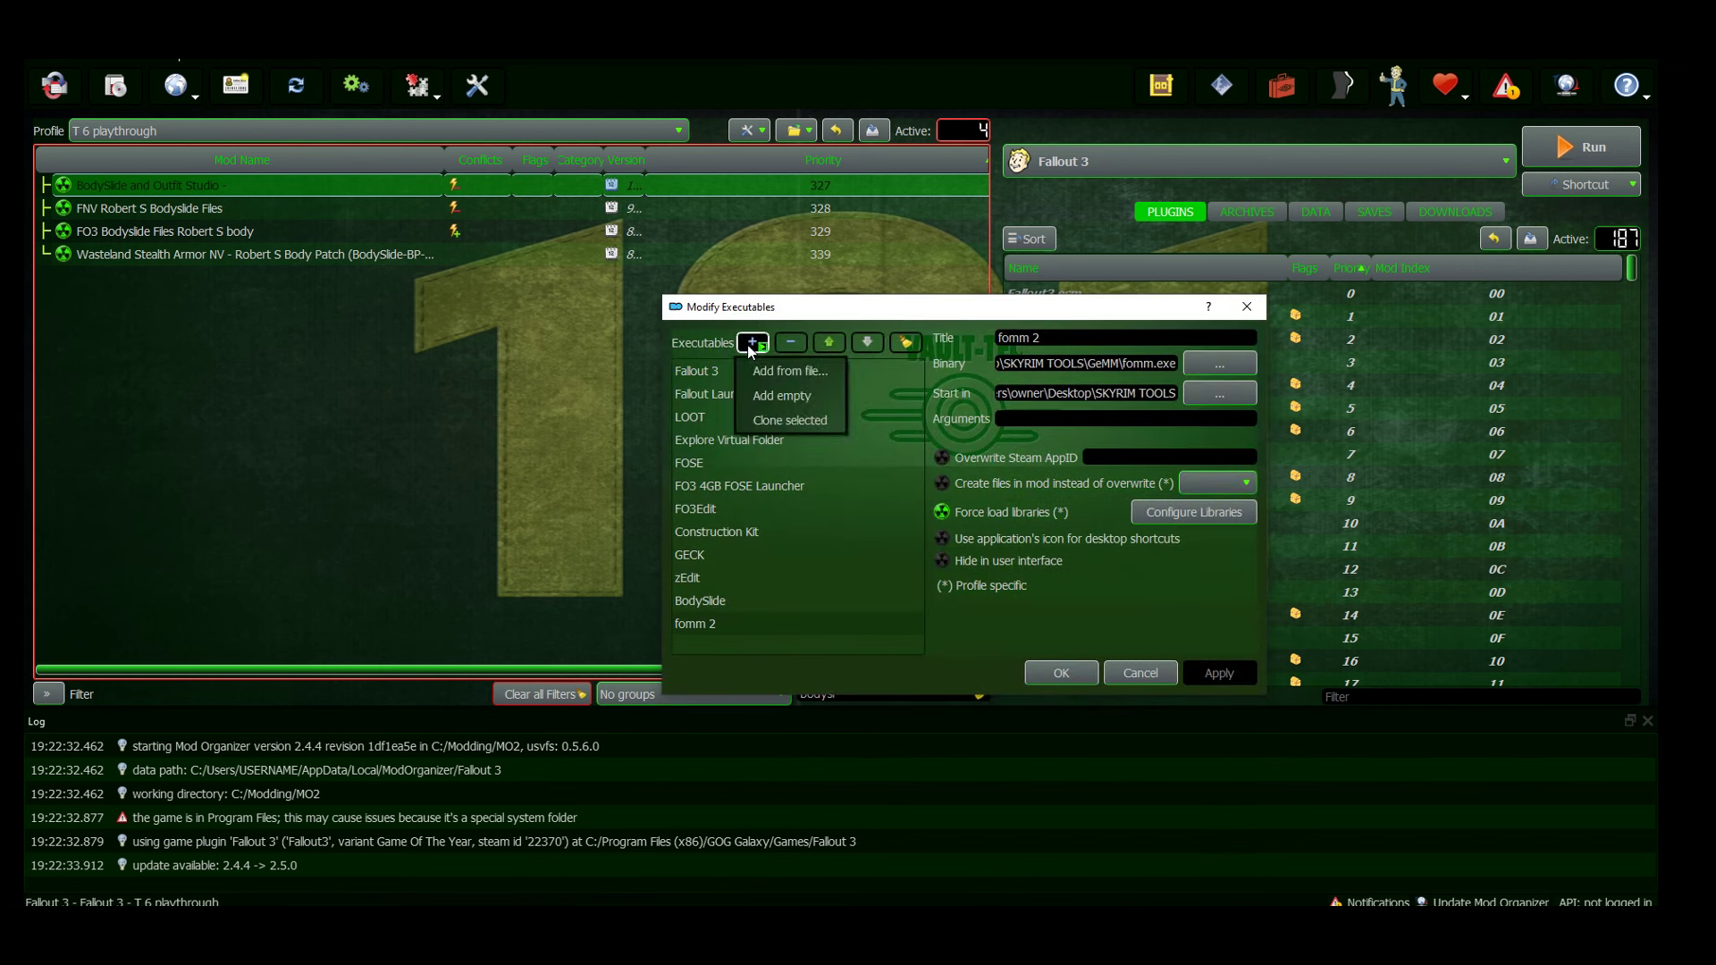
pyautogui.click(791, 372)
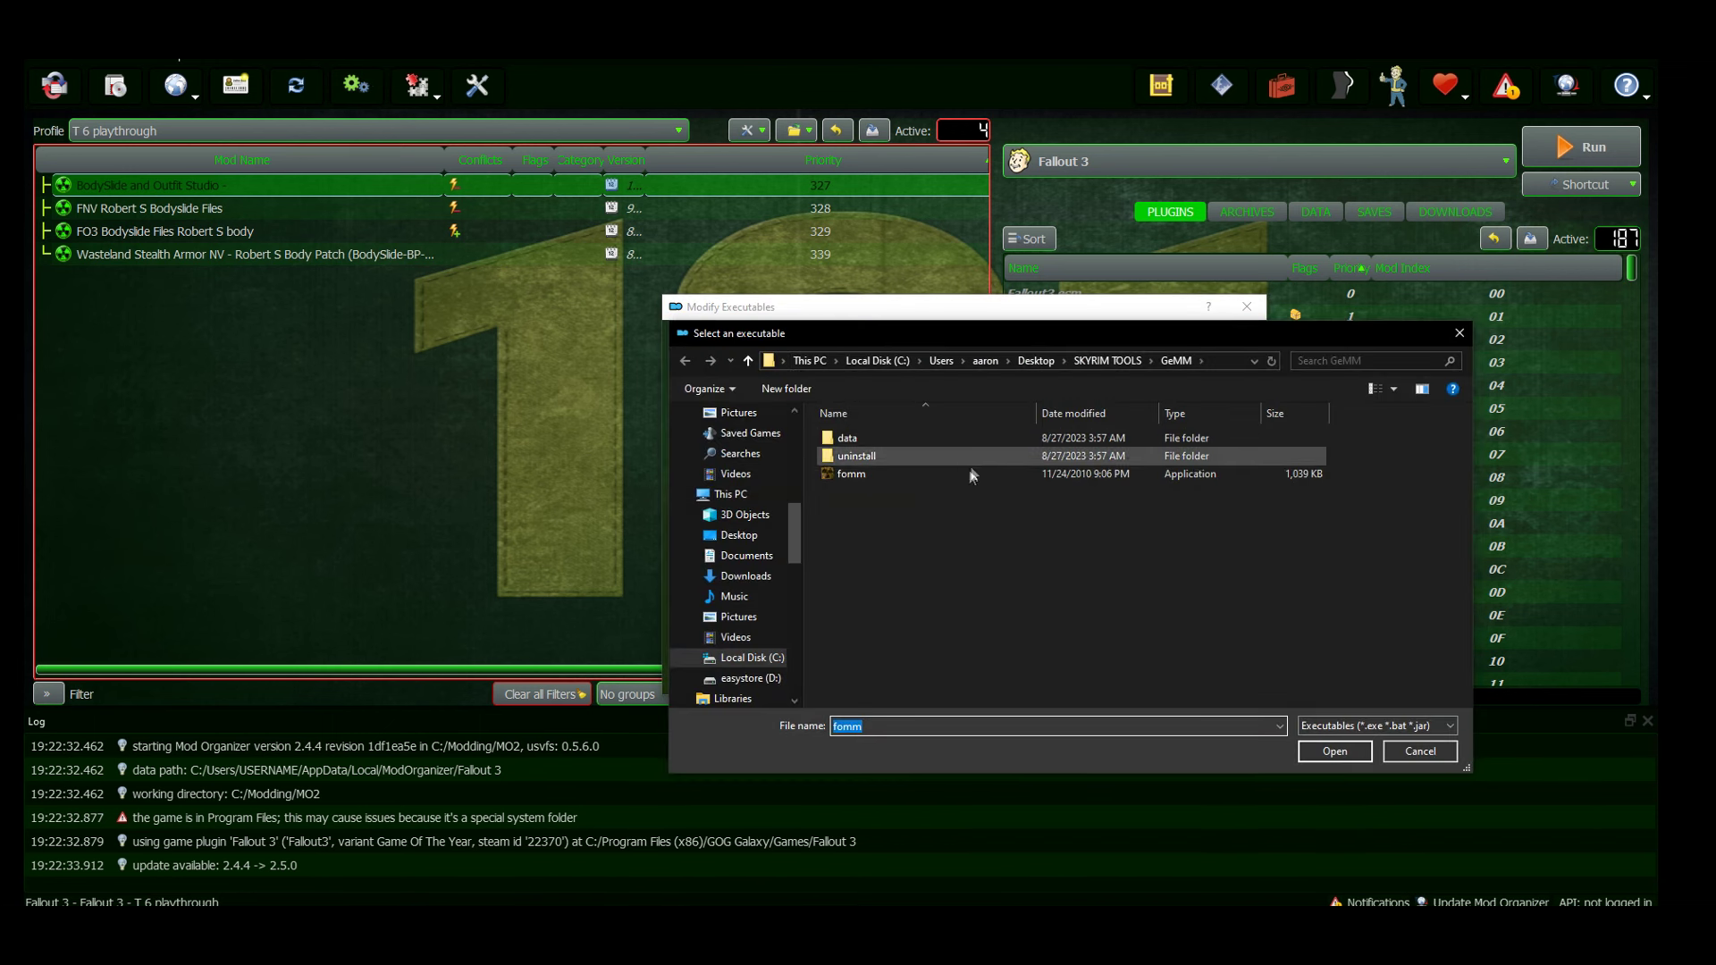
pyautogui.click(1166, 359)
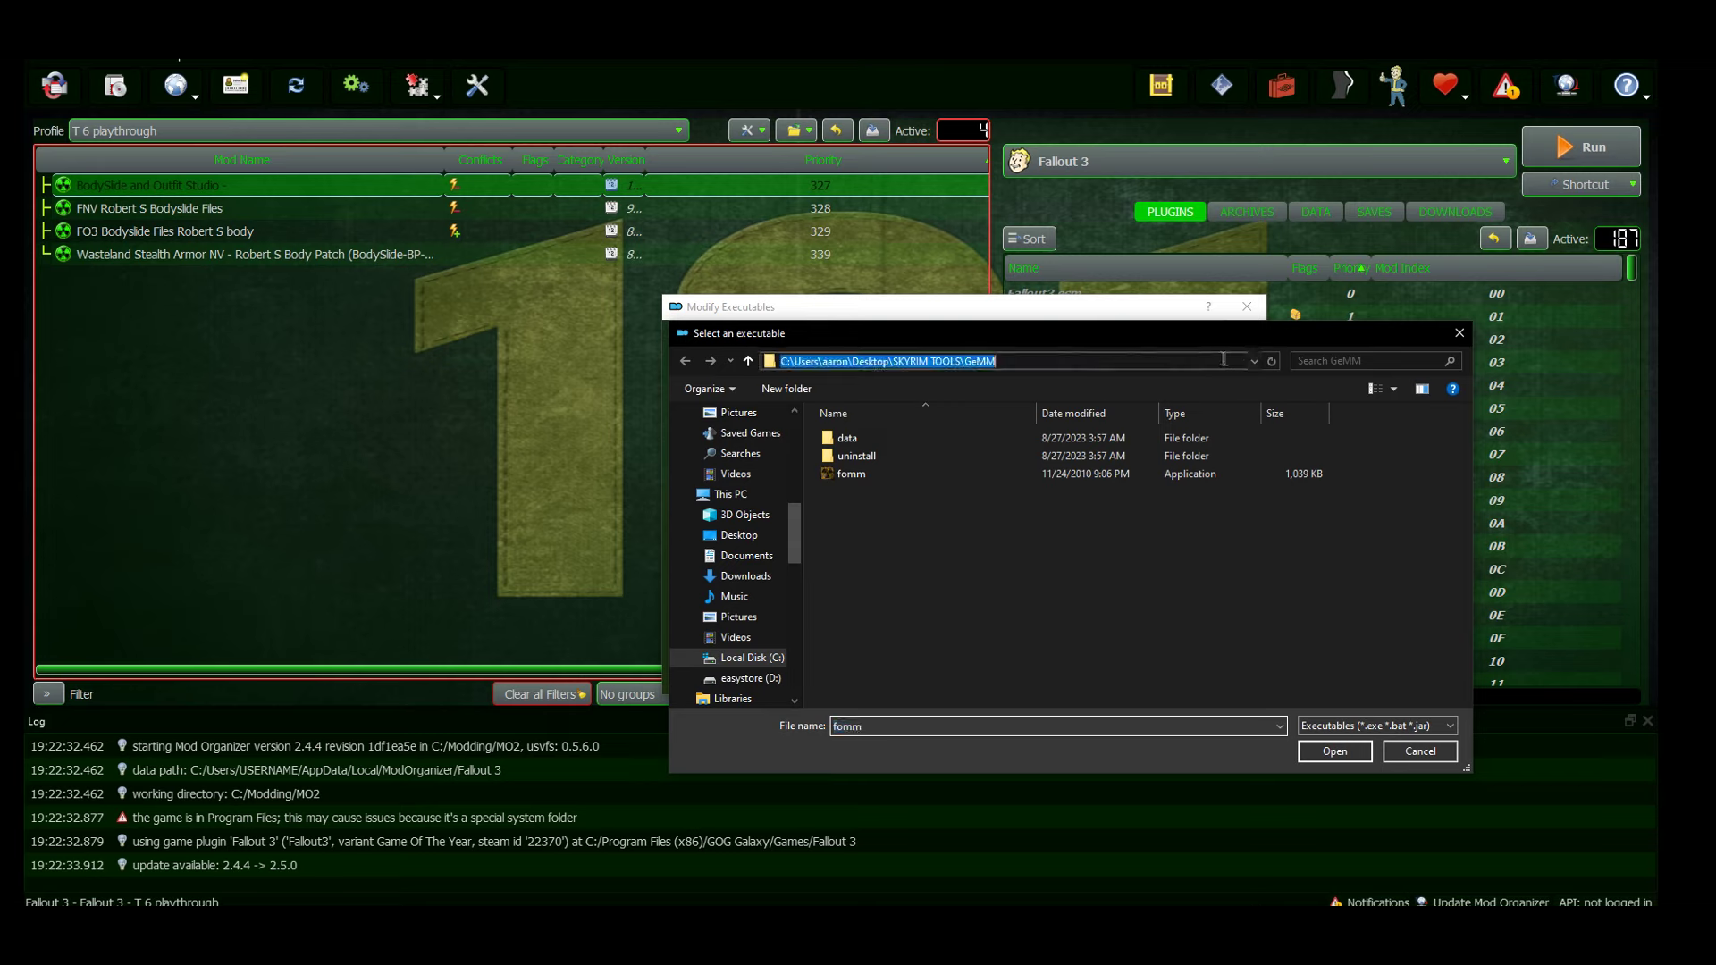
pyautogui.rightClick(1148, 357)
pyautogui.click(1187, 435)
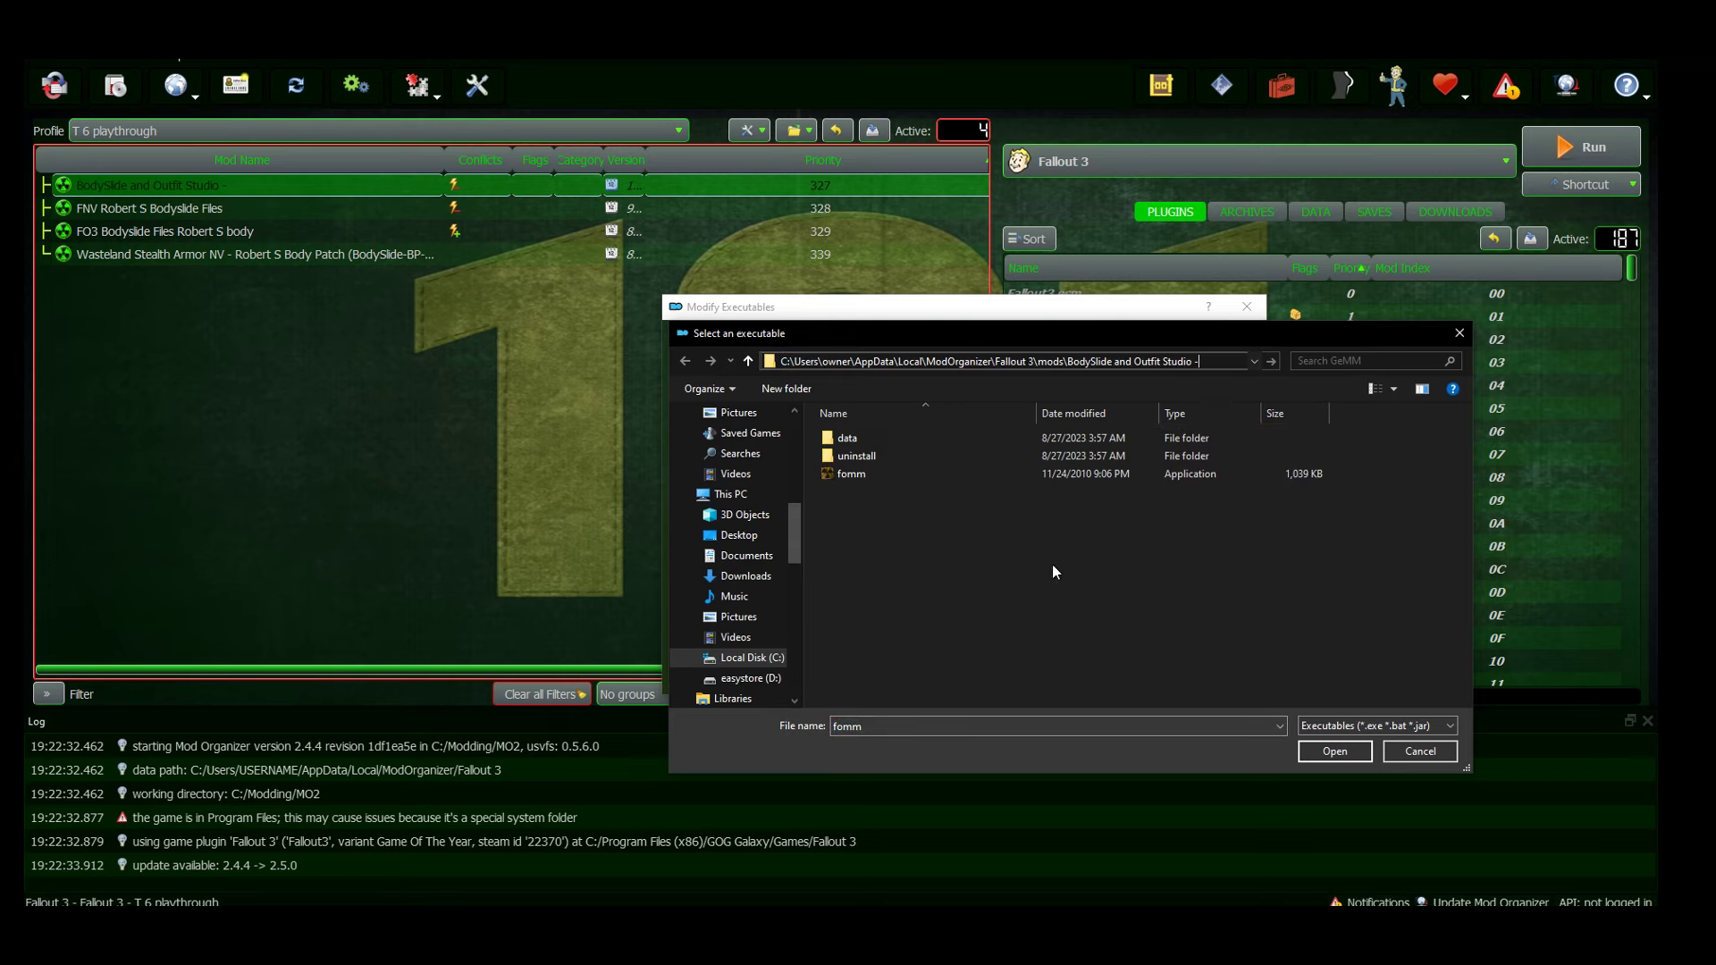
pyautogui.press('Return')
pyautogui.doubleClick(848, 474)
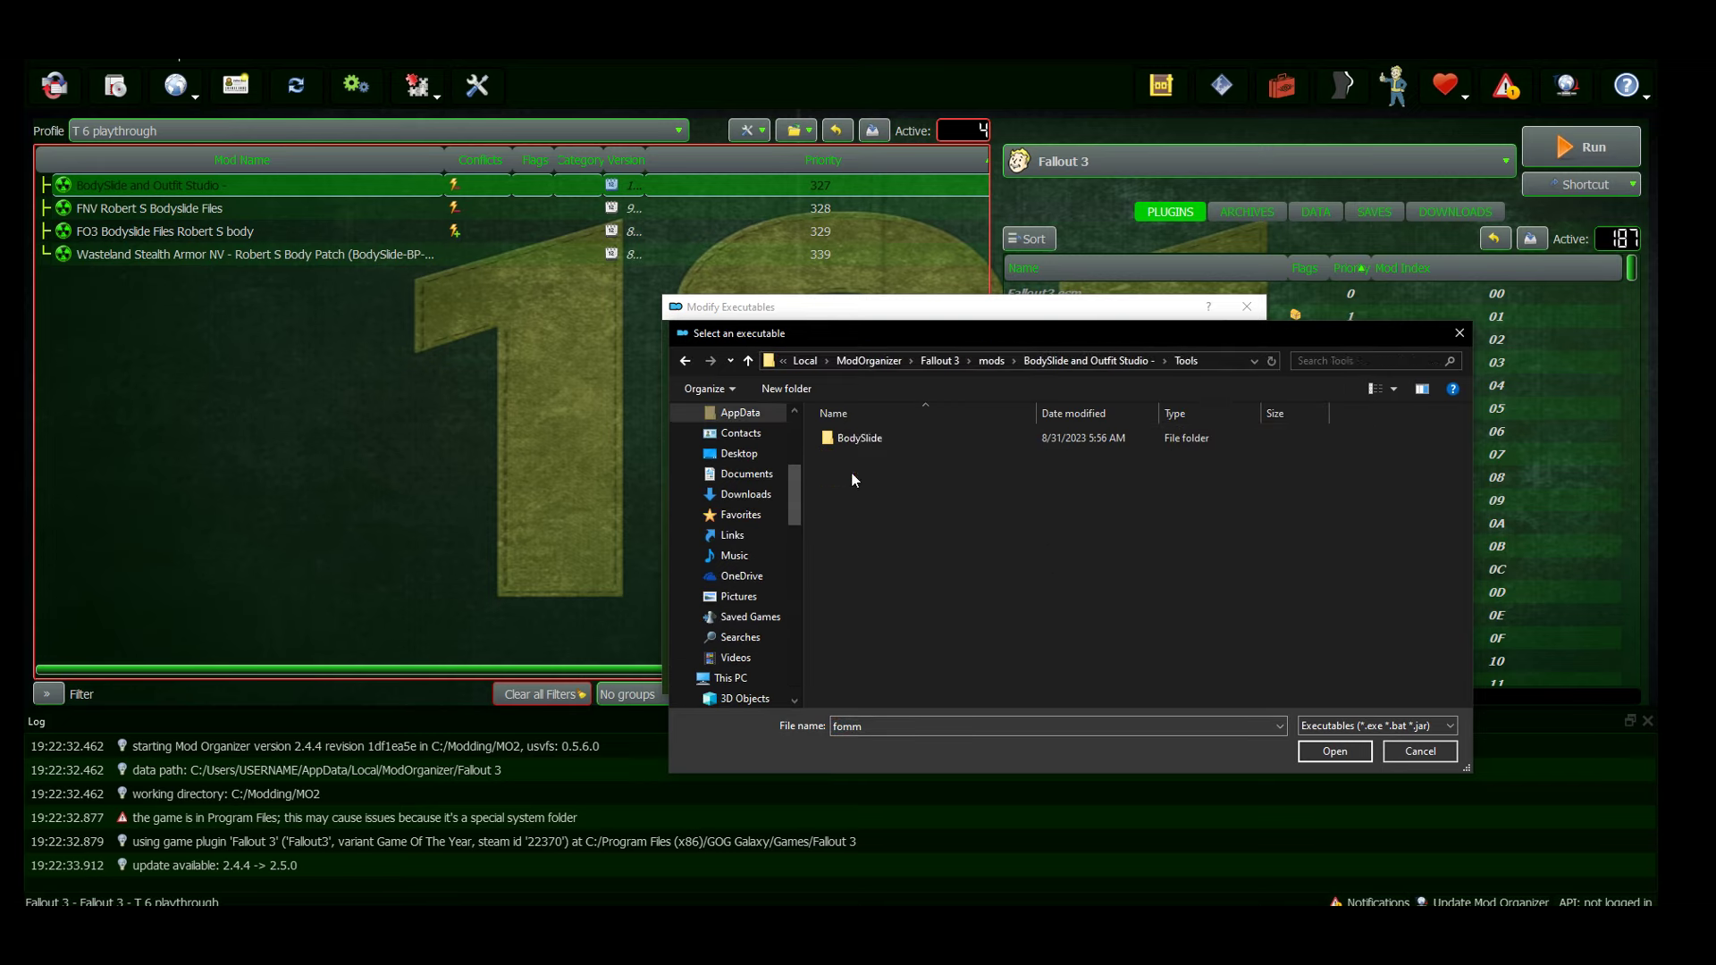
pyautogui.doubleClick(863, 438)
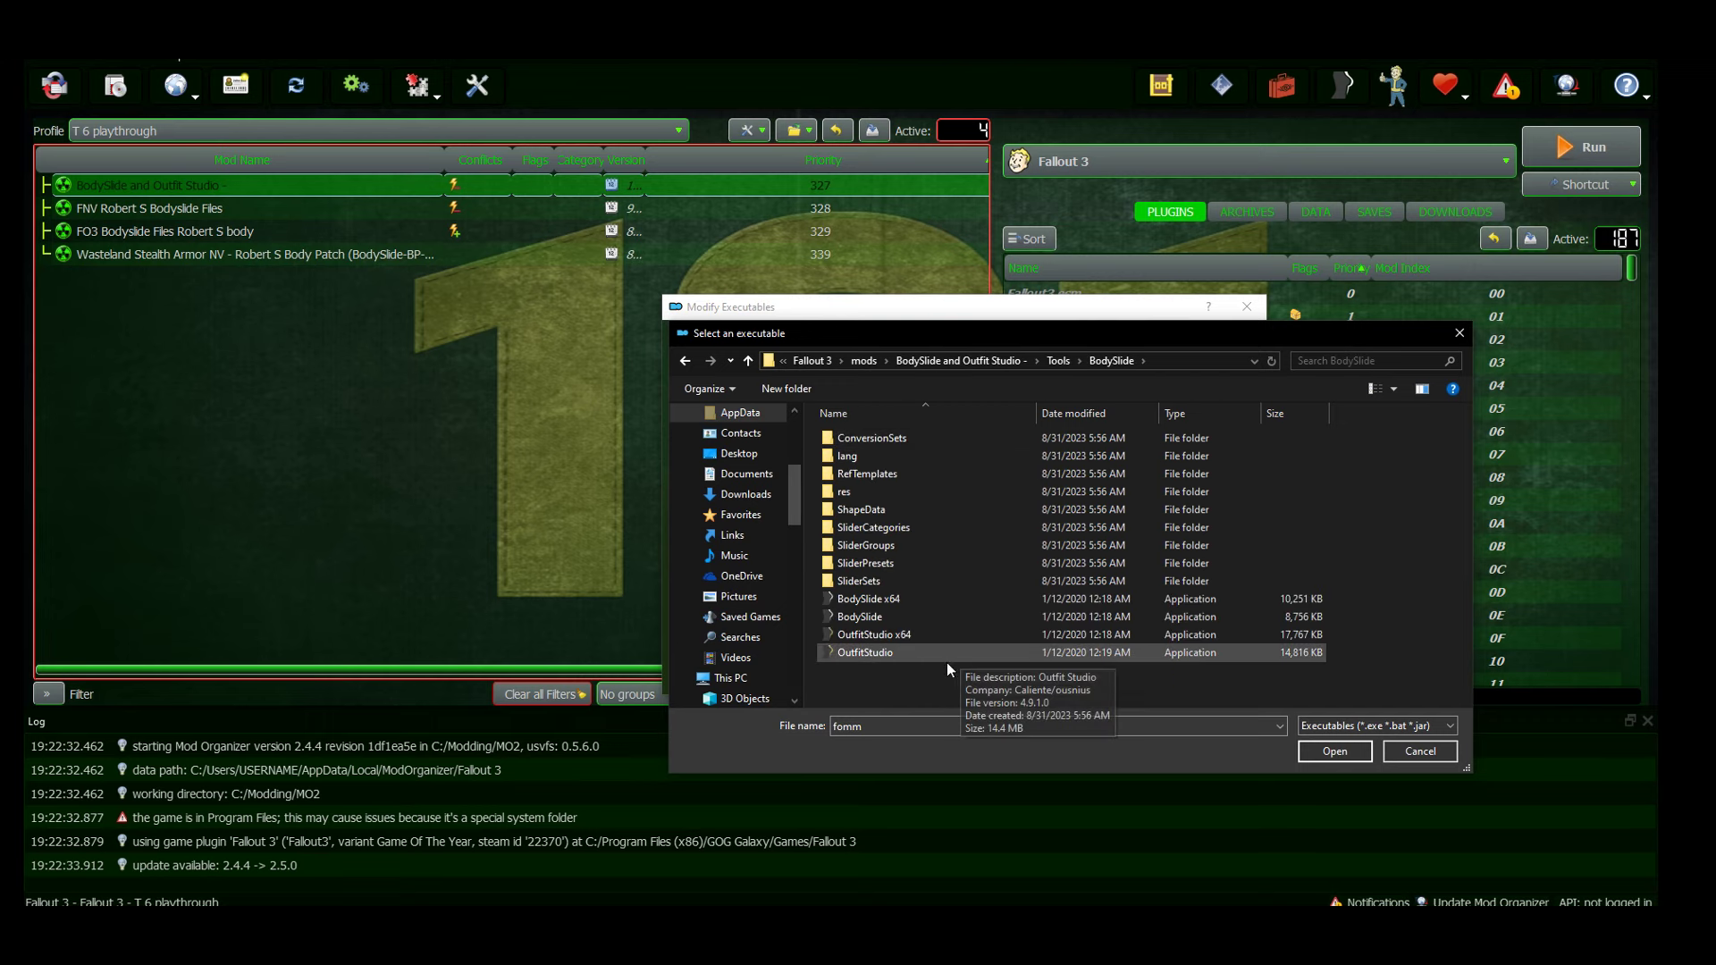
pyautogui.doubleClick(932, 618)
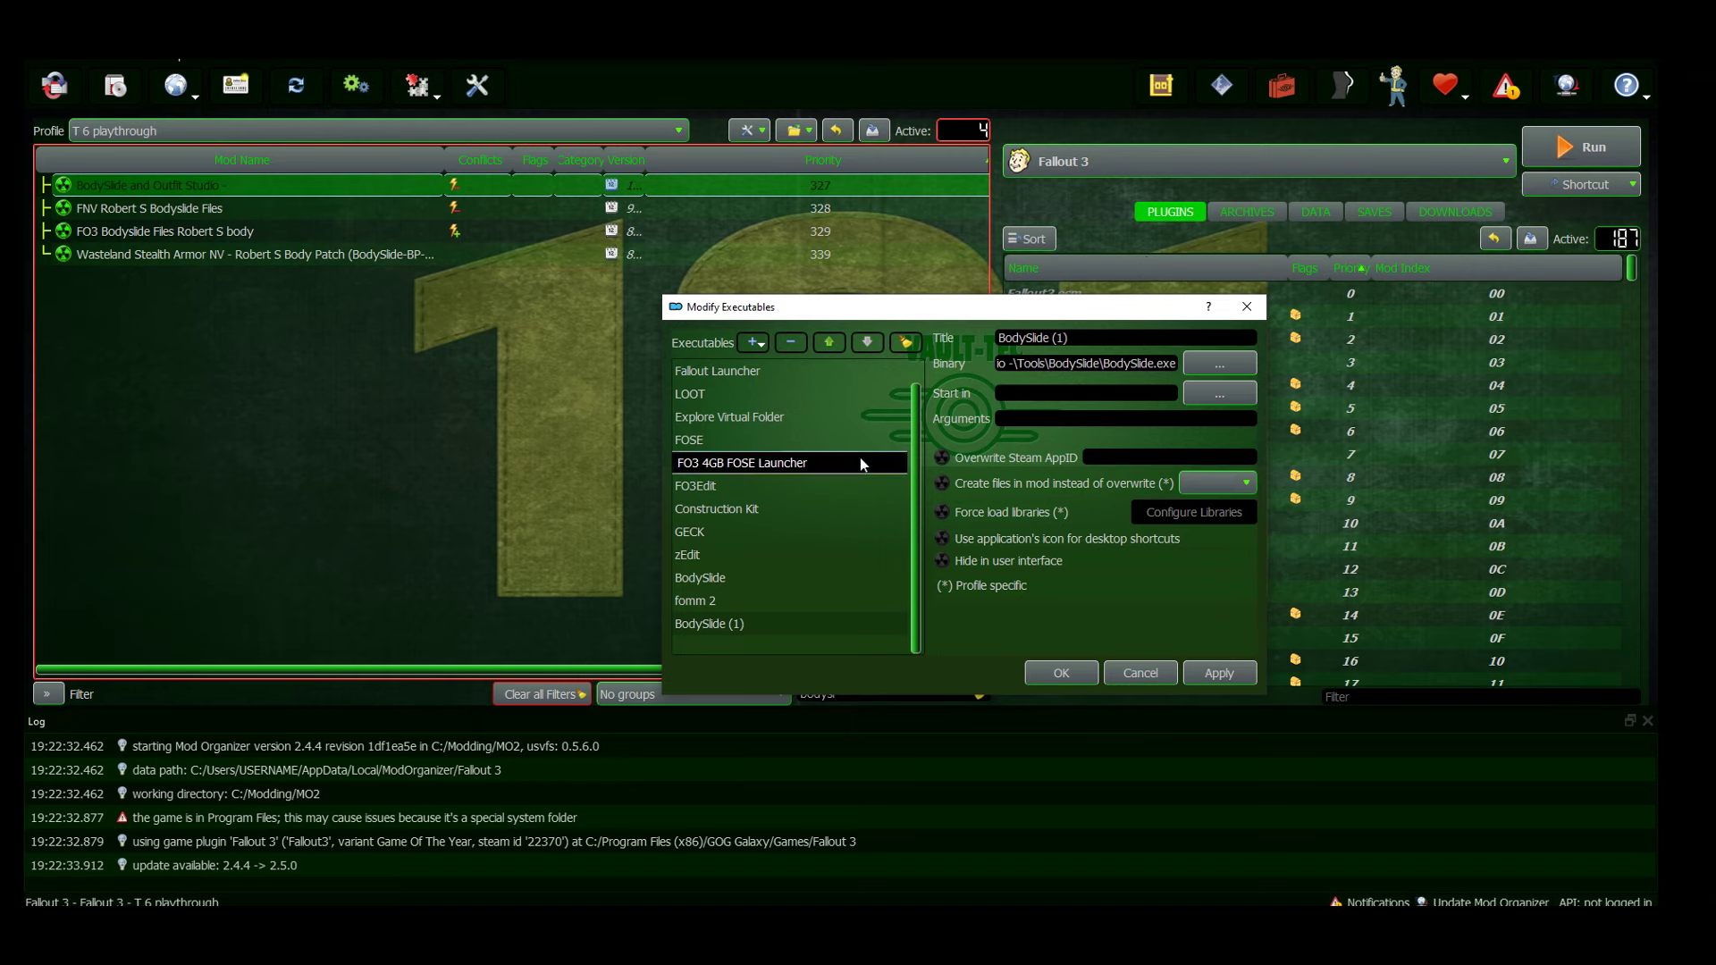
# Step: Set the executable's Start in directory to the mod's Tools\BodySlide folder
pyautogui.click(1187, 396)
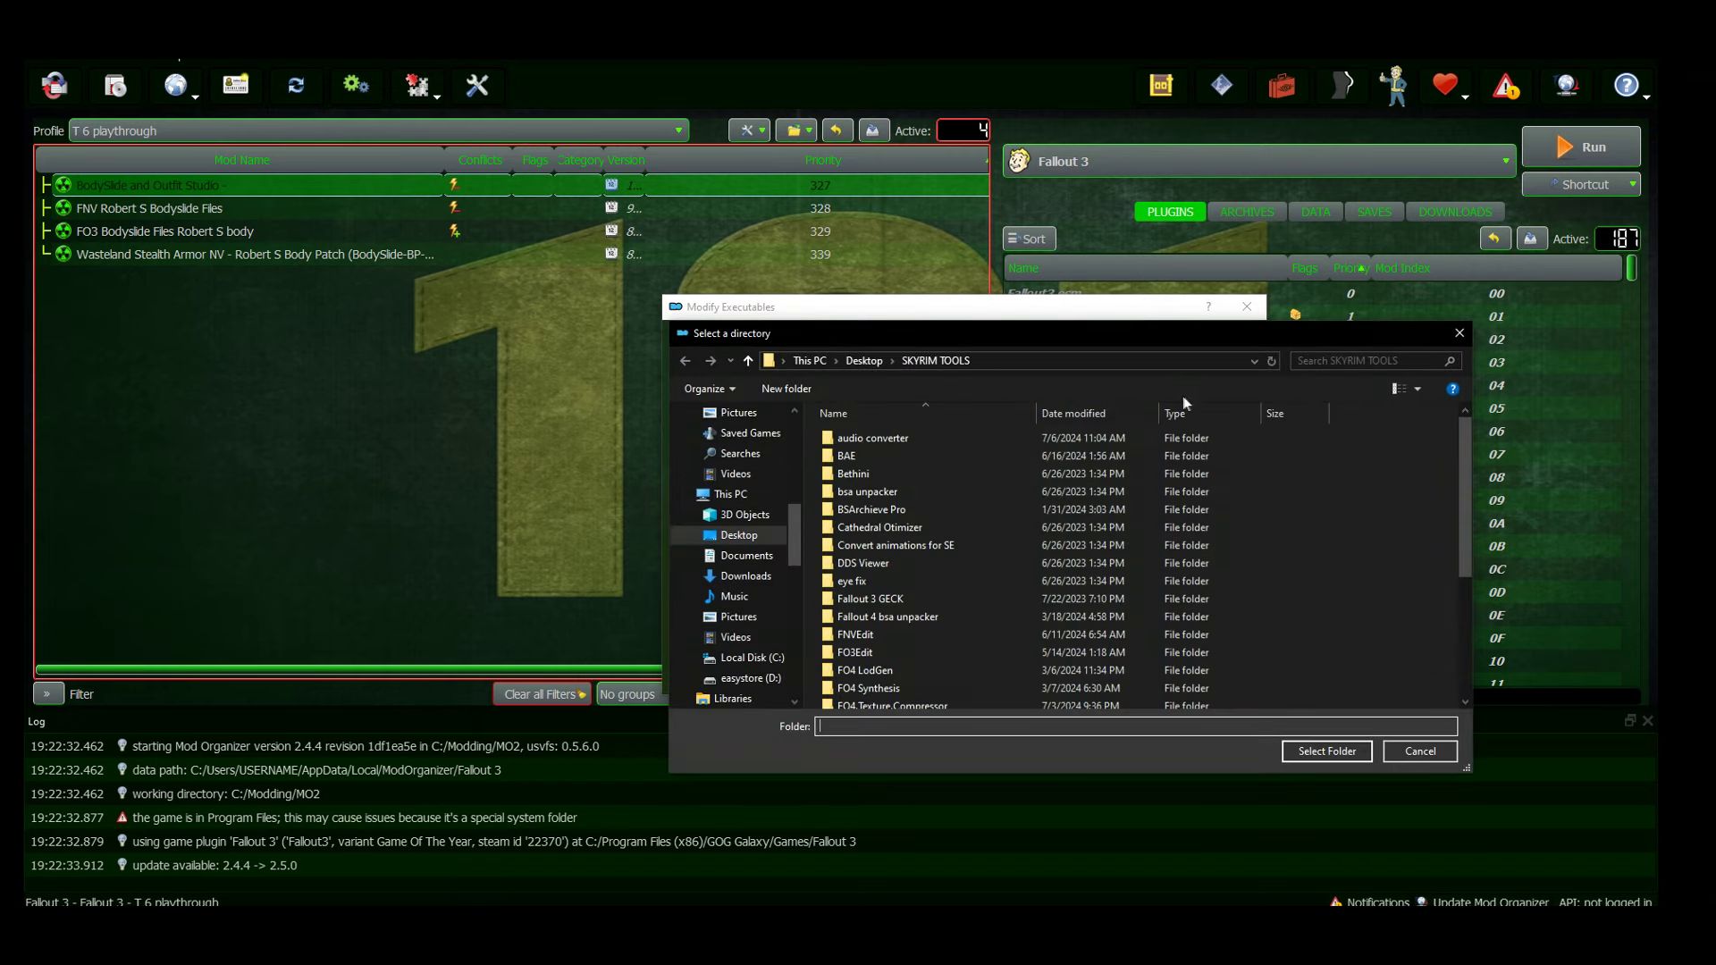
pyautogui.click(1026, 361)
pyautogui.rightClick(1025, 361)
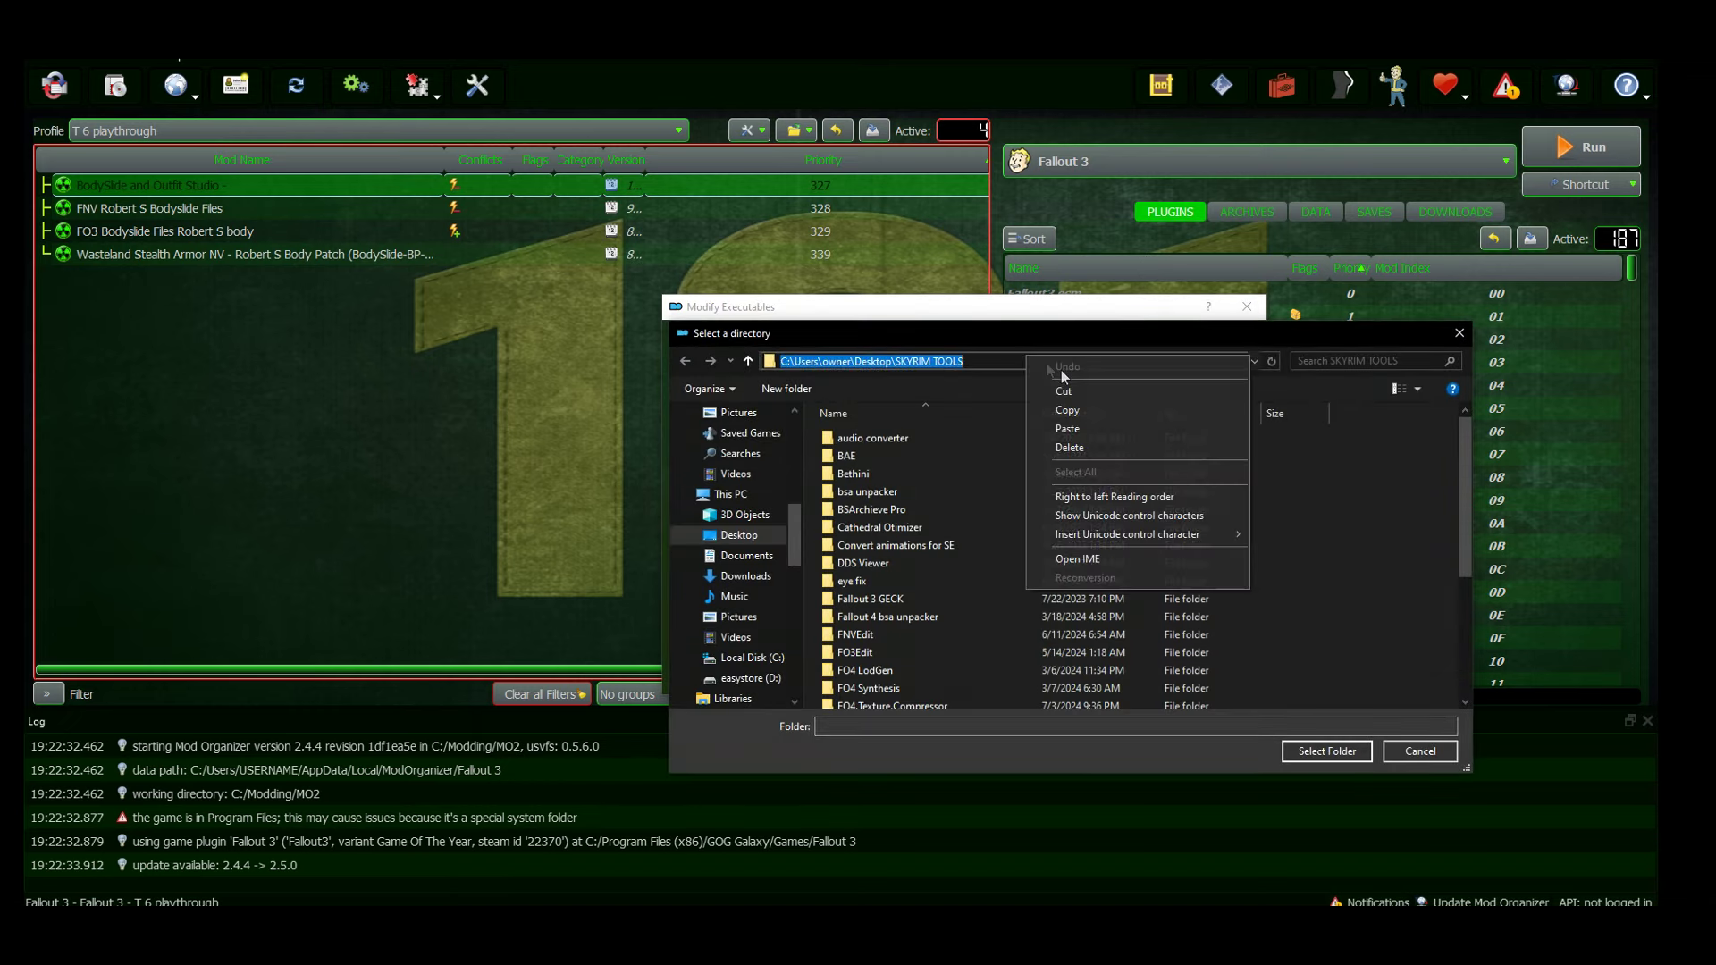
pyautogui.click(1093, 427)
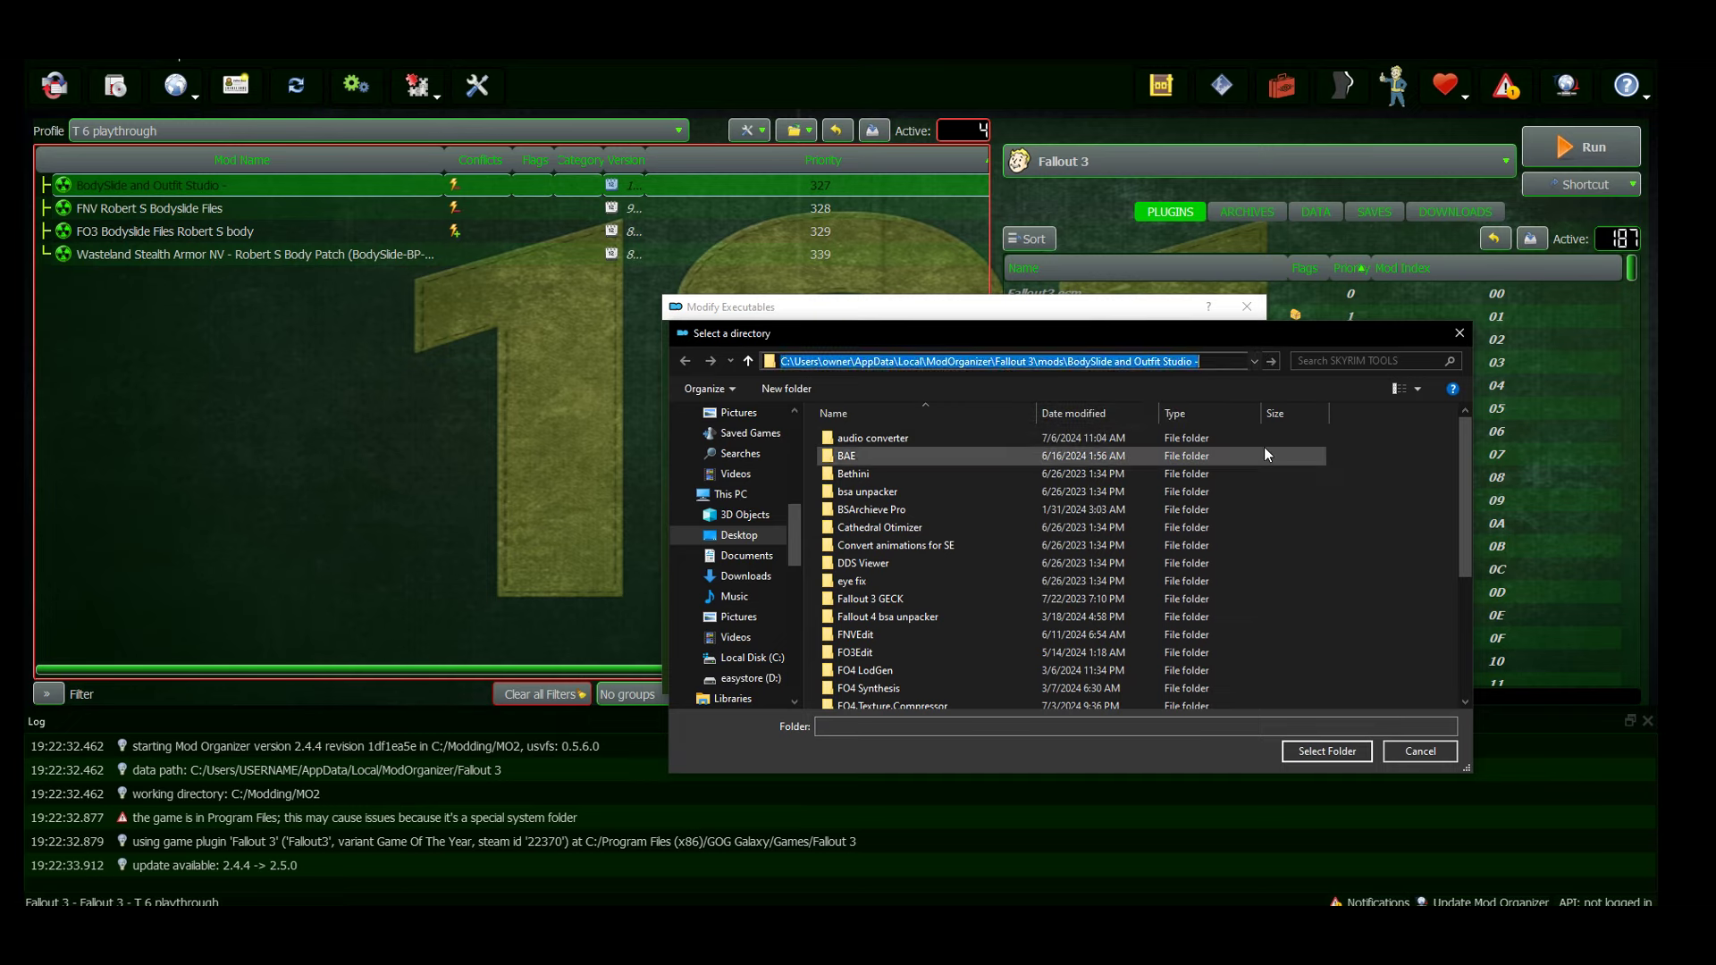
pyautogui.press('Return')
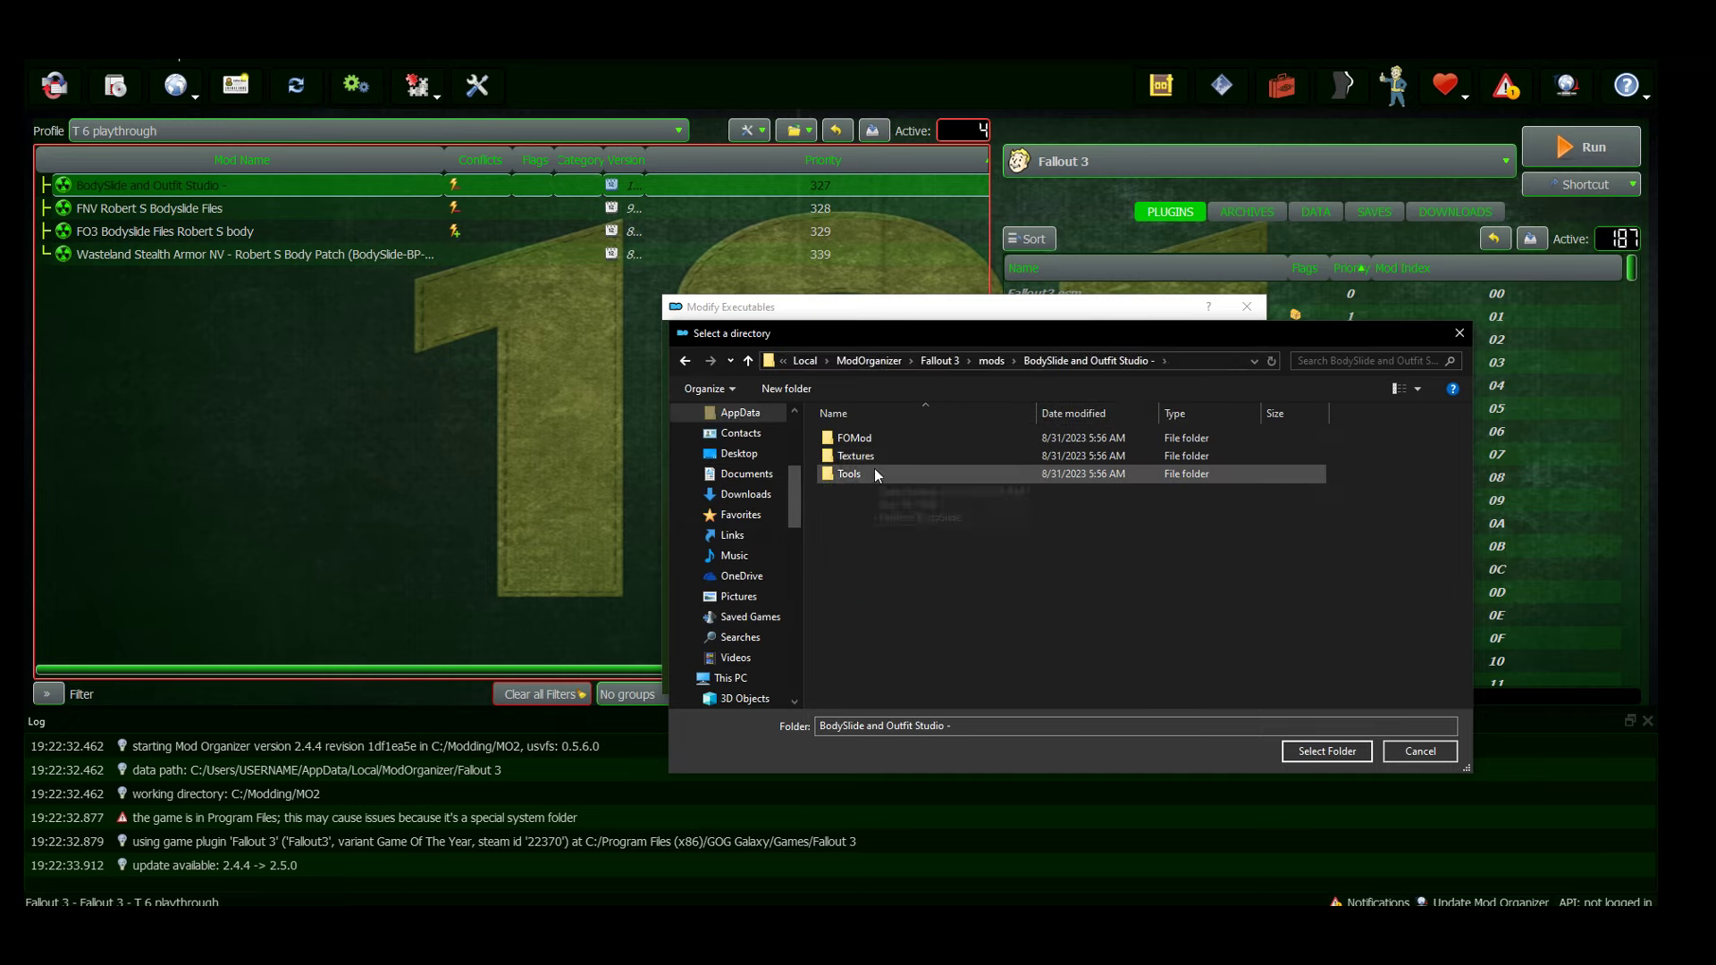
pyautogui.doubleClick(875, 474)
pyautogui.doubleClick(883, 443)
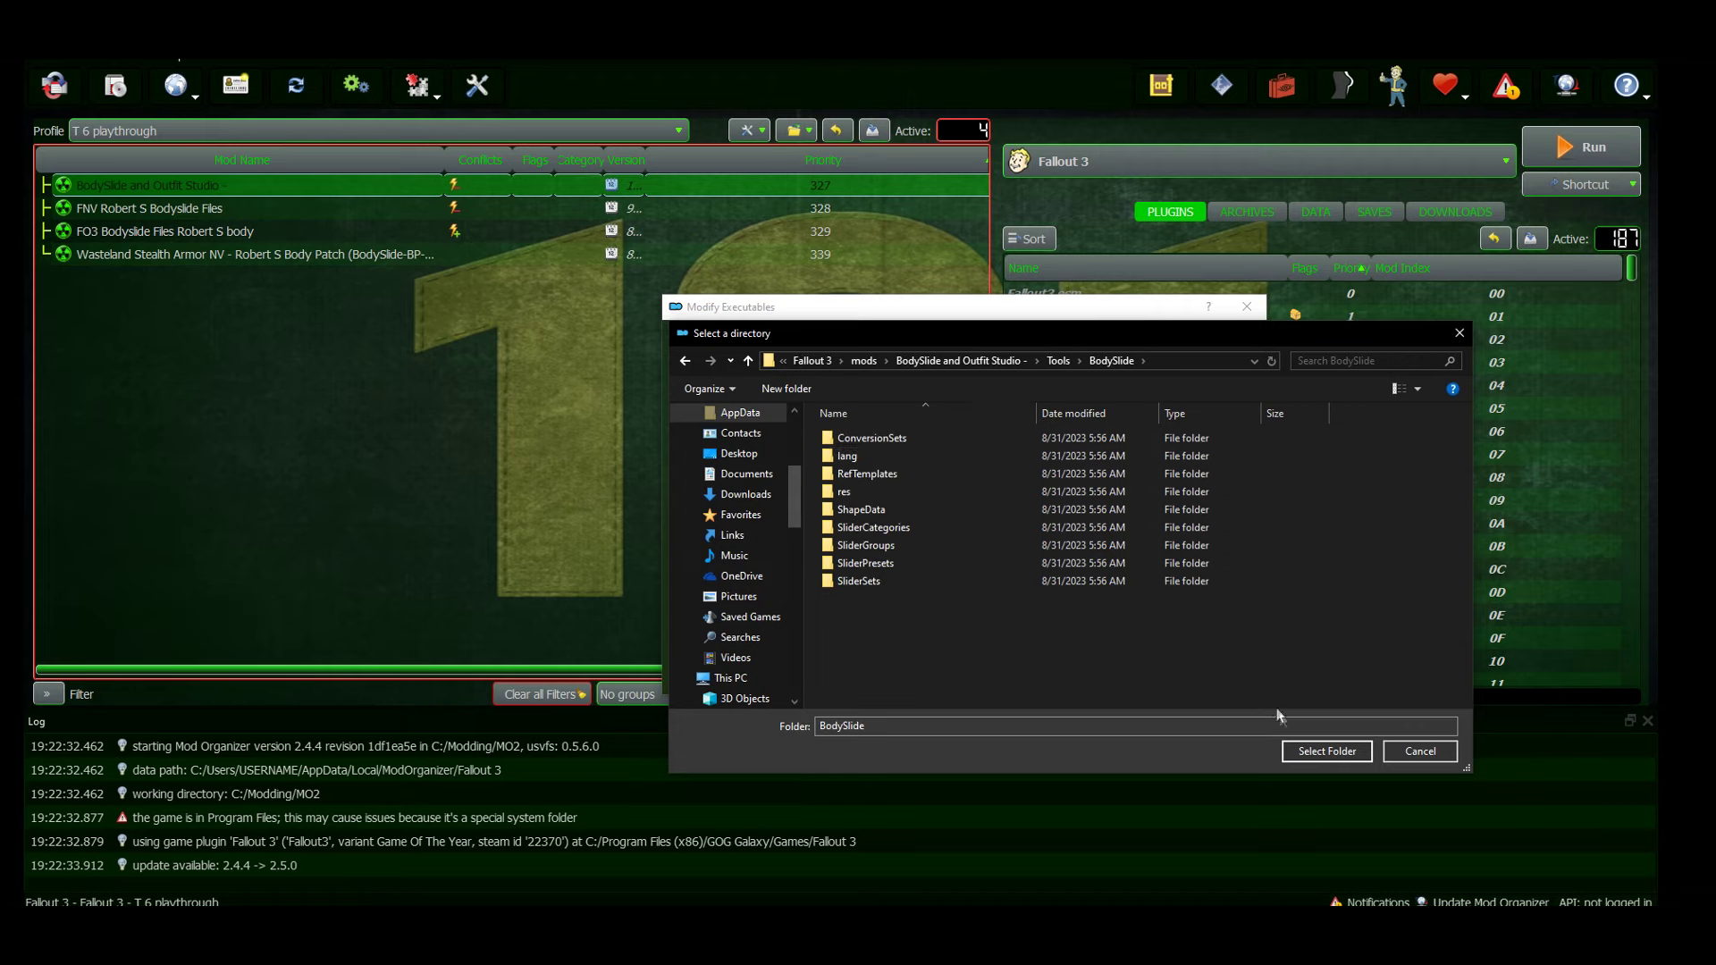
pyautogui.click(1058, 360)
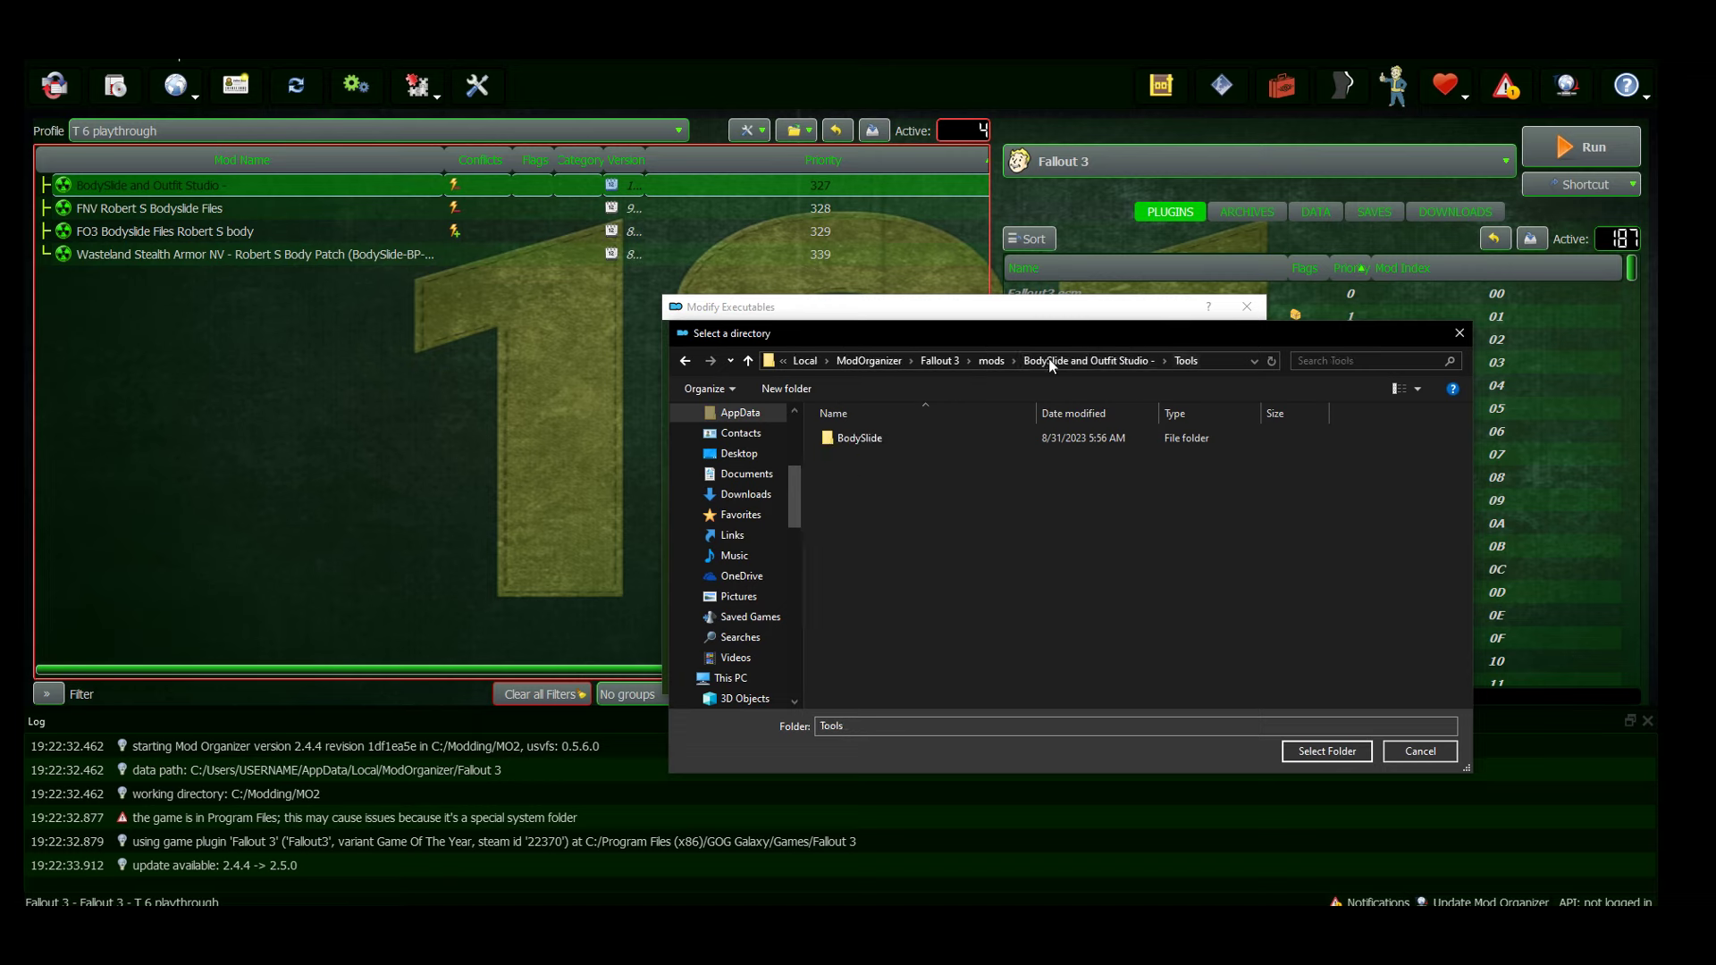
pyautogui.click(888, 443)
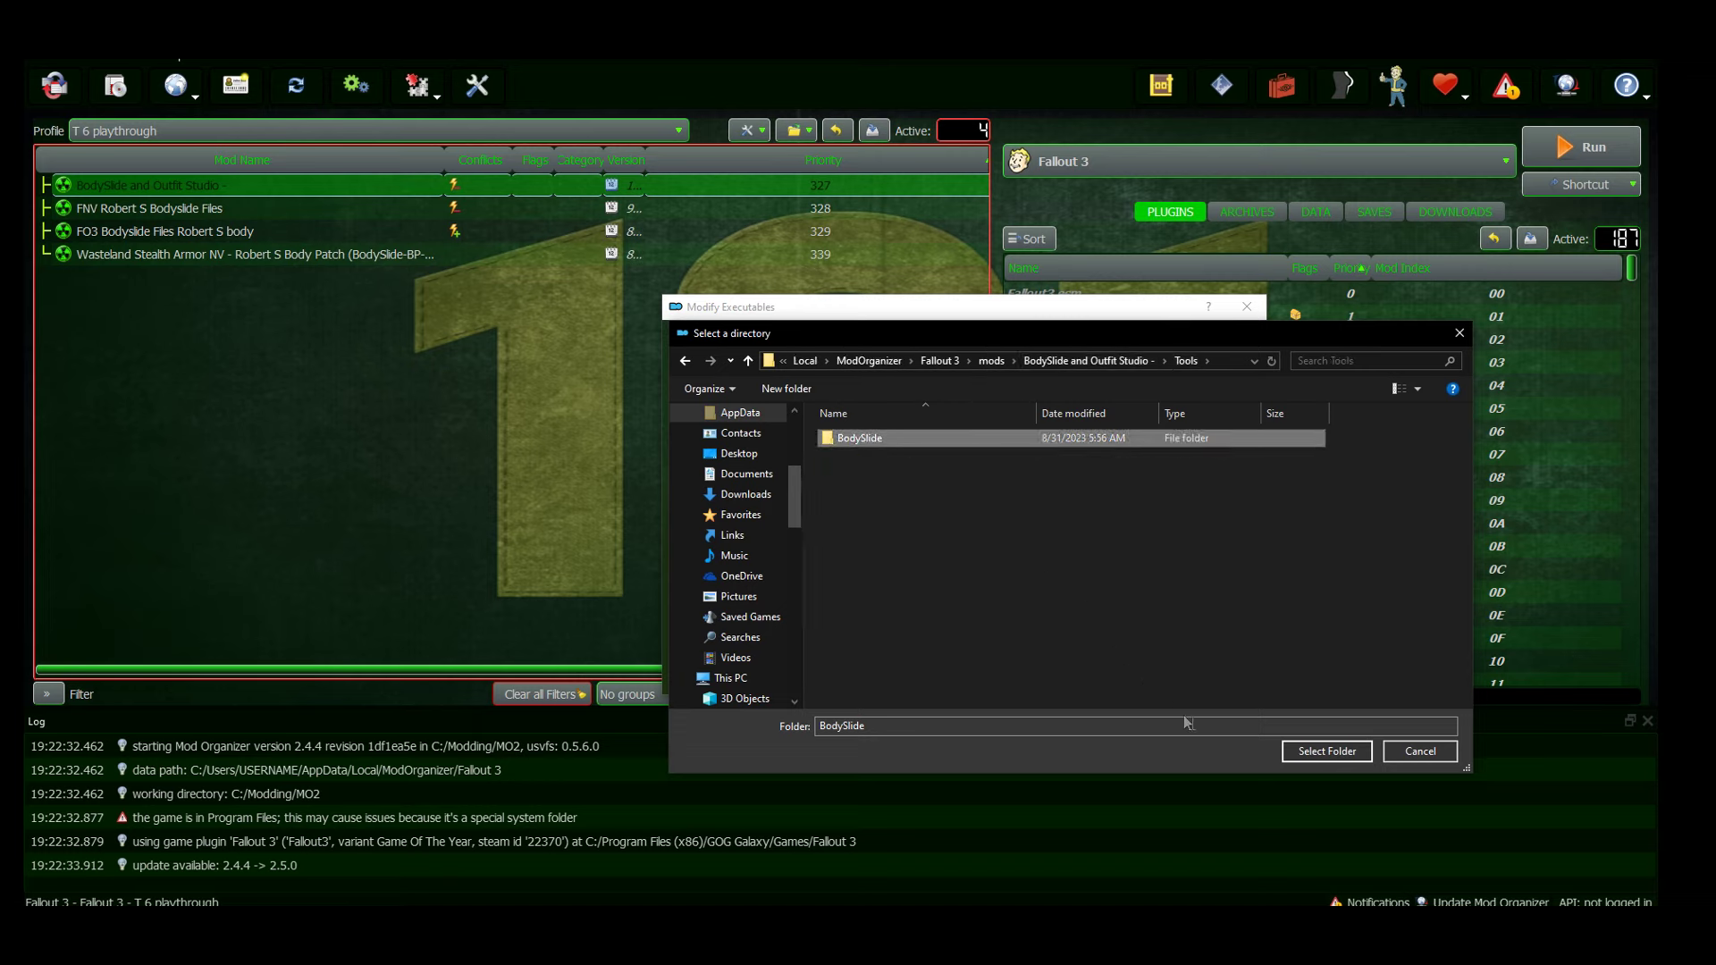
pyautogui.click(1321, 751)
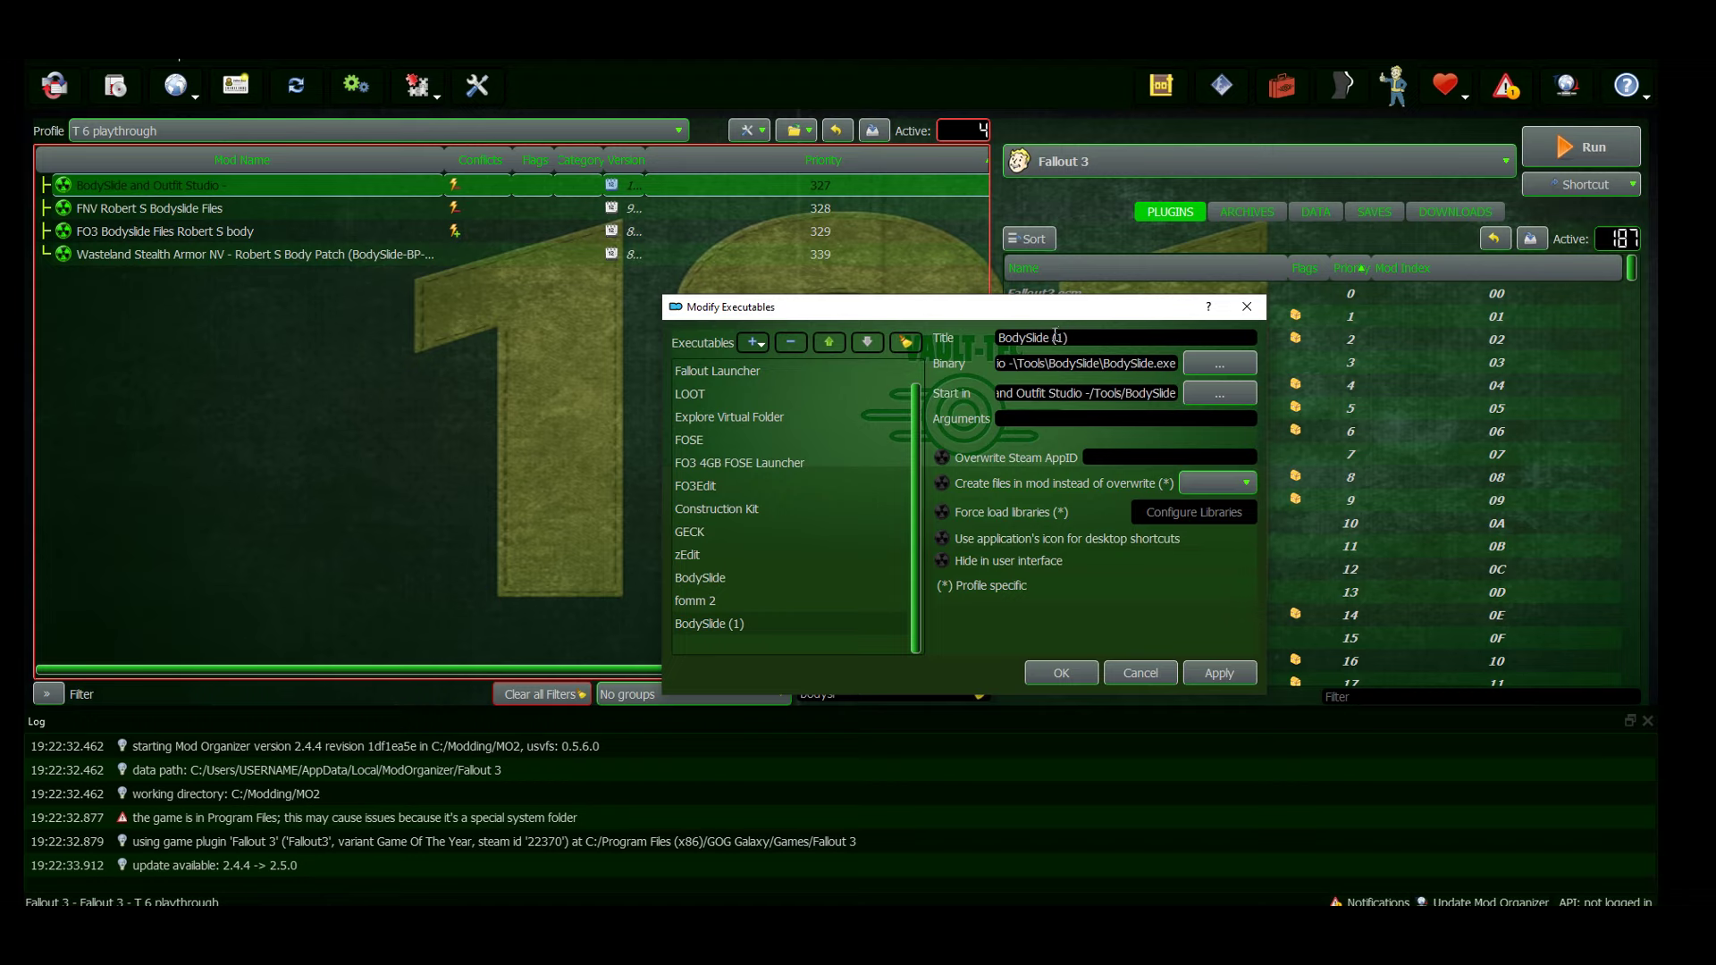
# Step: Save the executables, pick BodySlide (1) from the tool dropdown, run it, and unlock
pyautogui.click(1059, 665)
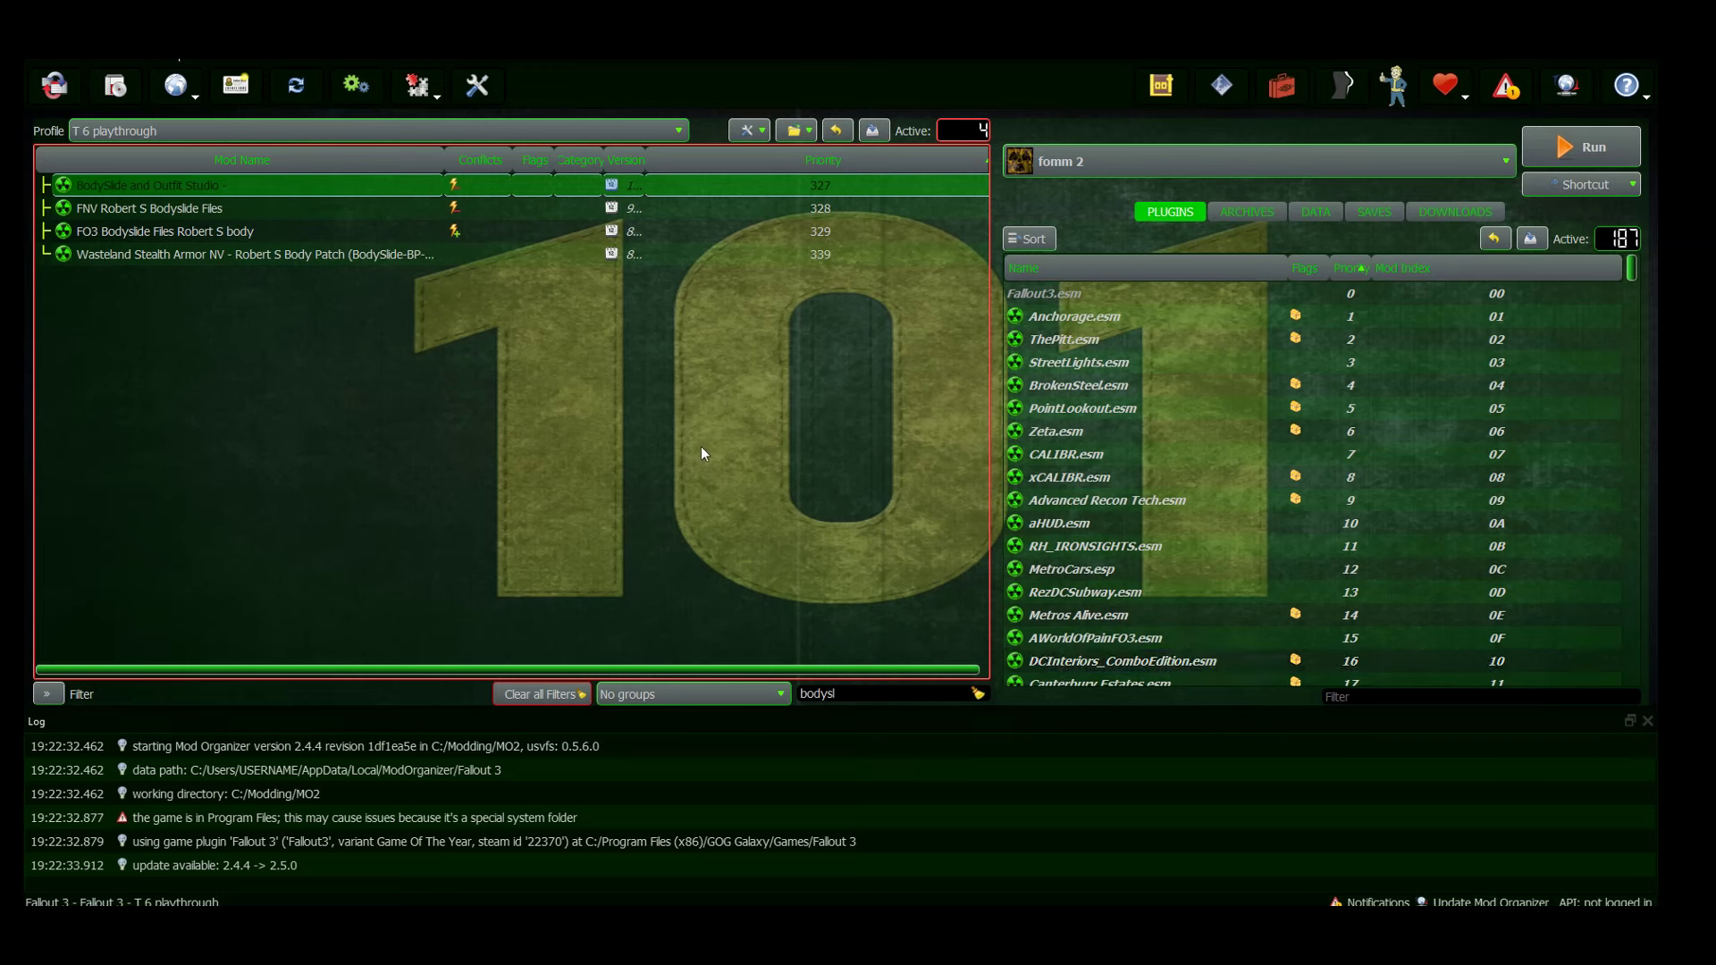
pyautogui.click(1112, 161)
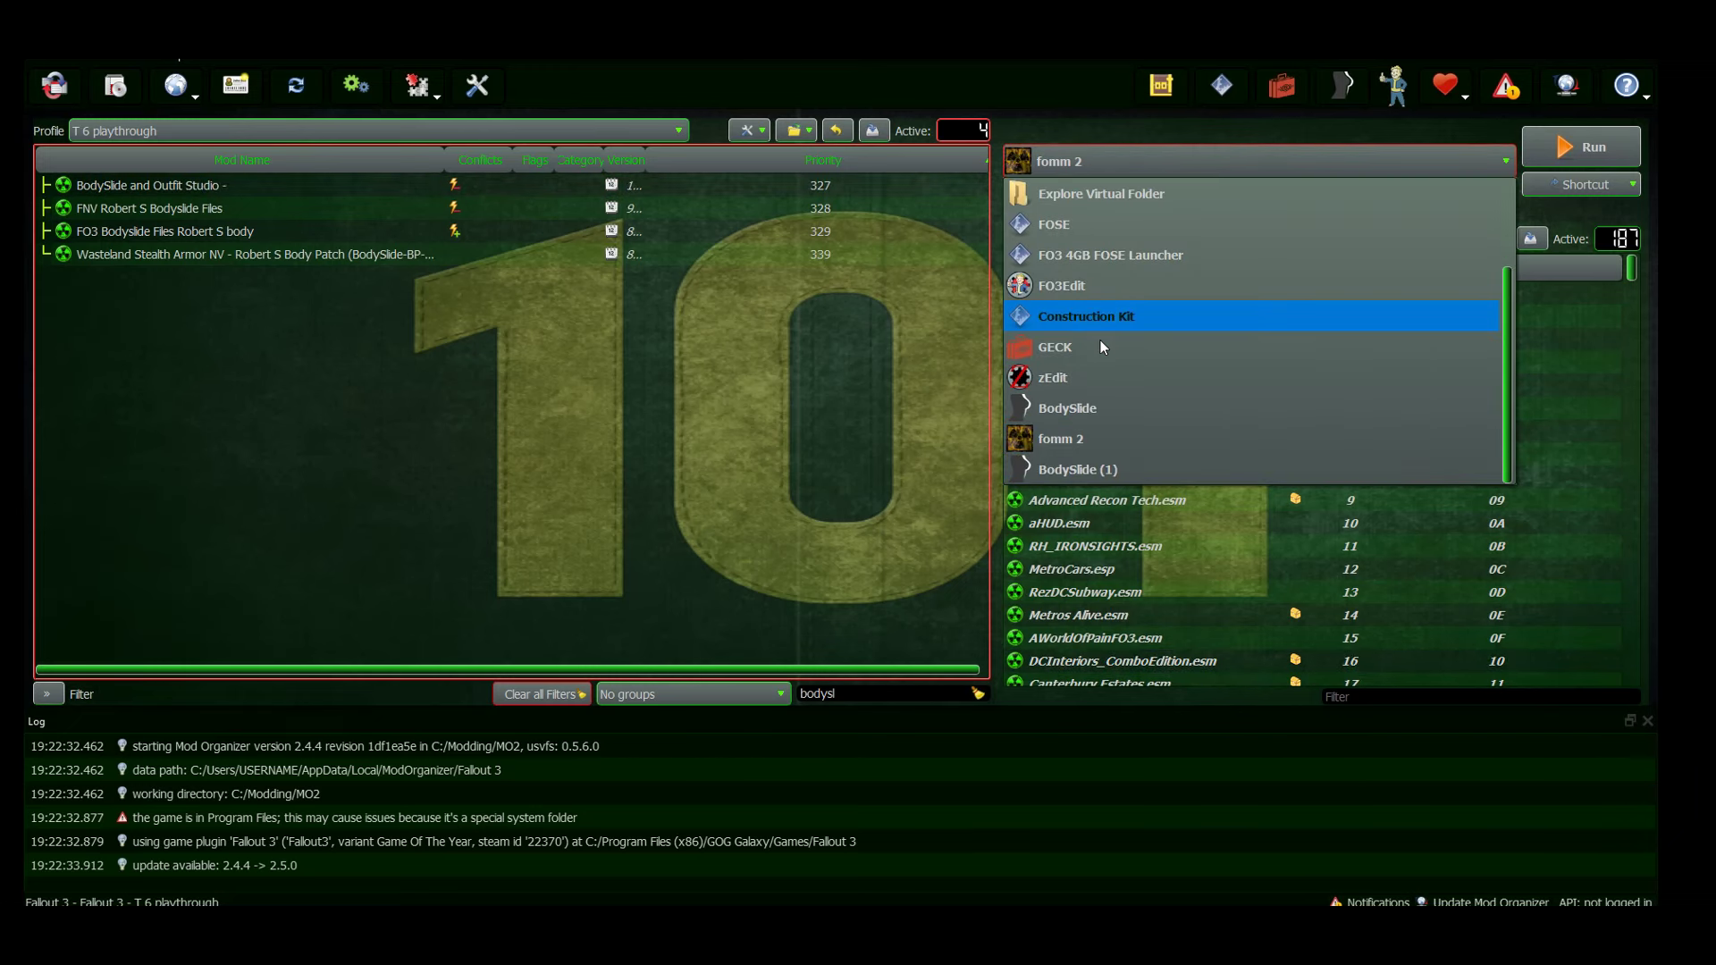
pyautogui.click(1086, 472)
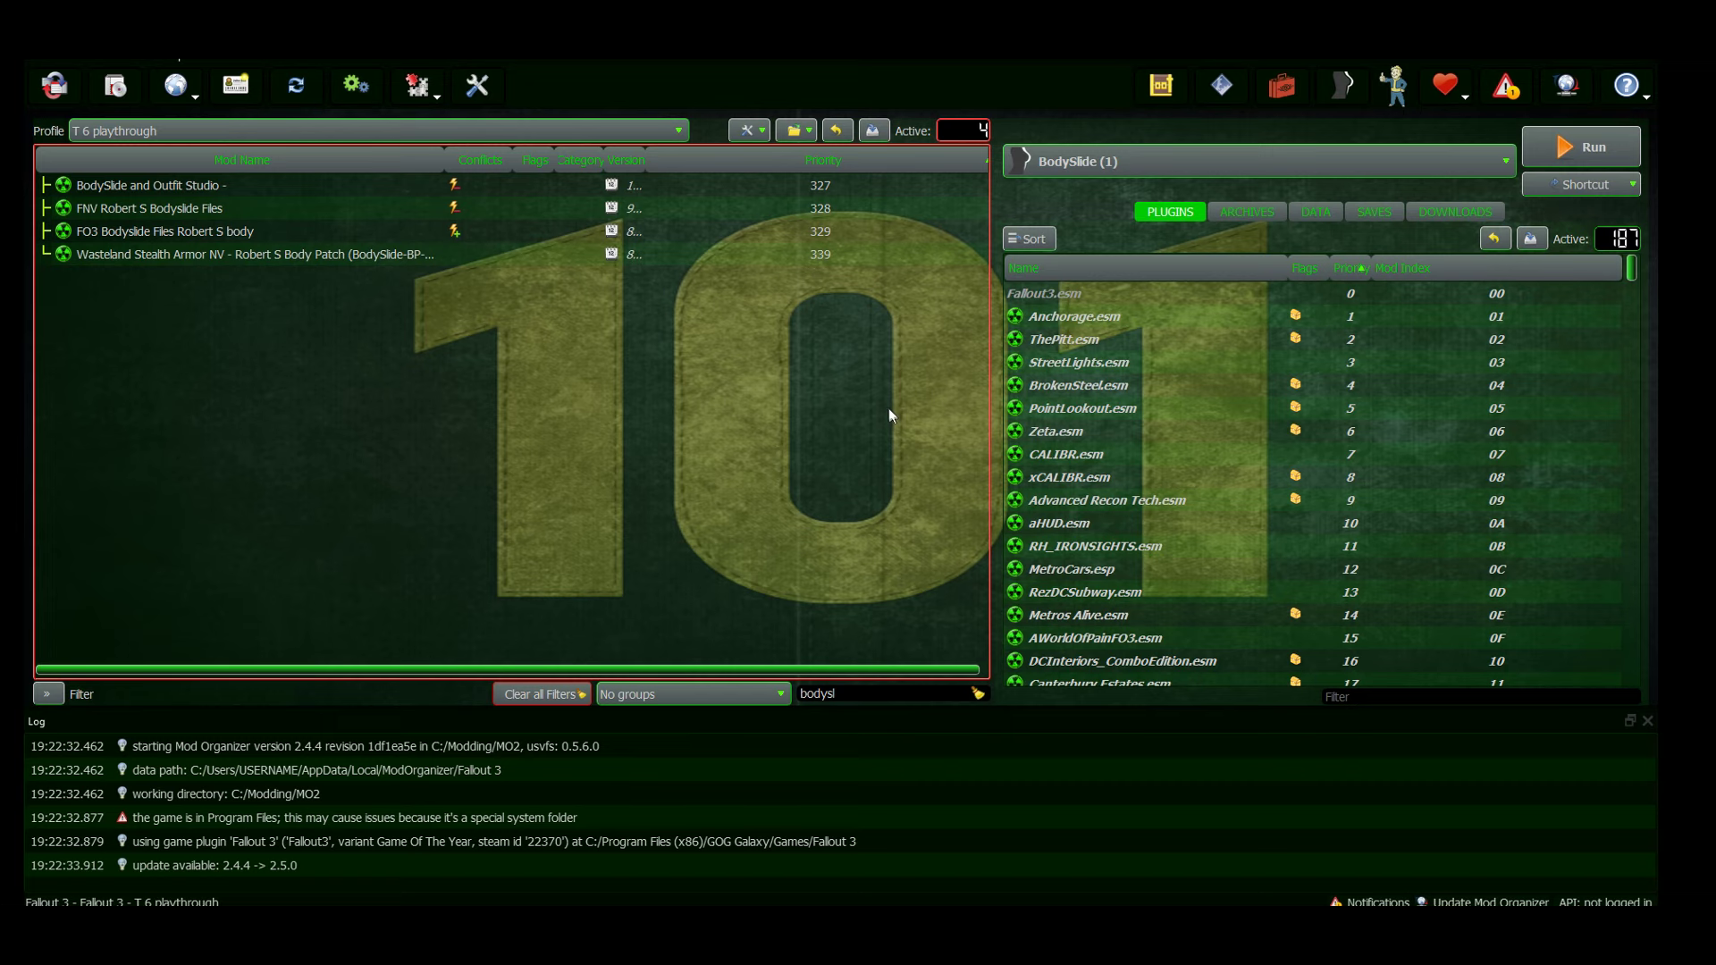
pyautogui.click(1580, 147)
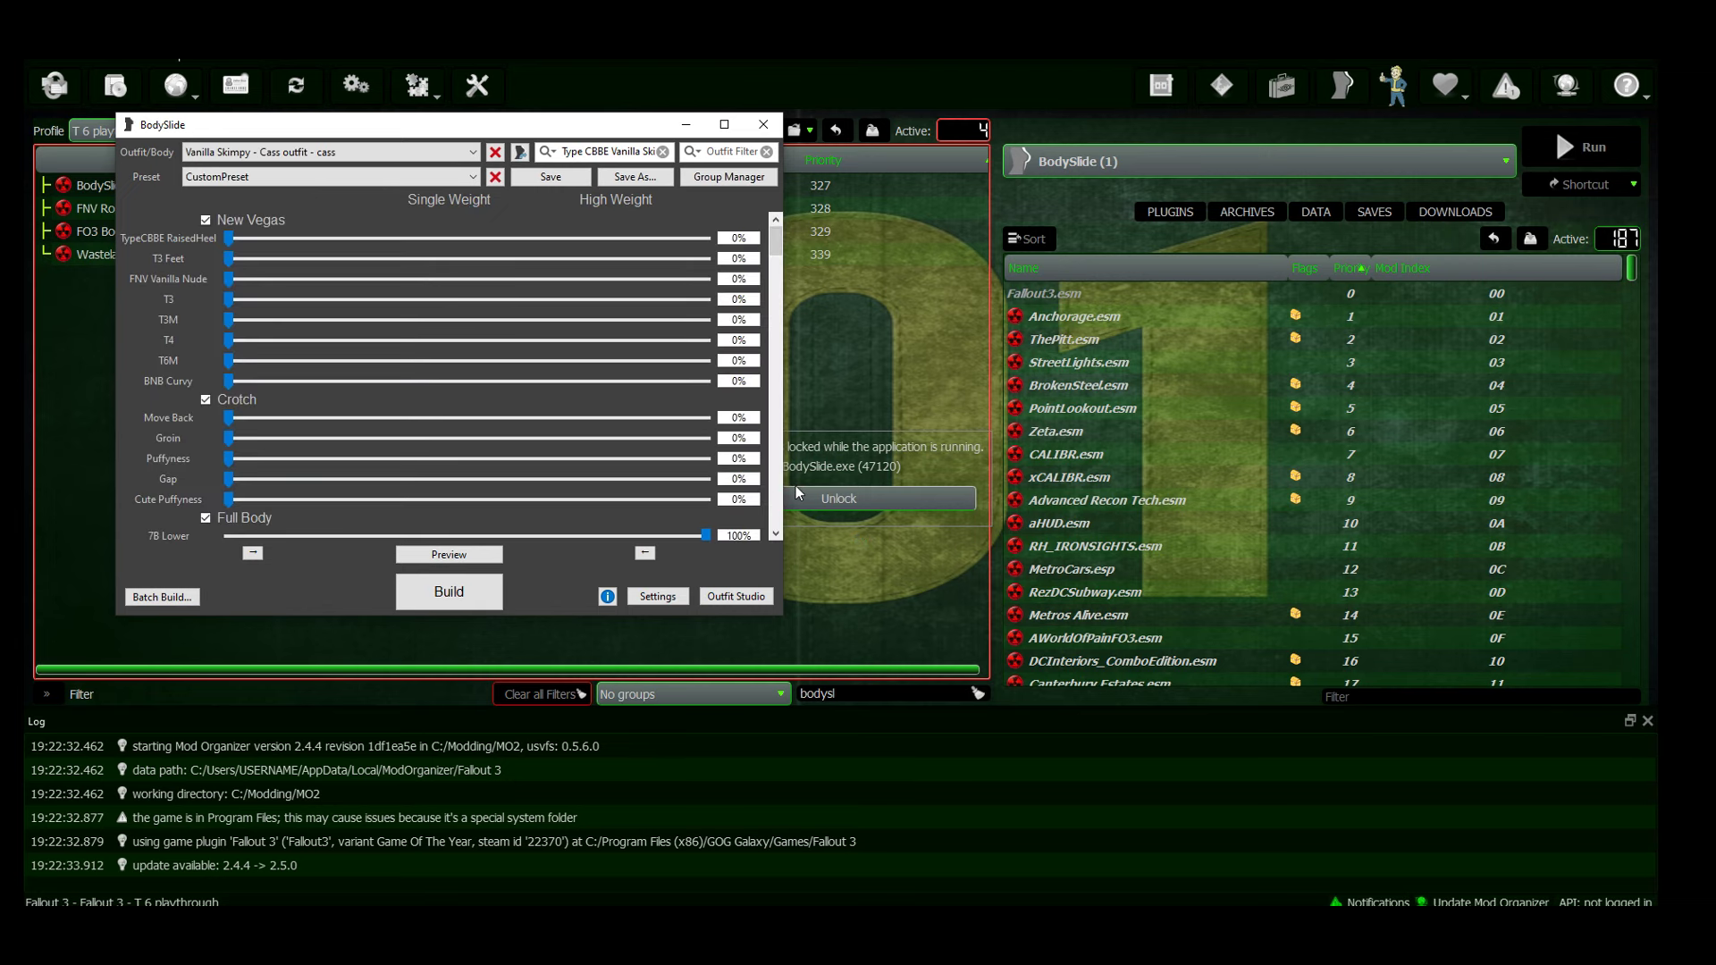
pyautogui.click(818, 509)
pyautogui.click(850, 500)
pyautogui.click(182, 231)
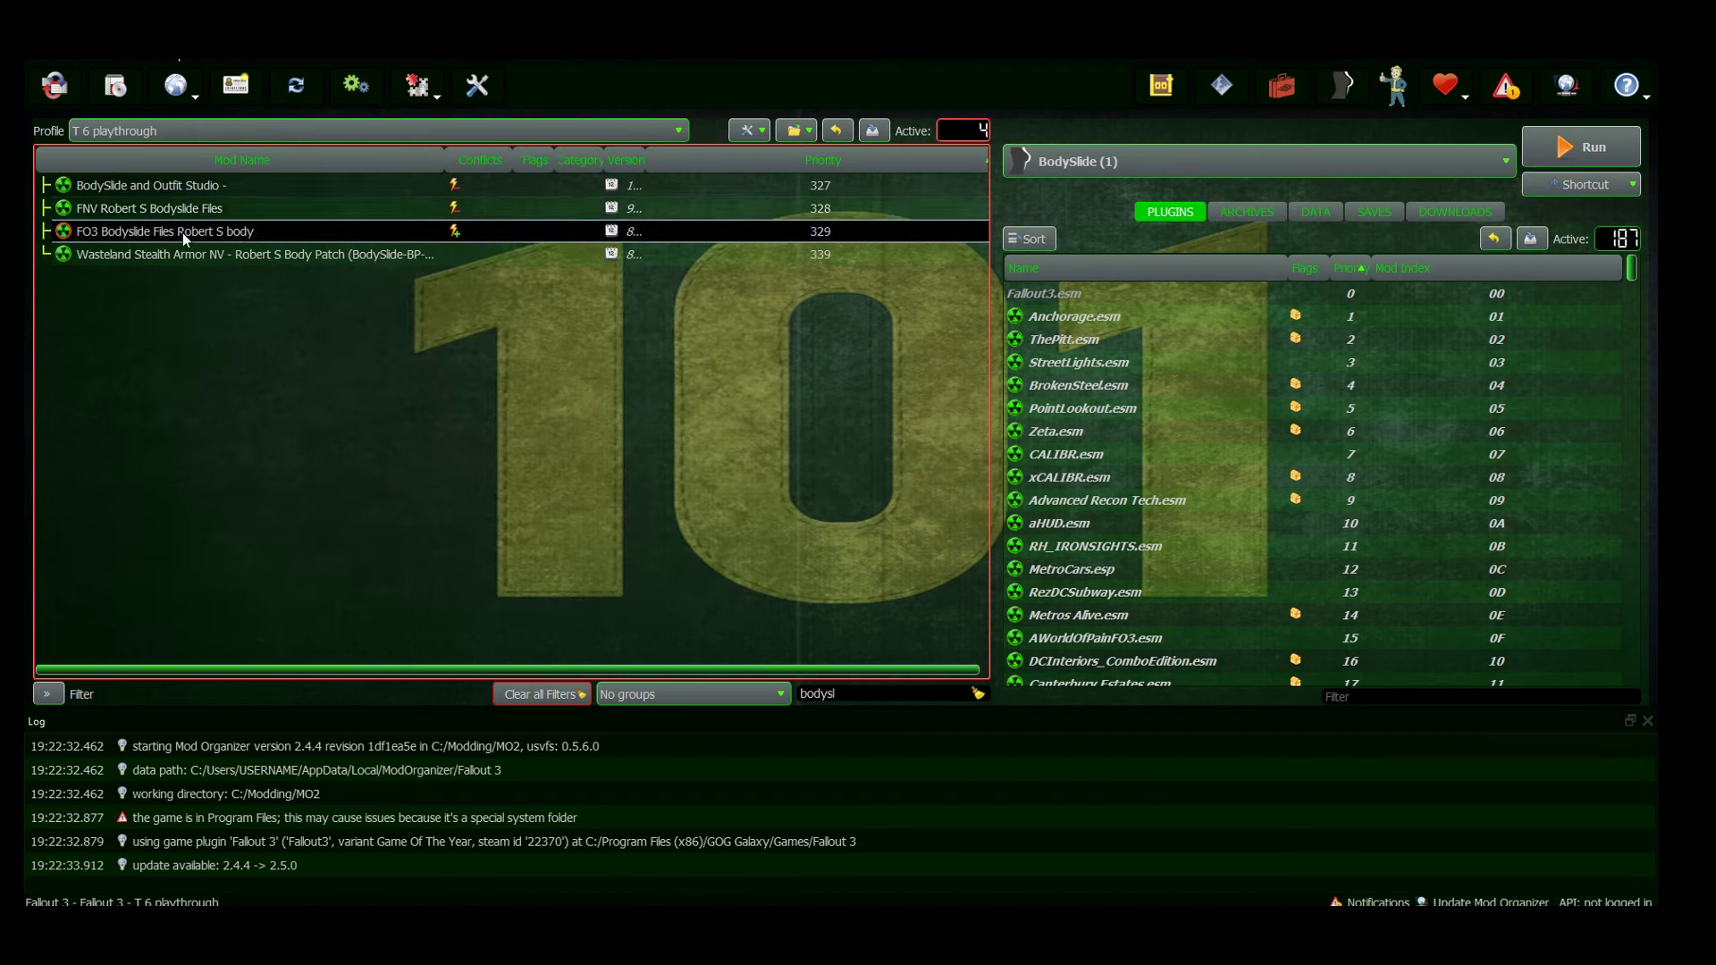
pyautogui.rightClick(174, 188)
pyautogui.click(251, 600)
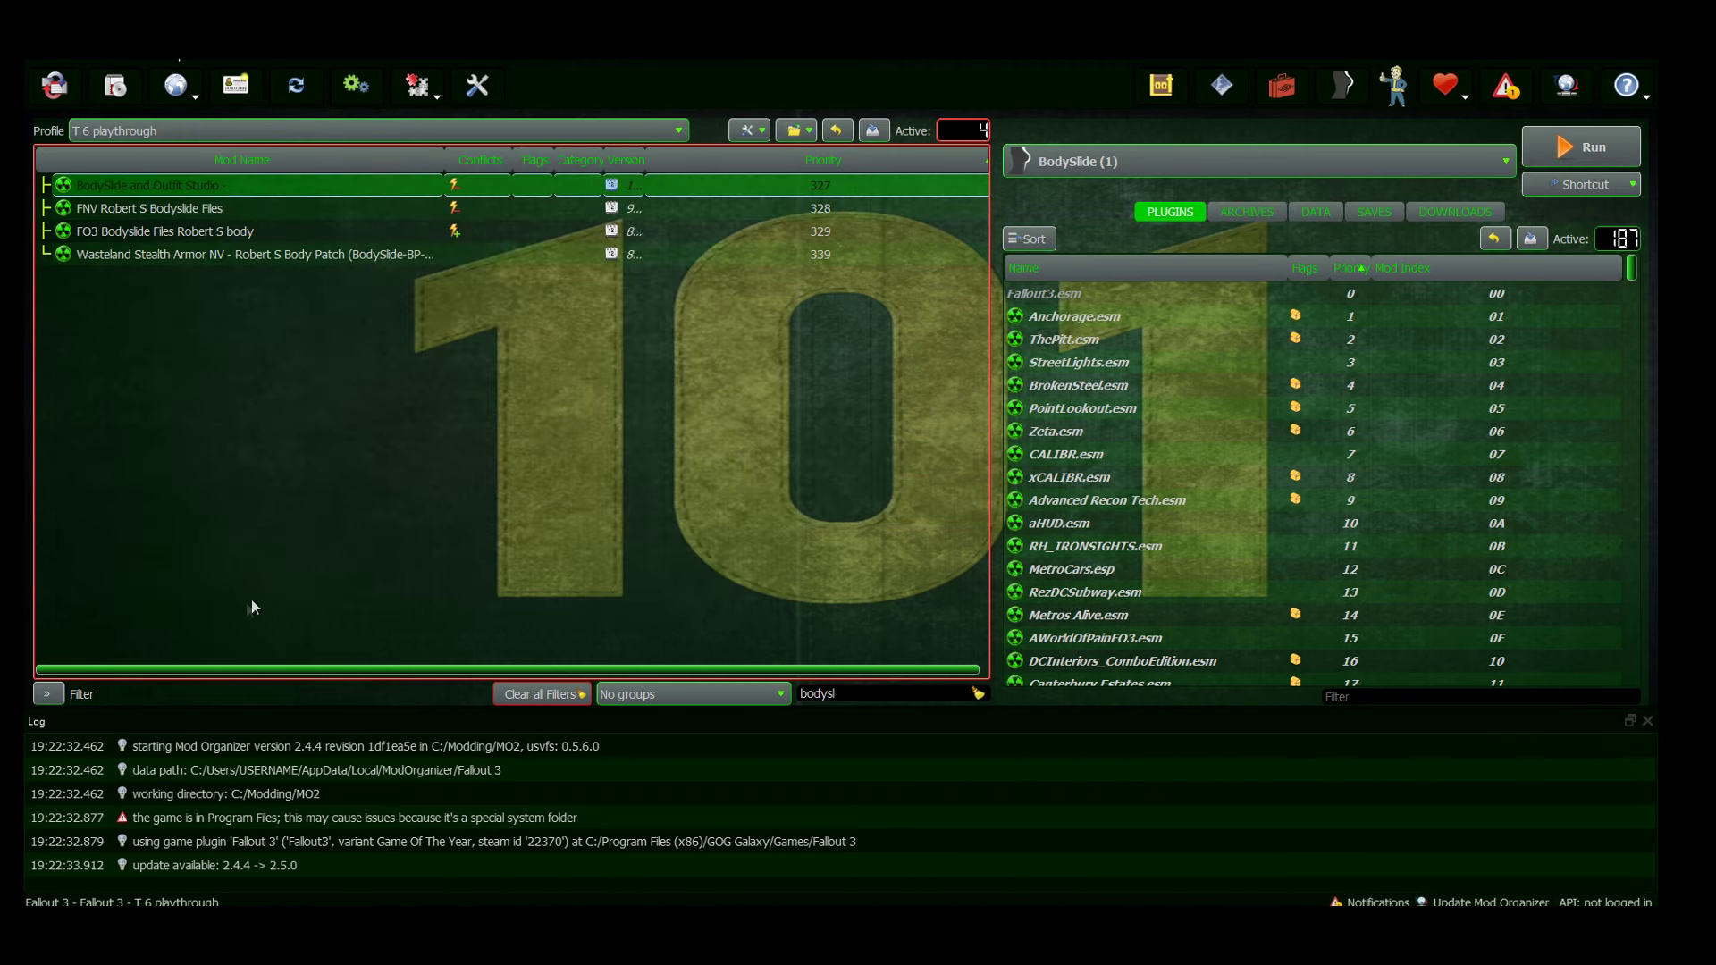
pyautogui.click(218, 245)
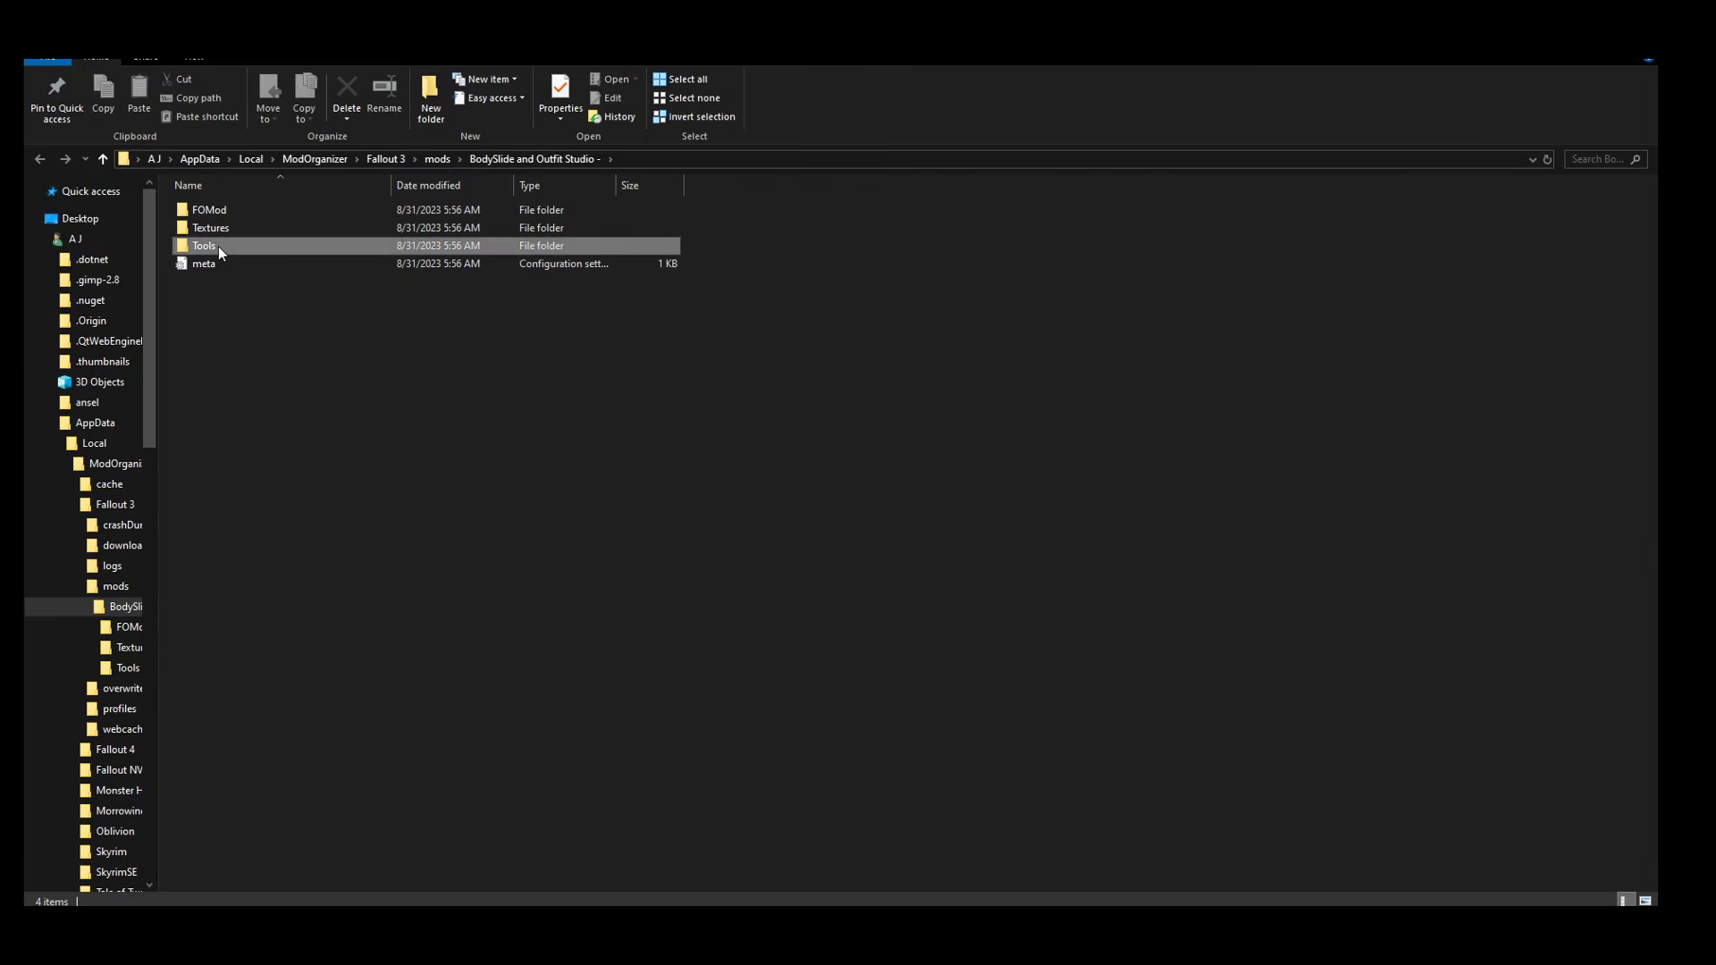
pyautogui.doubleClick(219, 246)
pyautogui.doubleClick(219, 210)
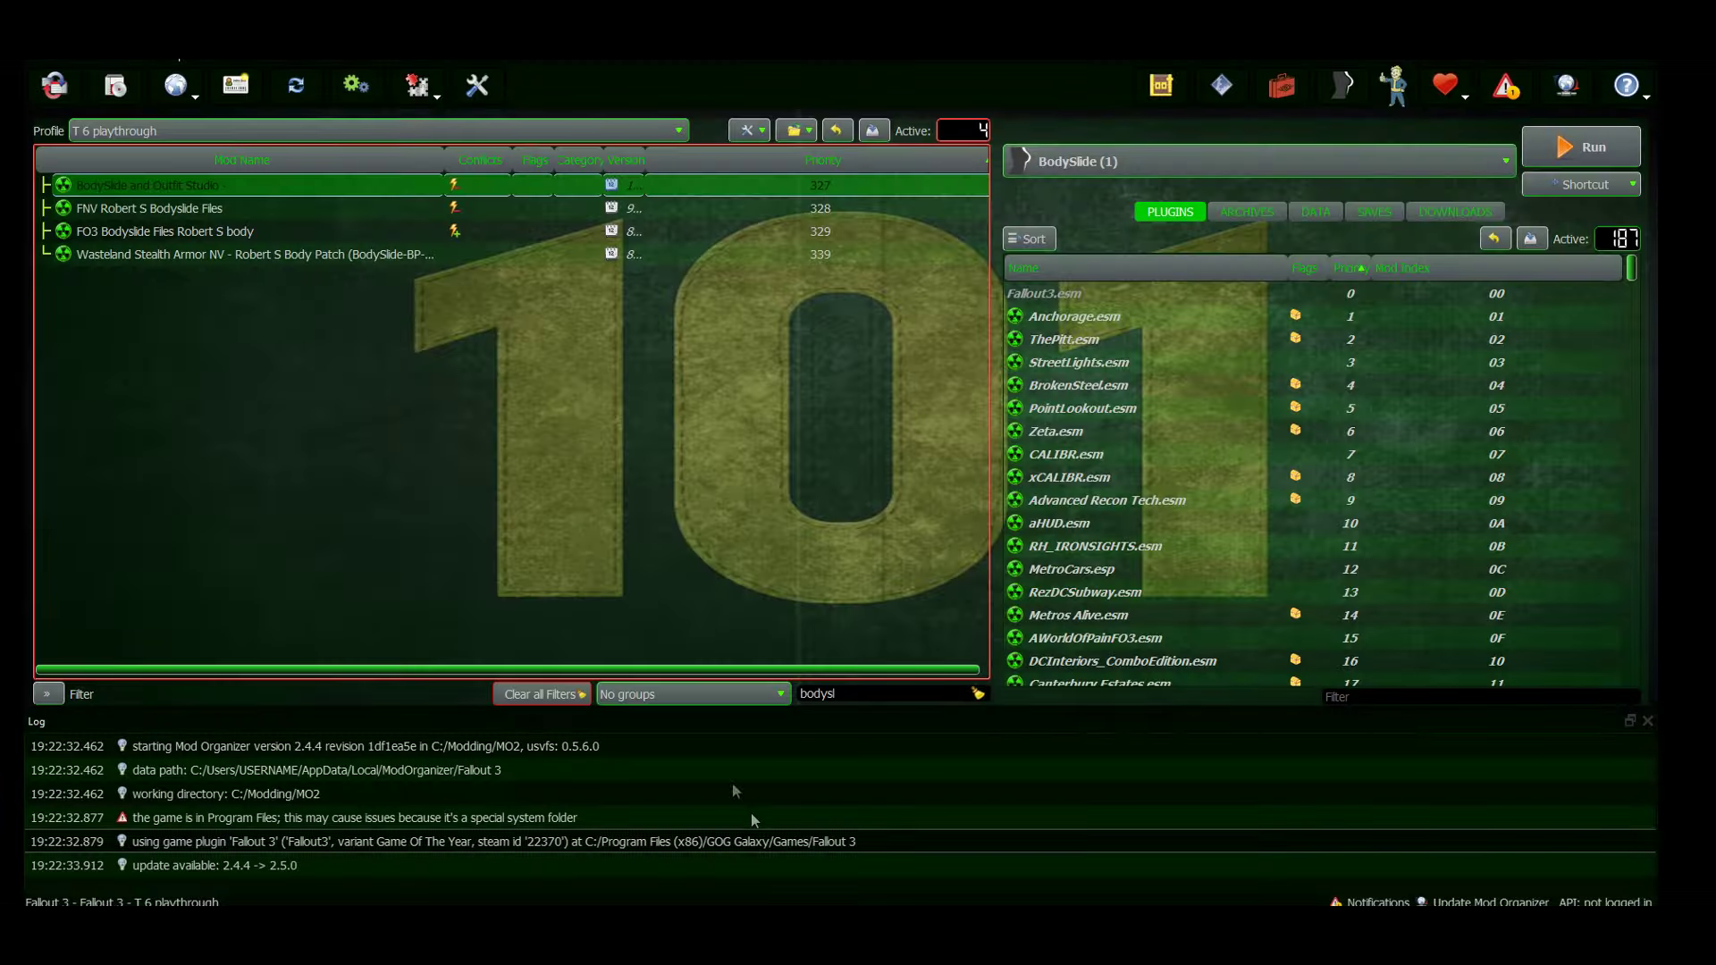
# Step: Relaunch BodySlide and choose 'Vanilla - Vault 34 Security Armor - vaultsecurity' as the outfit
pyautogui.click(1596, 149)
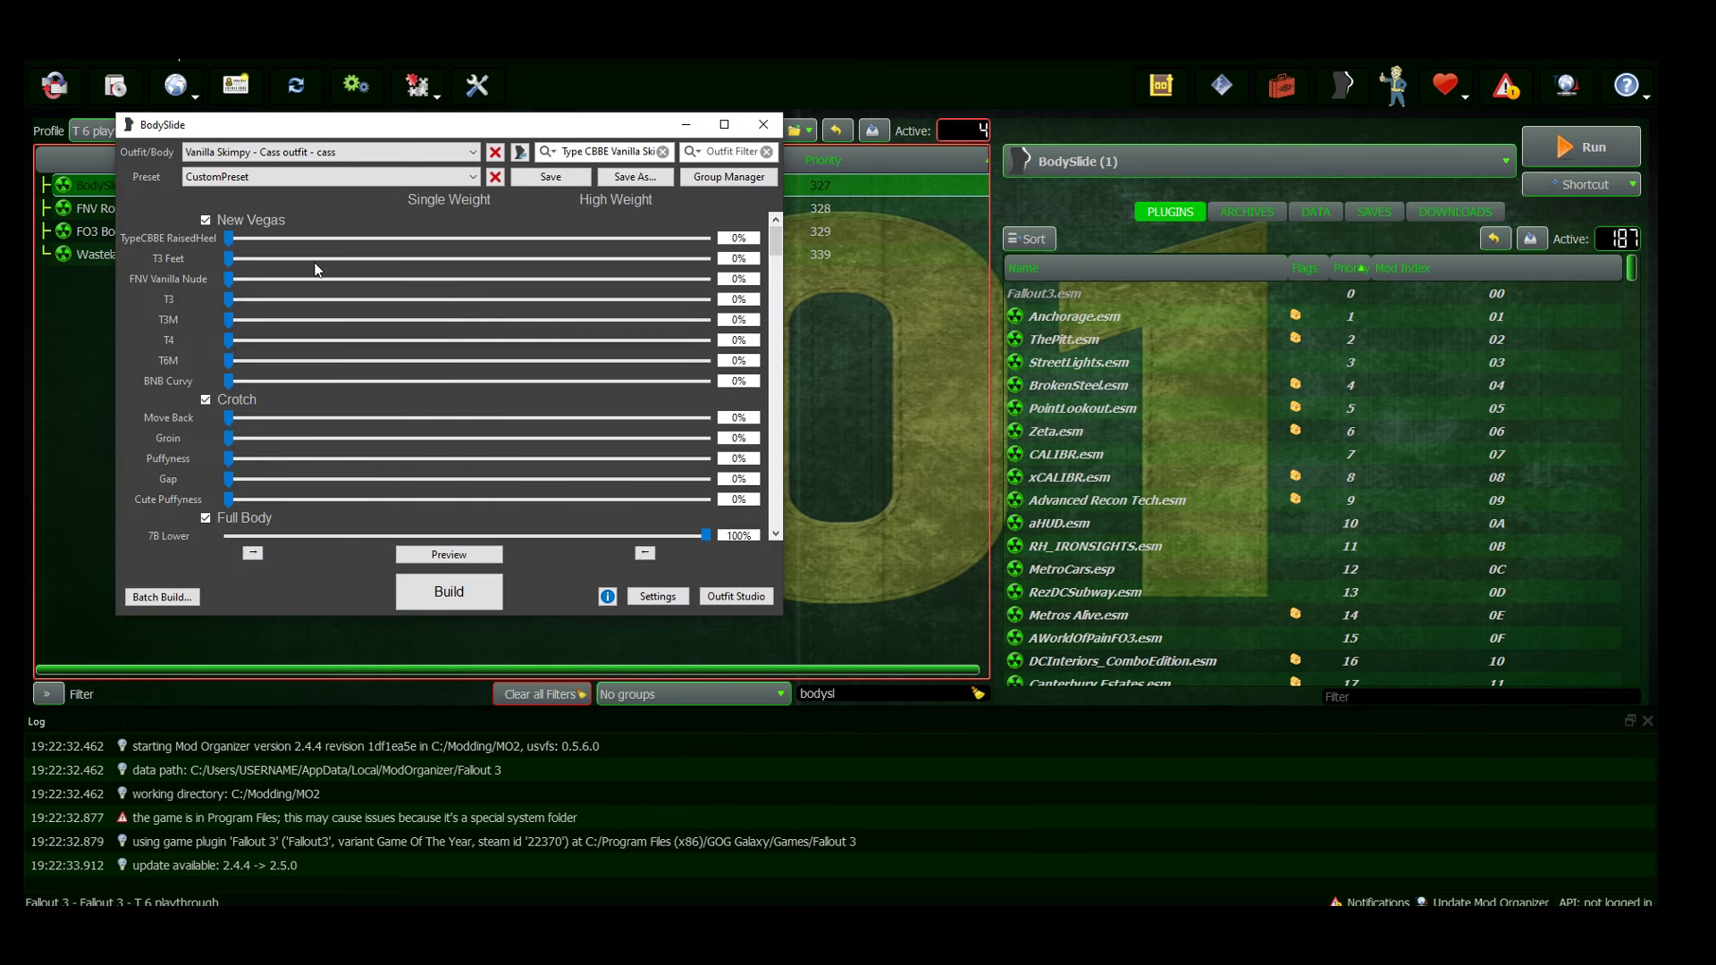
pyautogui.click(322, 161)
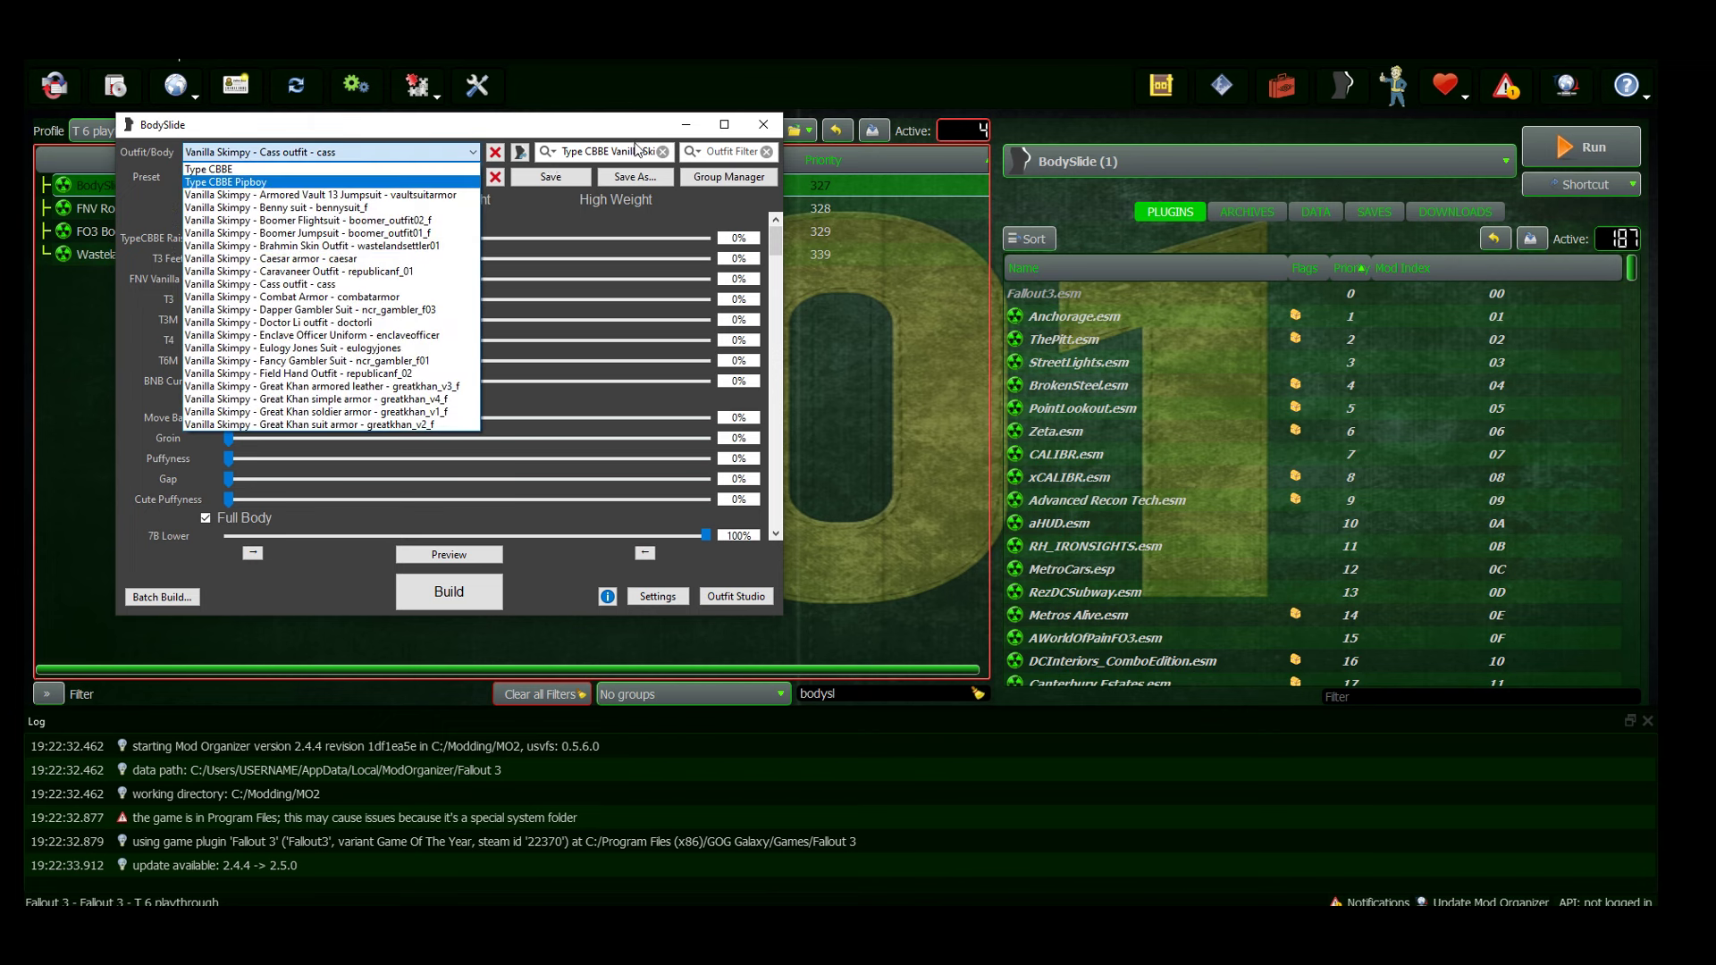
pyautogui.click(662, 152)
pyautogui.click(470, 151)
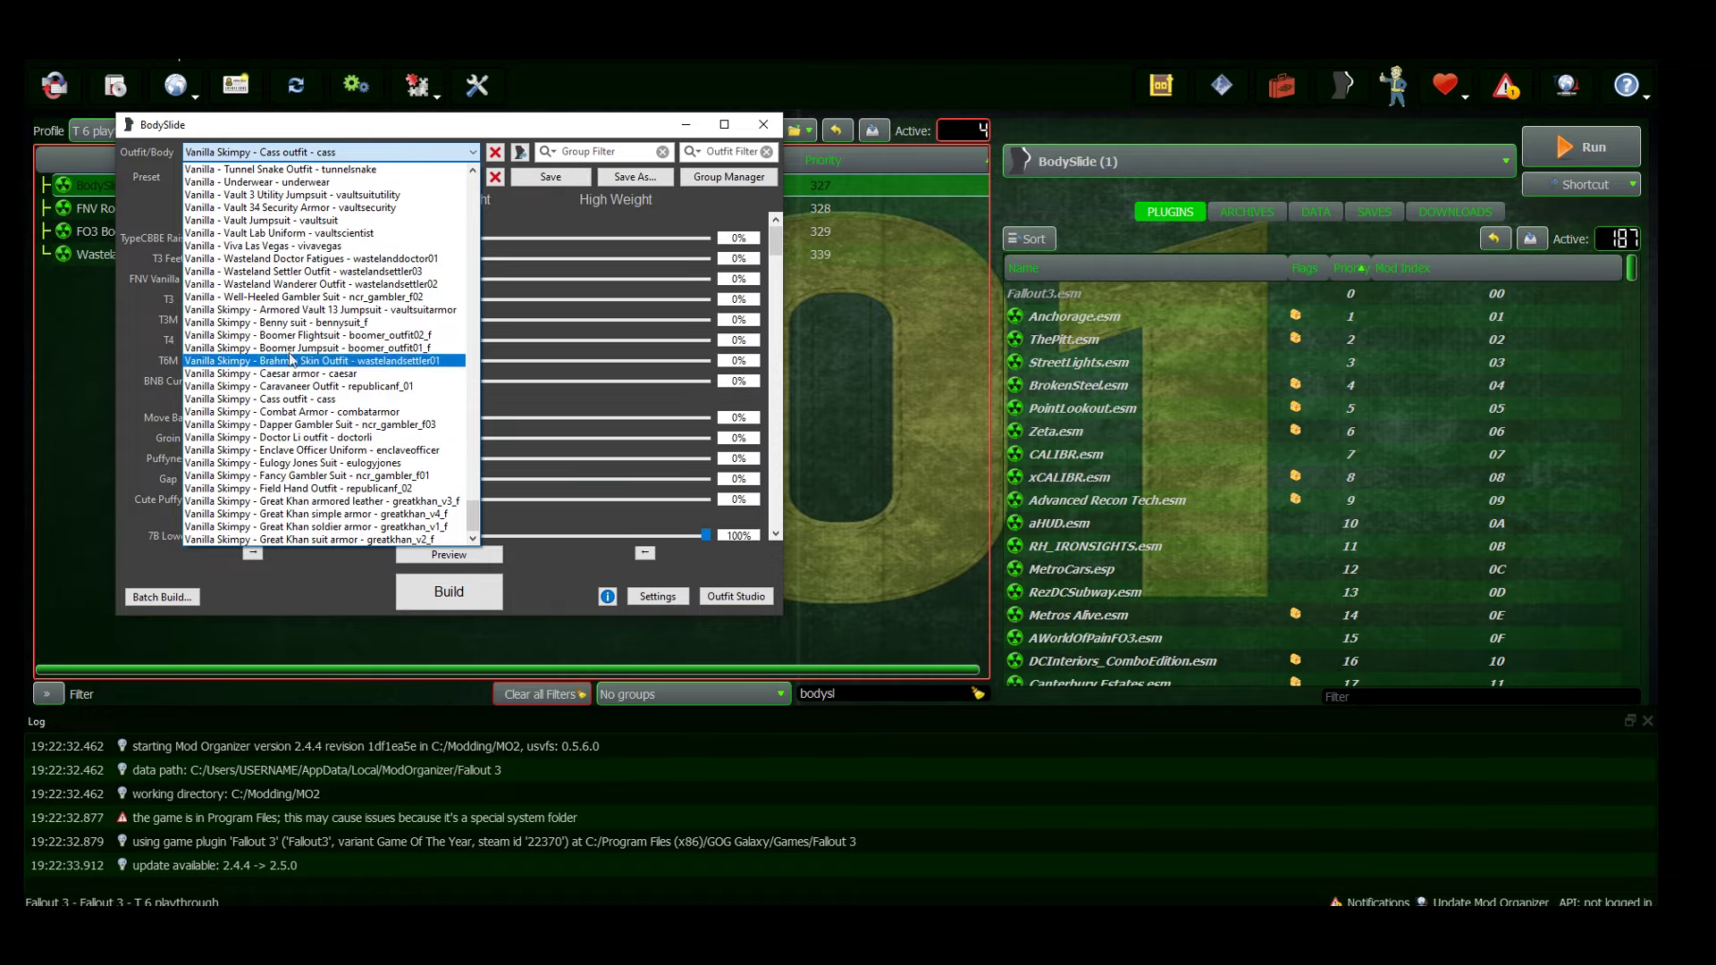
pyautogui.scroll(1, 285, 328)
pyautogui.scroll(1, 285, 326)
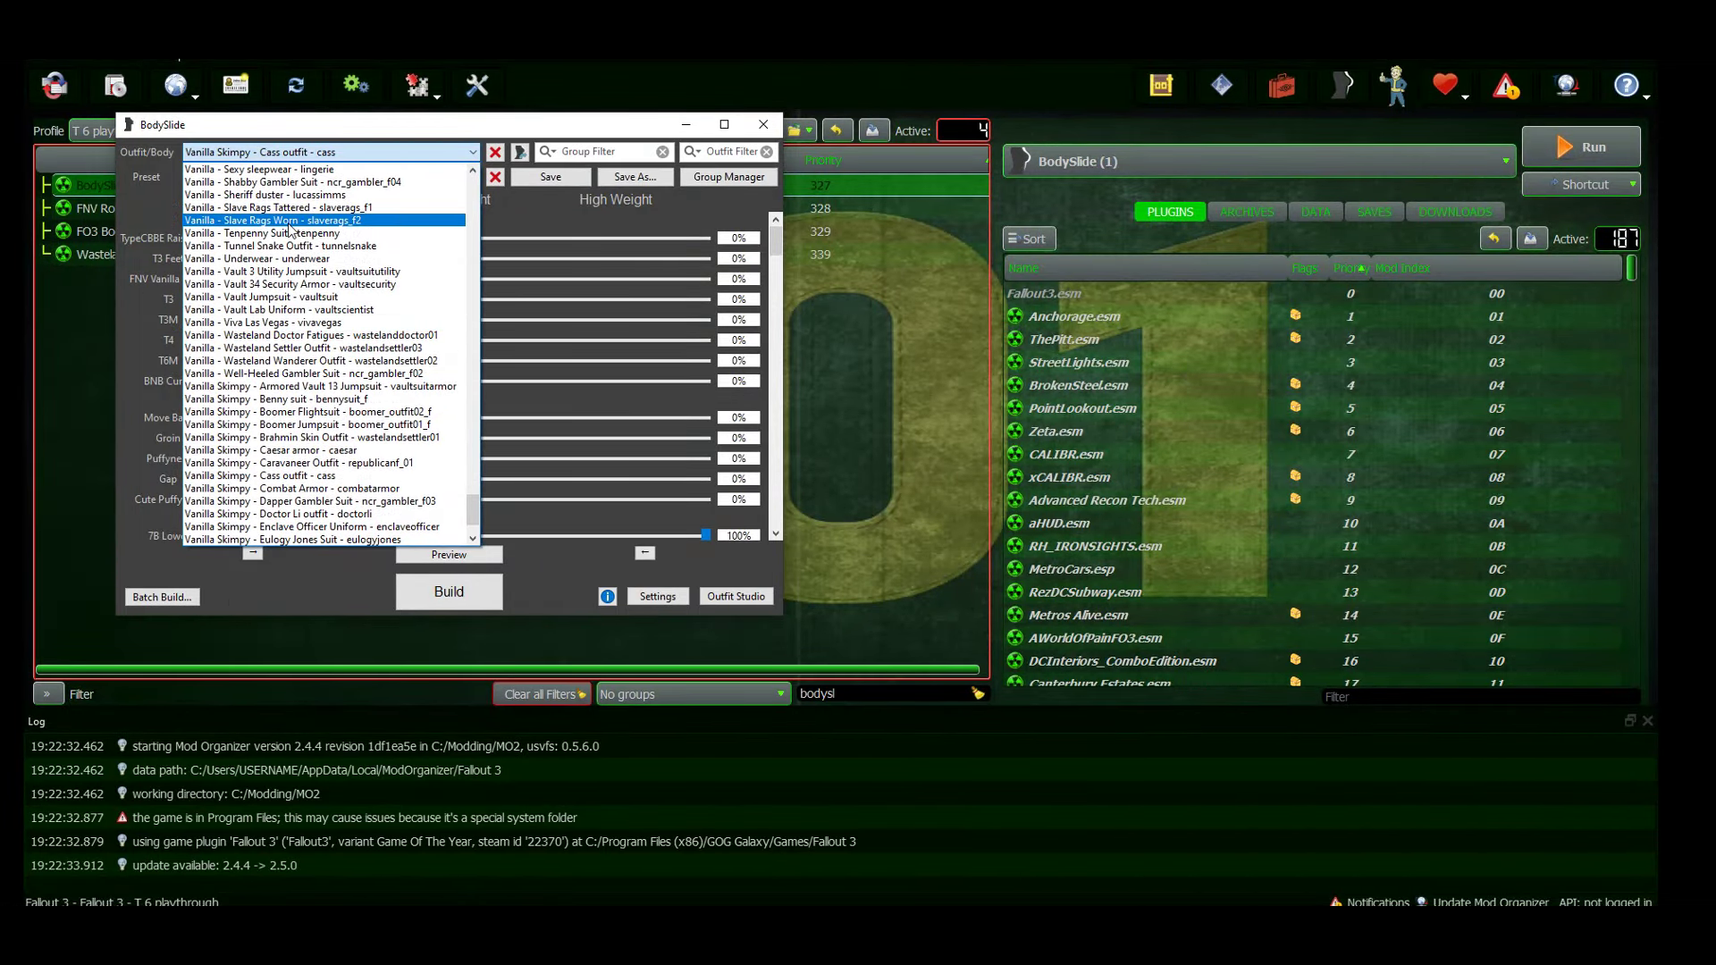
pyautogui.scroll(5, 284, 326)
pyautogui.scroll(3, 465, 486)
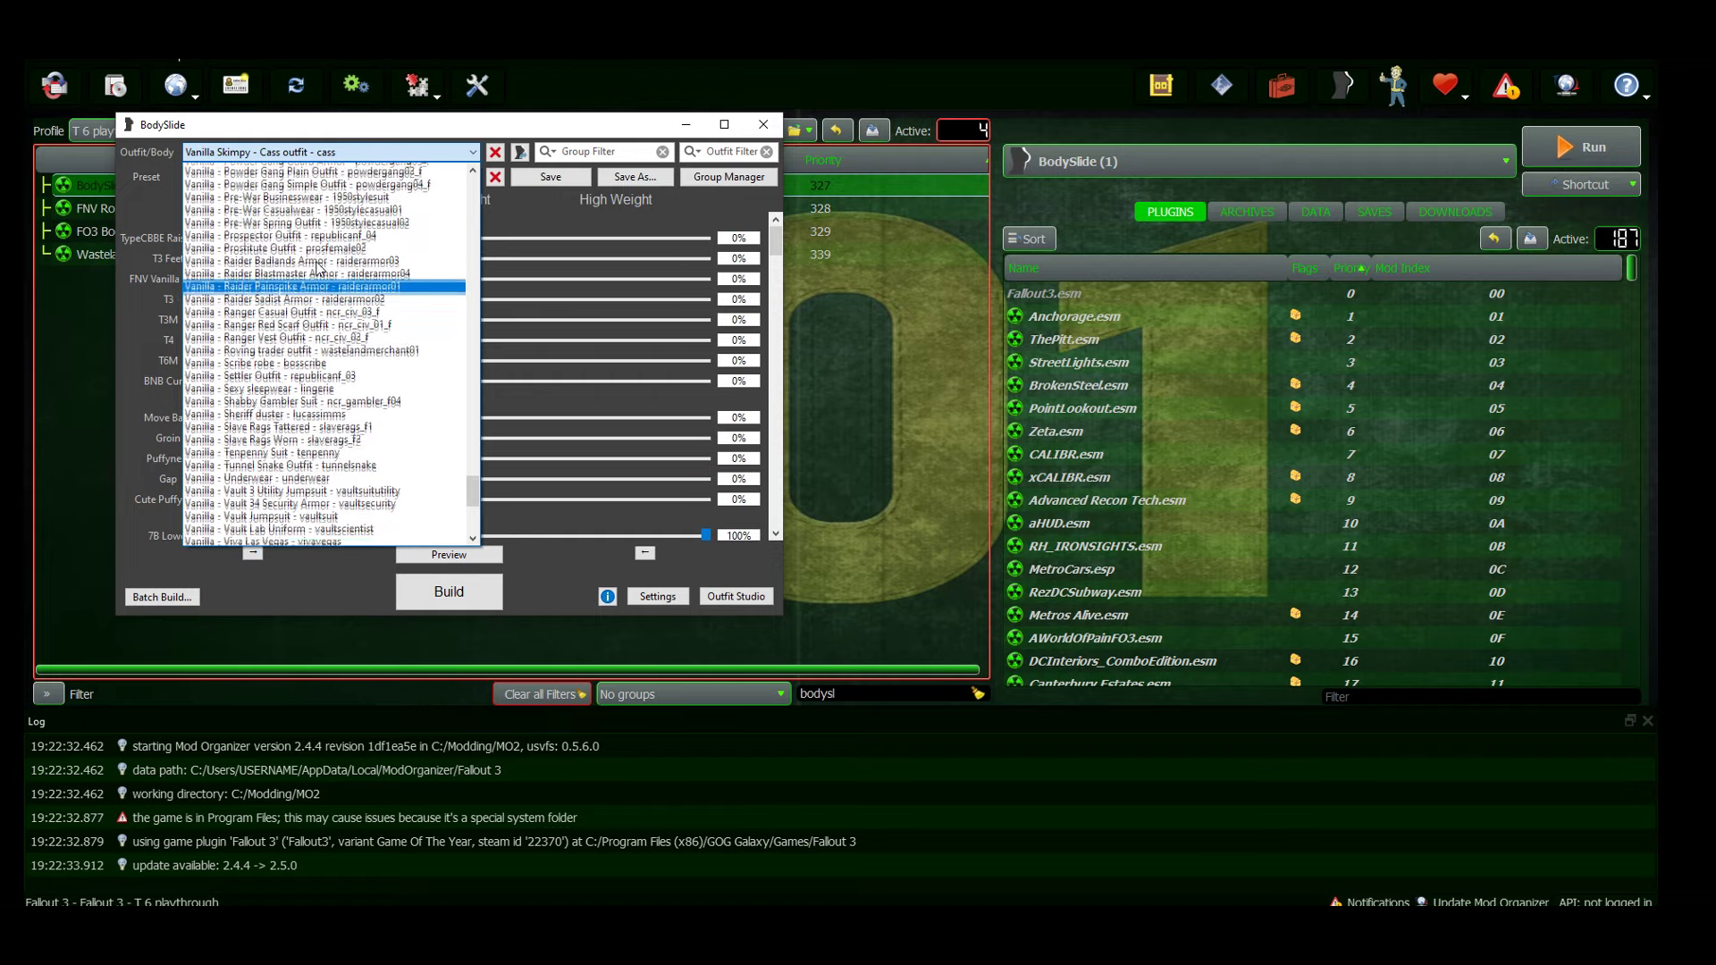
pyautogui.scroll(3, 466, 485)
pyautogui.scroll(2, 466, 485)
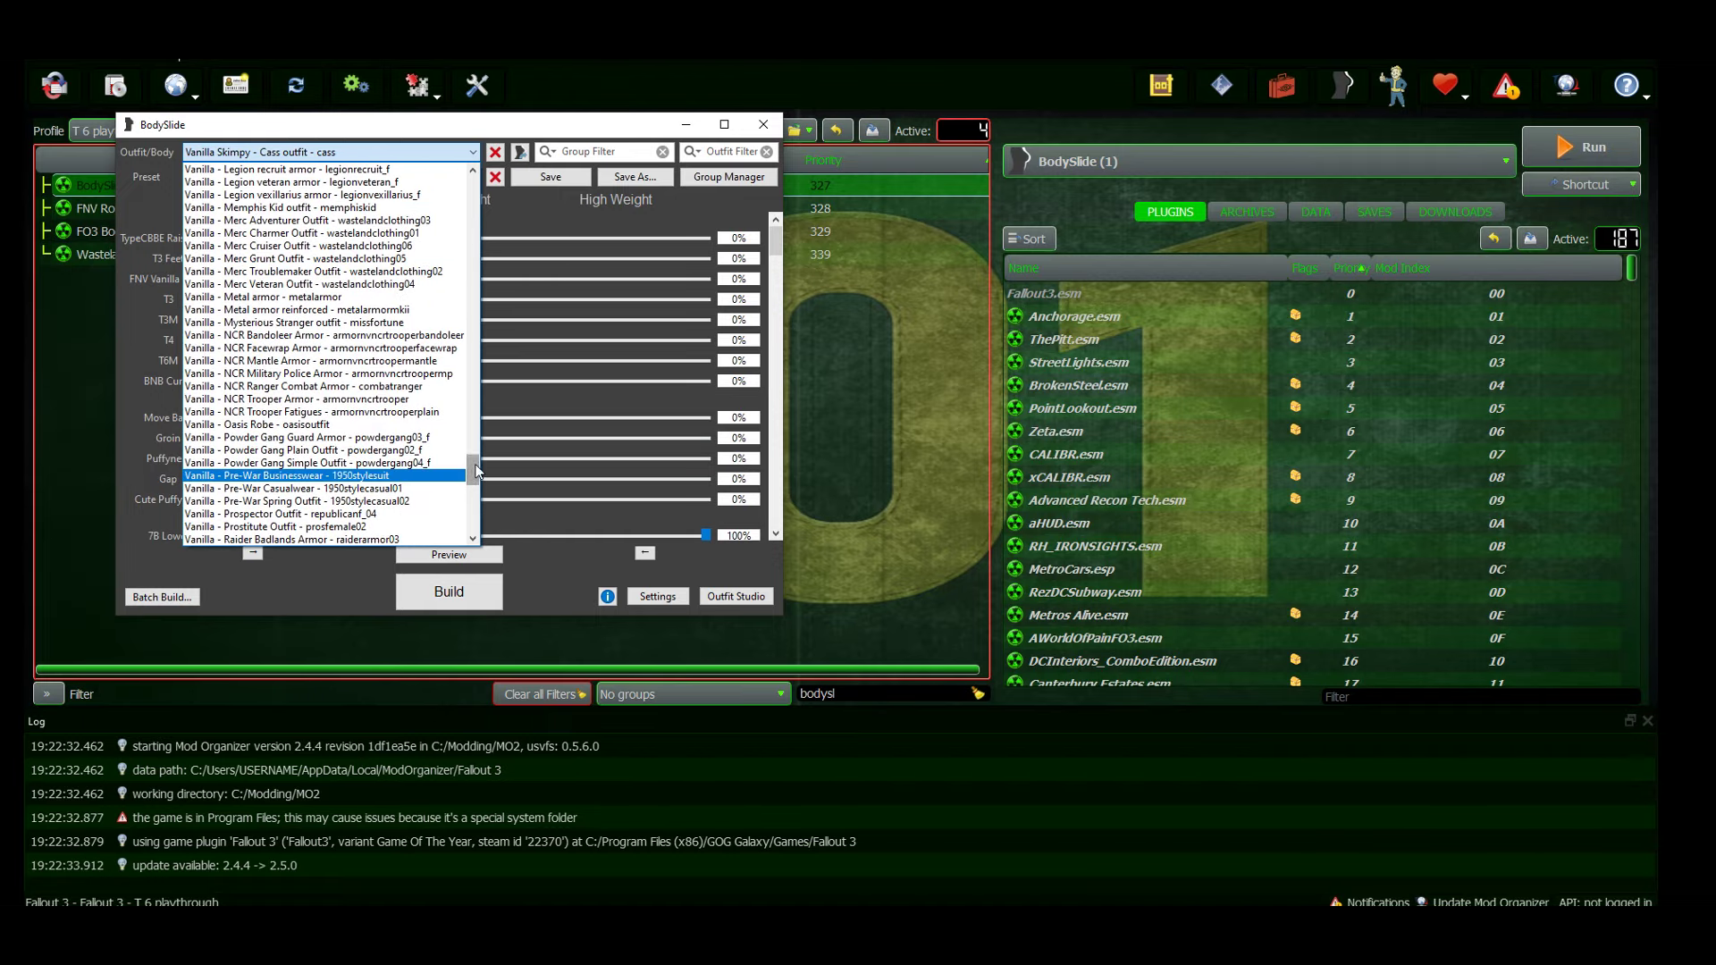
pyautogui.moveTo(476, 470)
pyautogui.mouseDown()
pyautogui.moveTo(462, 463)
pyautogui.moveTo(458, 510)
pyautogui.mouseUp()
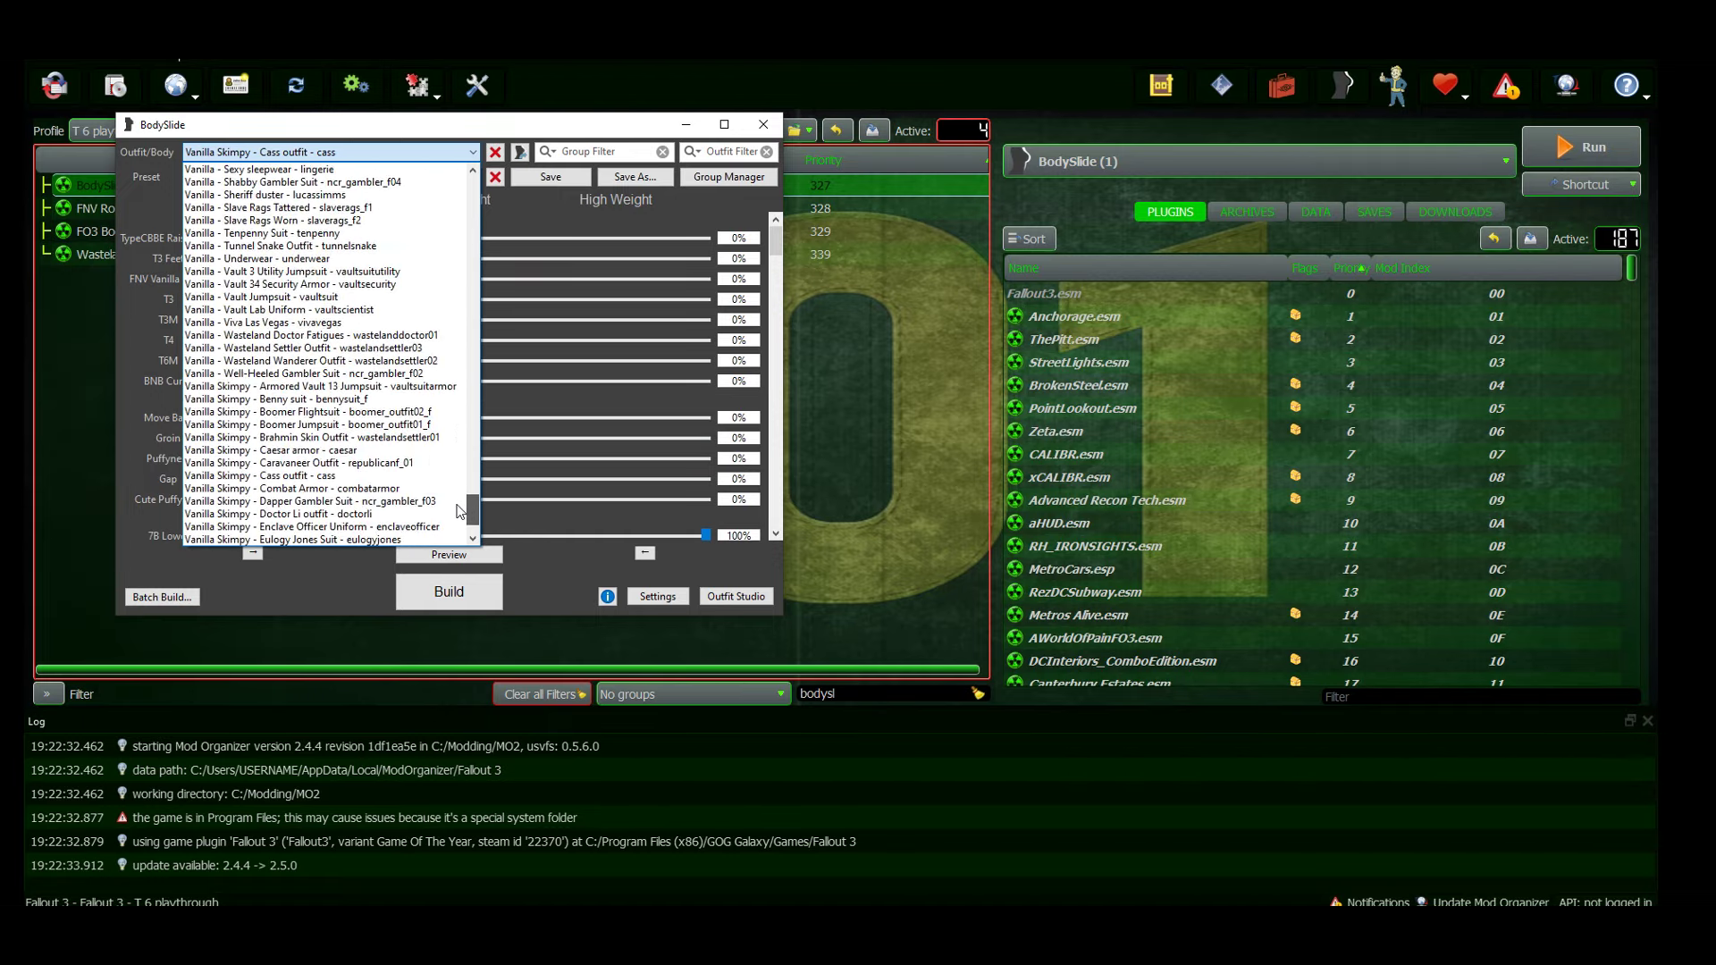
pyautogui.click(291, 284)
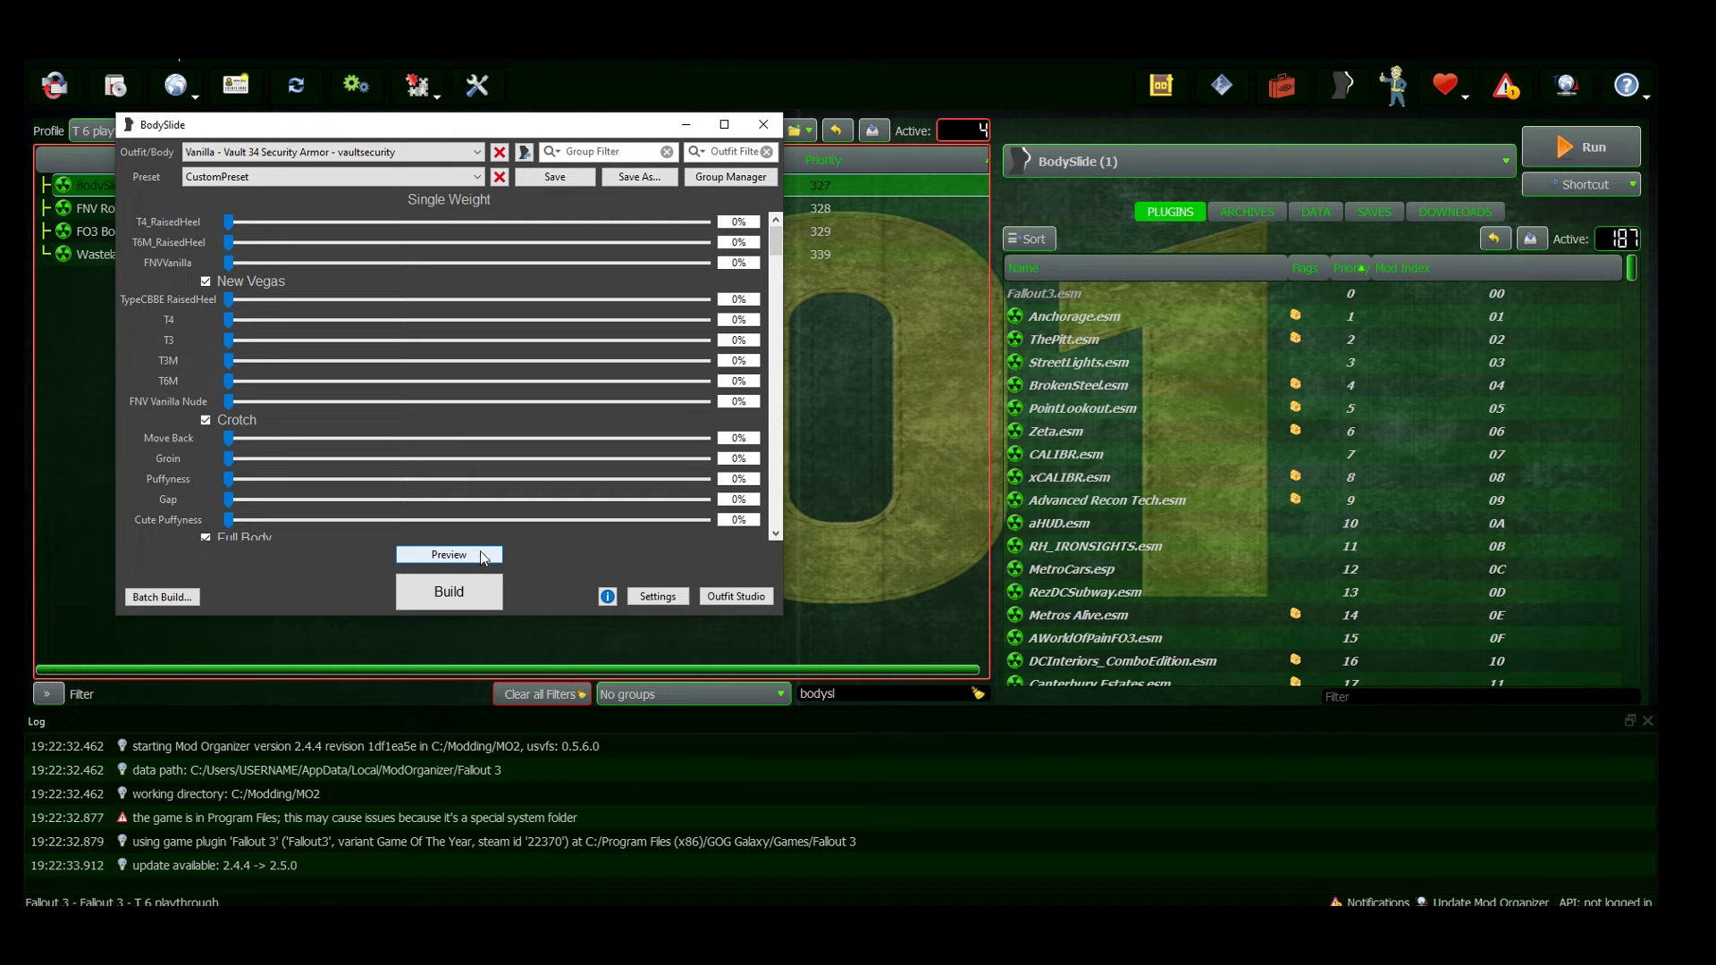
pyautogui.click(480, 555)
# Step: Rotate the preview model and set the Butt Apple slider to 100%
pyautogui.moveTo(882, 499); pyautogui.dragTo(1211, 426)
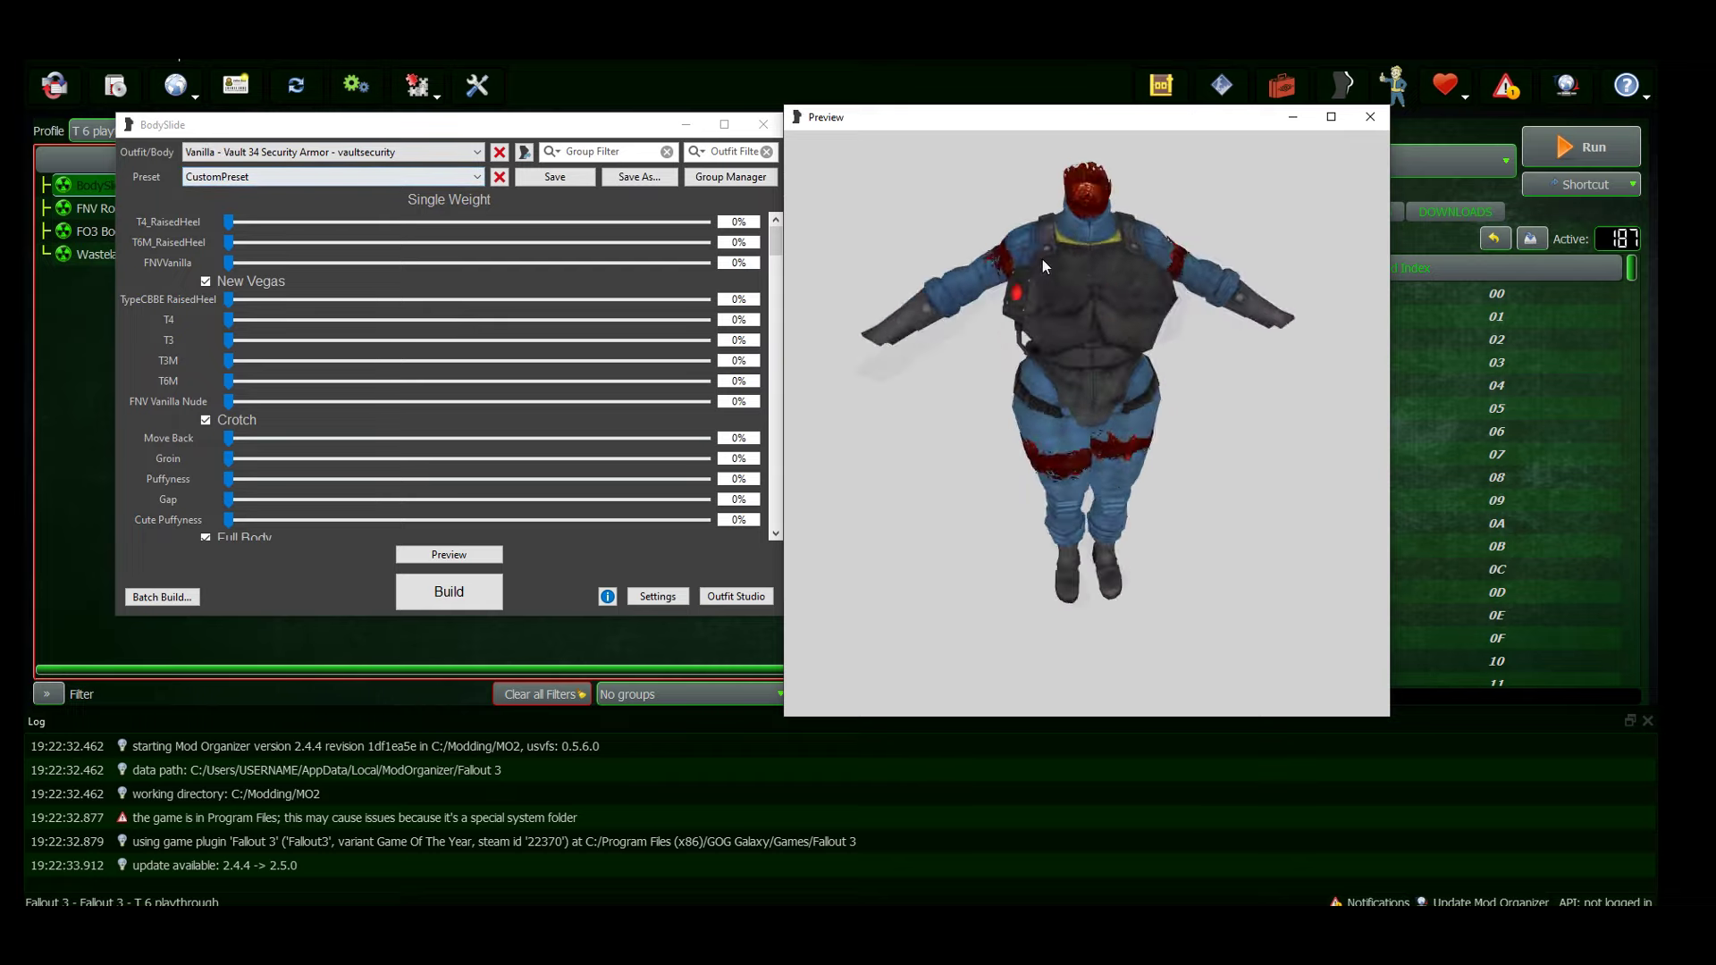
pyautogui.moveTo(1041, 259); pyautogui.dragTo(712, 428)
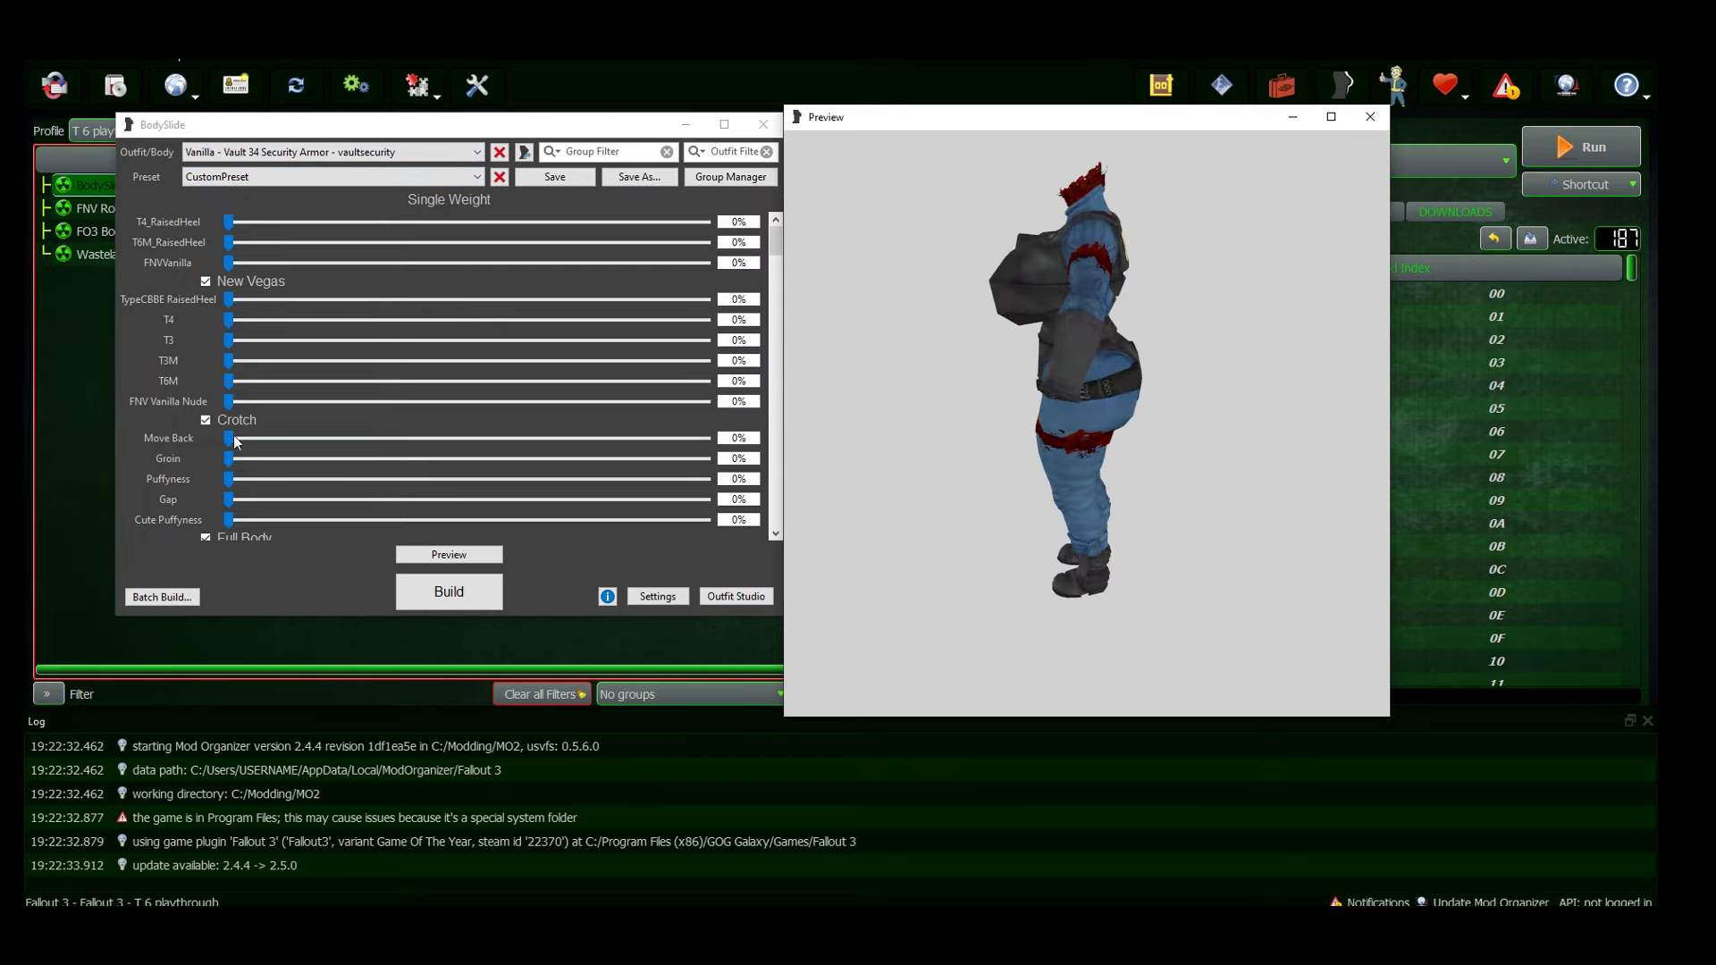
pyautogui.moveTo(231, 440); pyautogui.dragTo(521, 437)
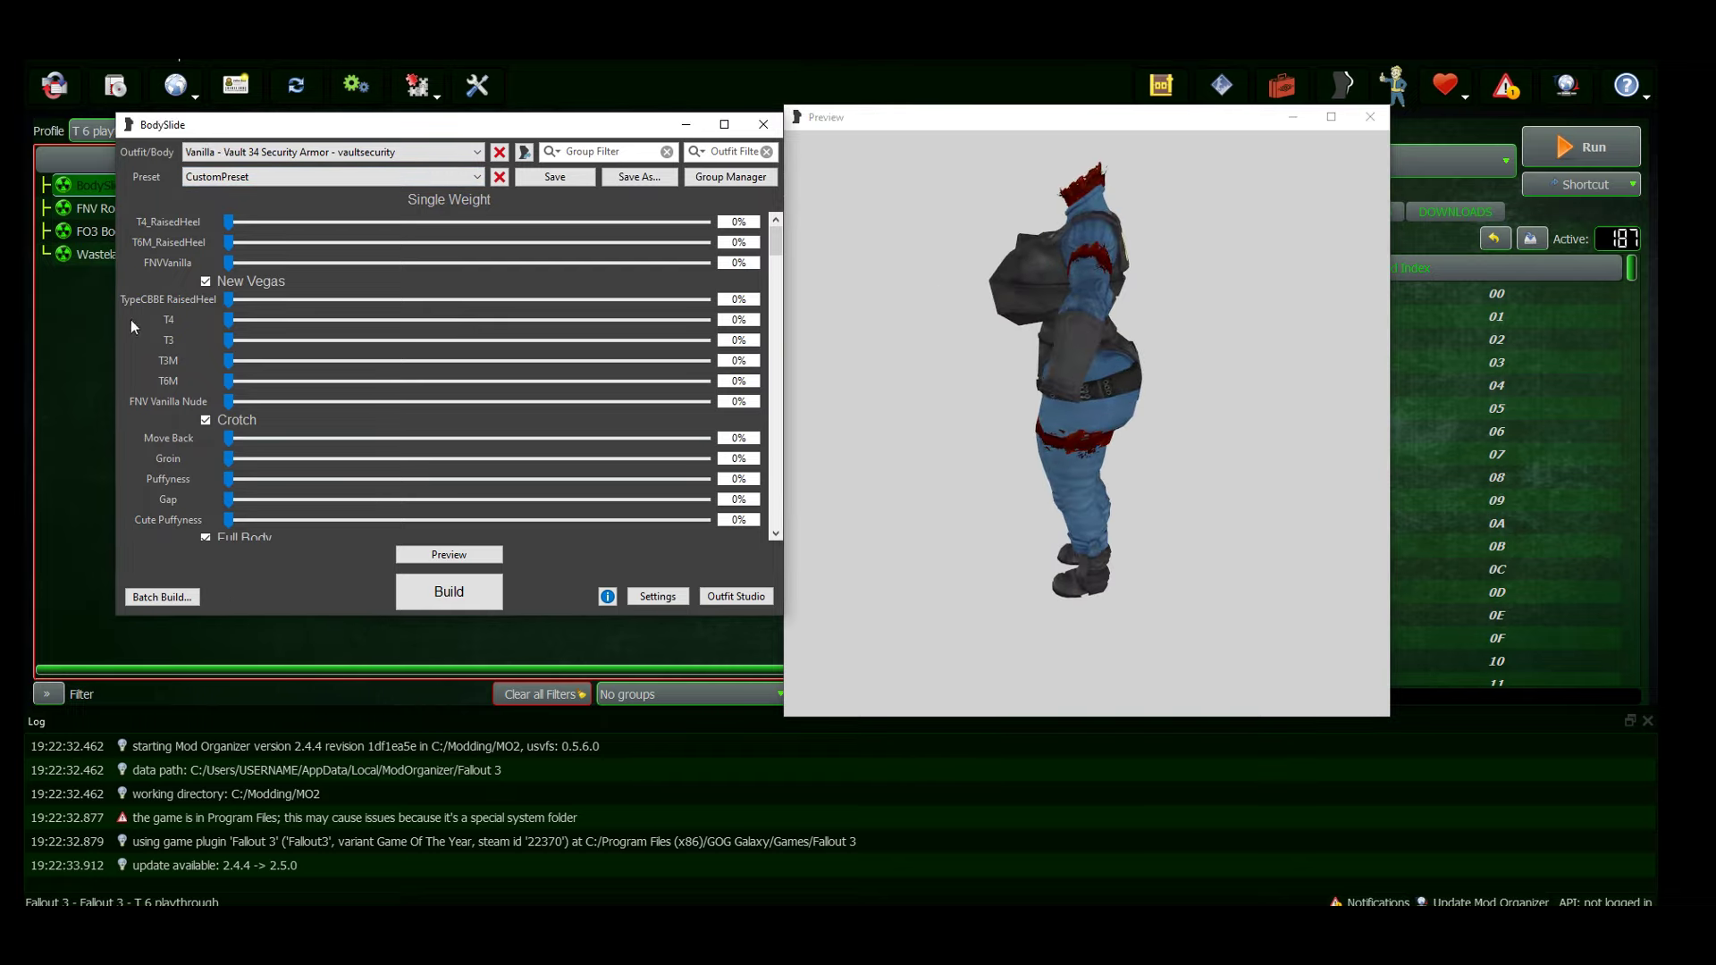
pyautogui.scroll(-2, 131, 320)
pyautogui.scroll(-3, 133, 319)
pyautogui.scroll(-3, 182, 341)
pyautogui.scroll(-3, 203, 326)
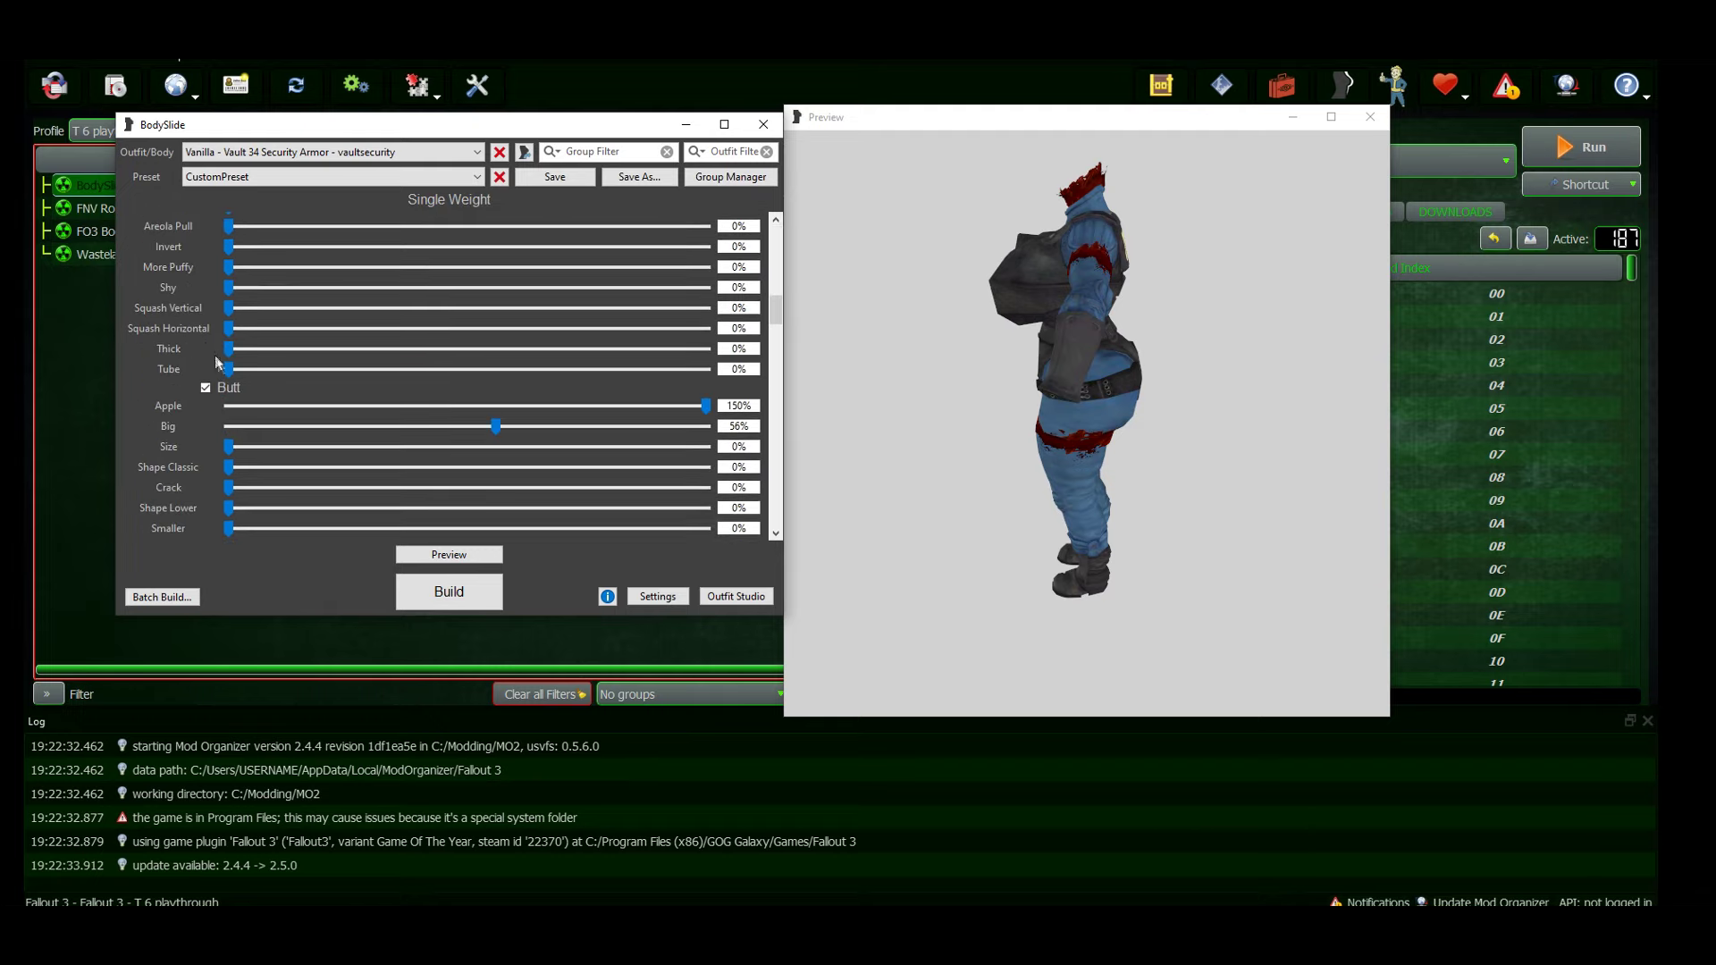
pyautogui.moveTo(705, 408); pyautogui.dragTo(775, 443)
pyautogui.scroll(-3, 168, 396)
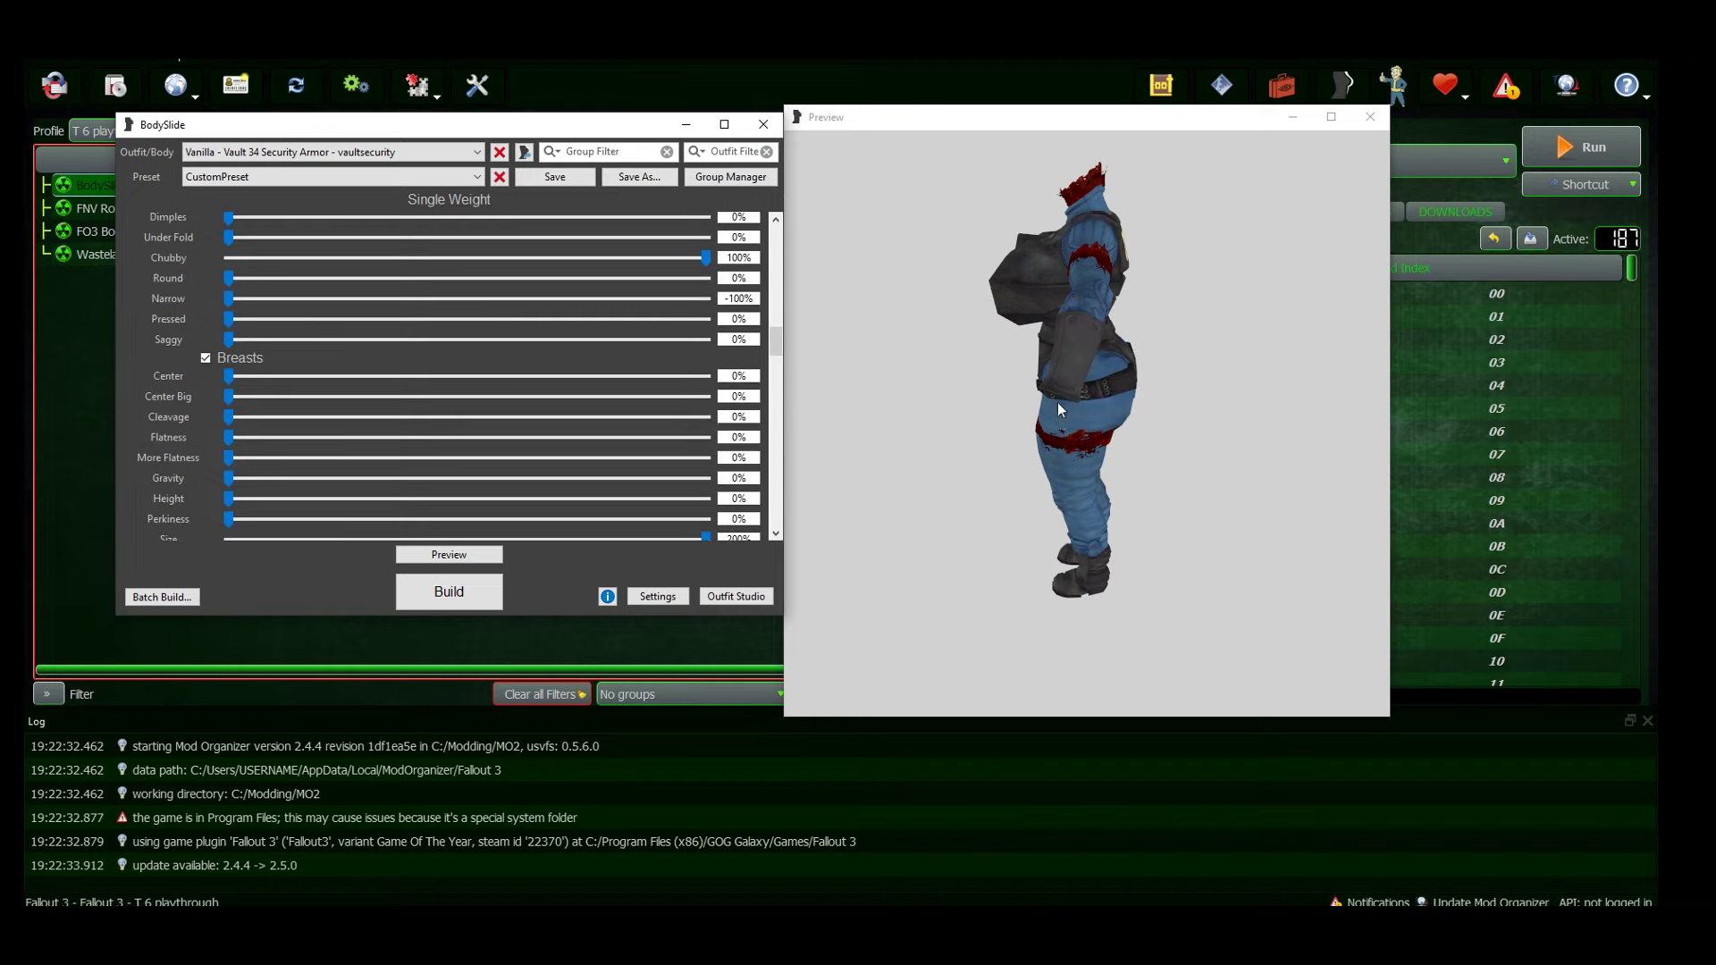
# Step: Raise Butt Big to 100% and increase Butt Size, checking the model's front and side
pyautogui.moveTo(1057, 403)
pyautogui.mouseDown()
pyautogui.moveTo(940, 412)
pyautogui.moveTo(929, 363)
pyautogui.mouseUp()
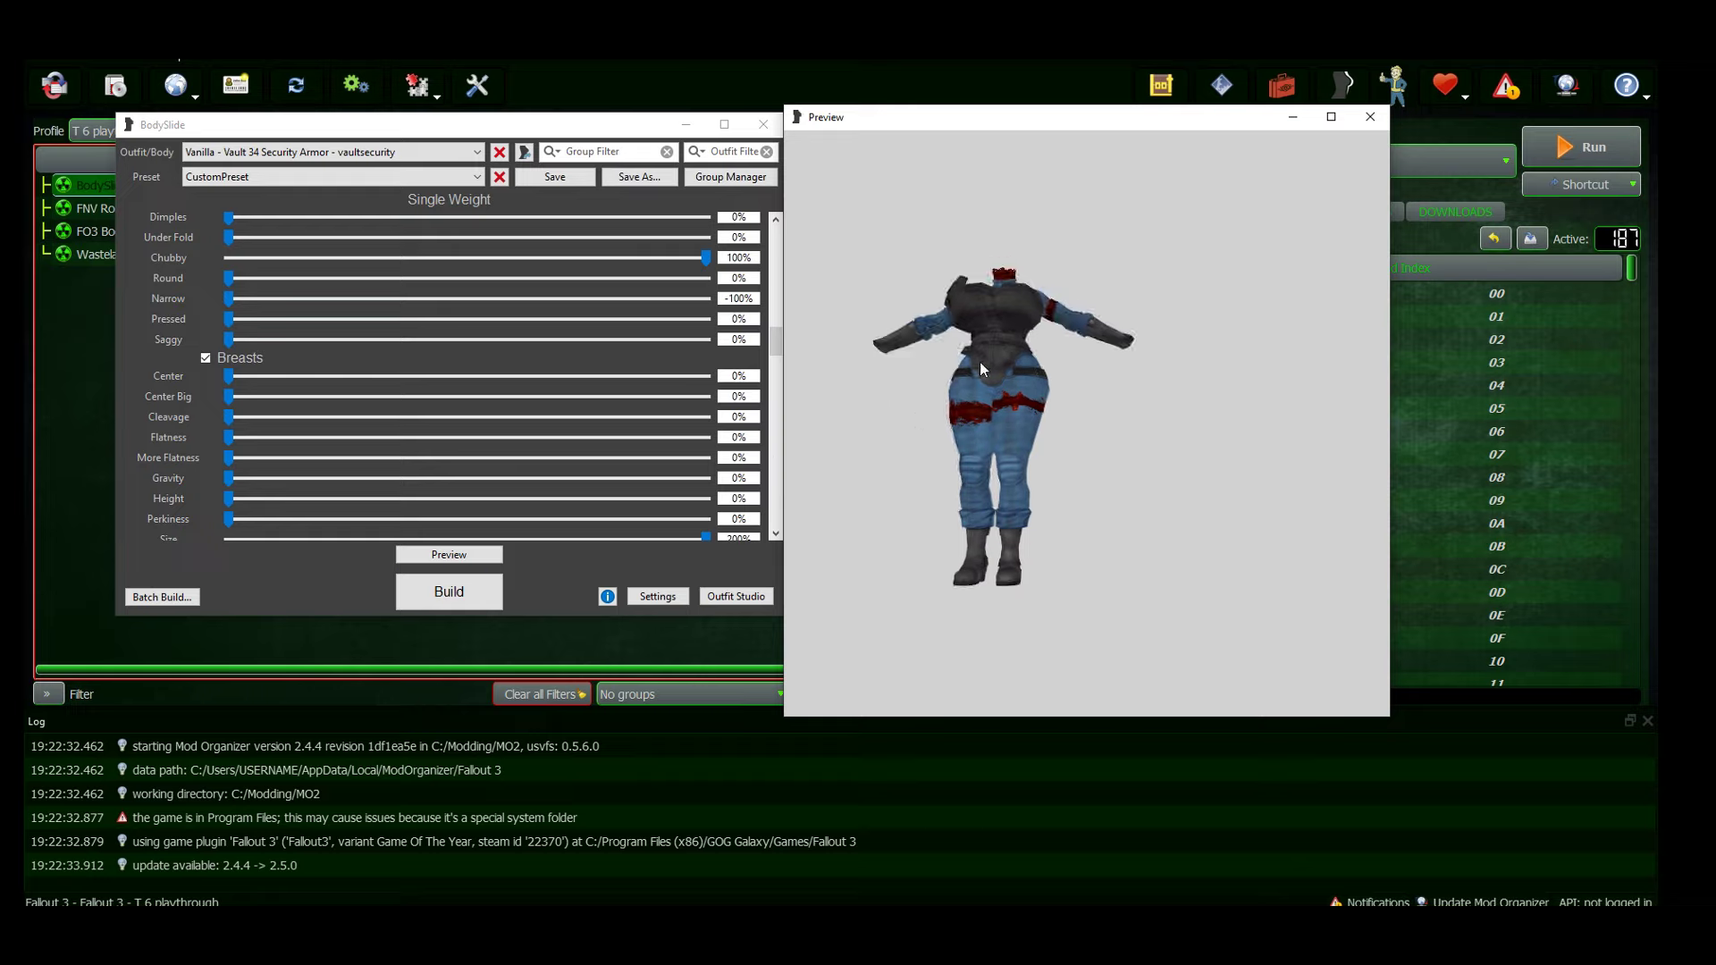
pyautogui.moveTo(979, 363); pyautogui.dragTo(991, 424)
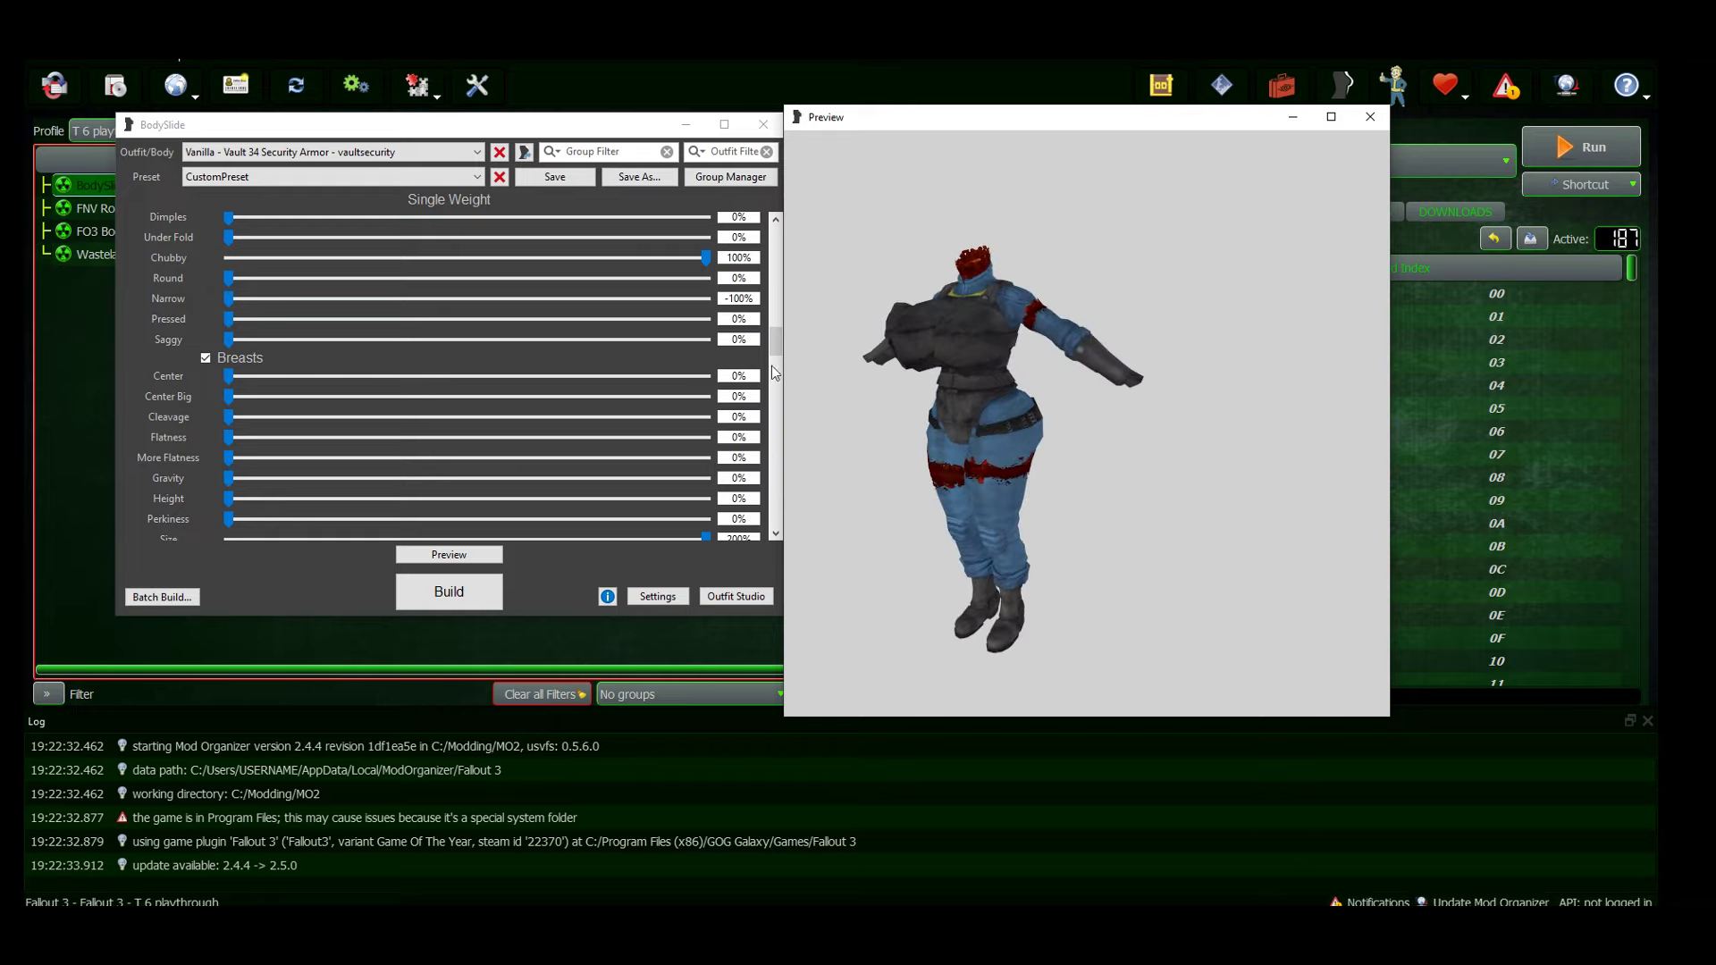
pyautogui.click(183, 312)
pyautogui.scroll(-5, 173, 313)
pyautogui.scroll(-5, 172, 312)
pyautogui.scroll(-5, 174, 305)
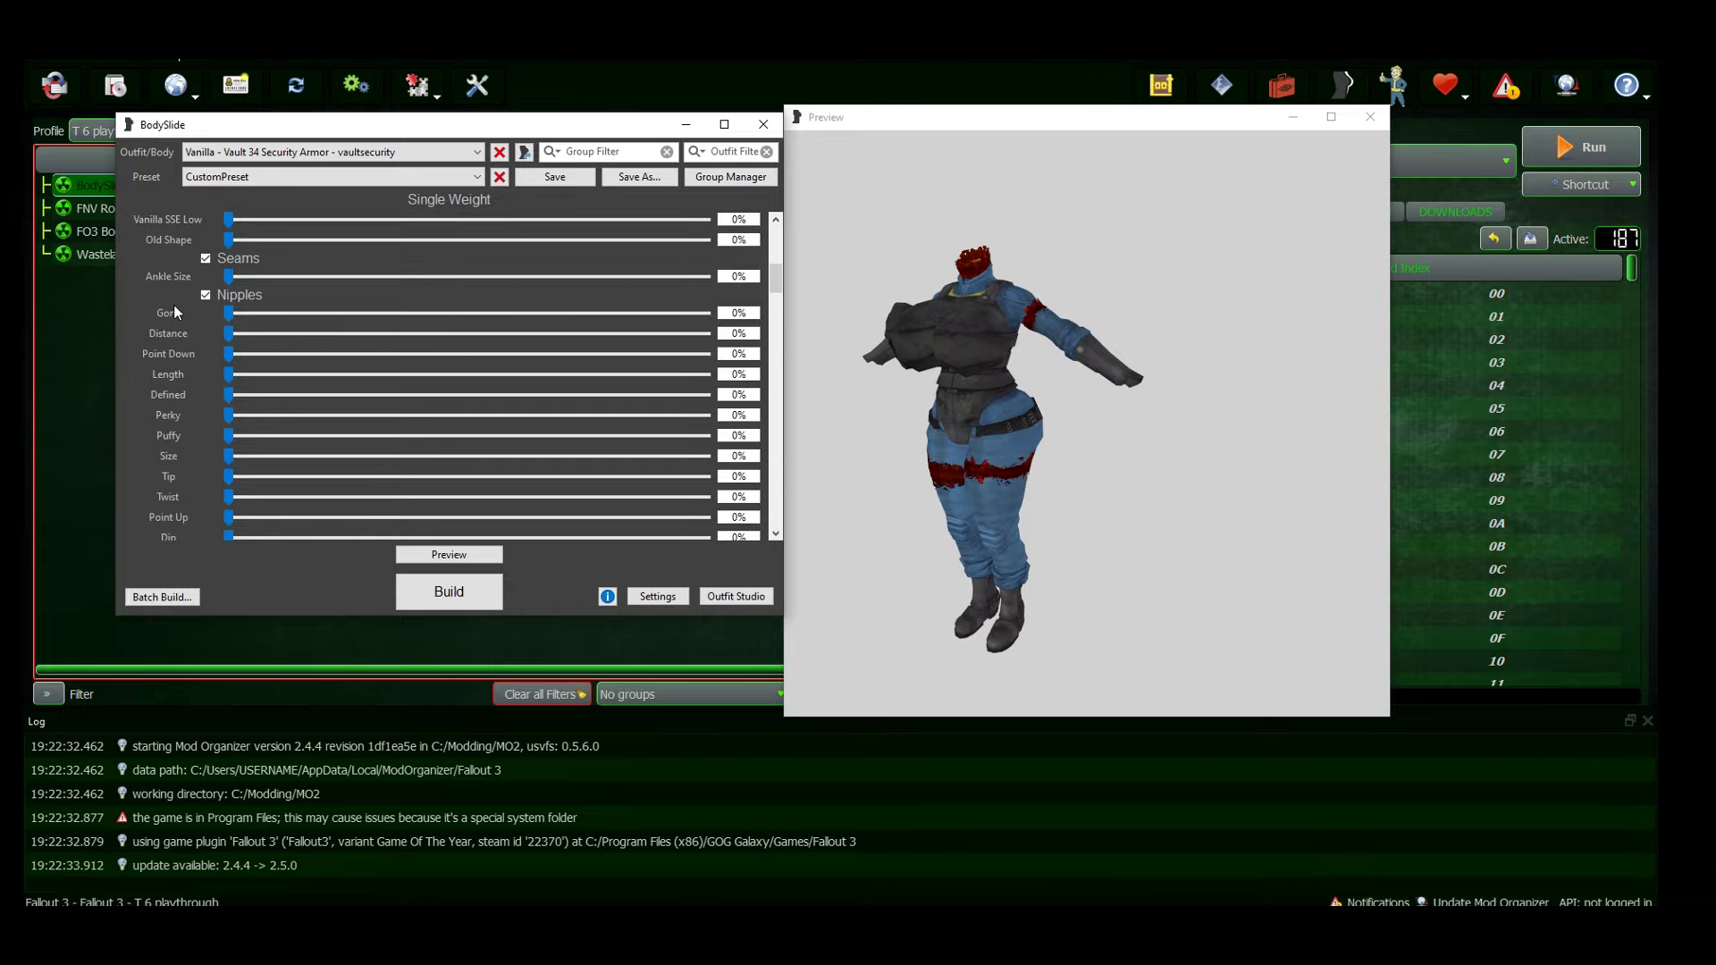
pyautogui.scroll(3, 169, 324)
pyautogui.scroll(3, 170, 332)
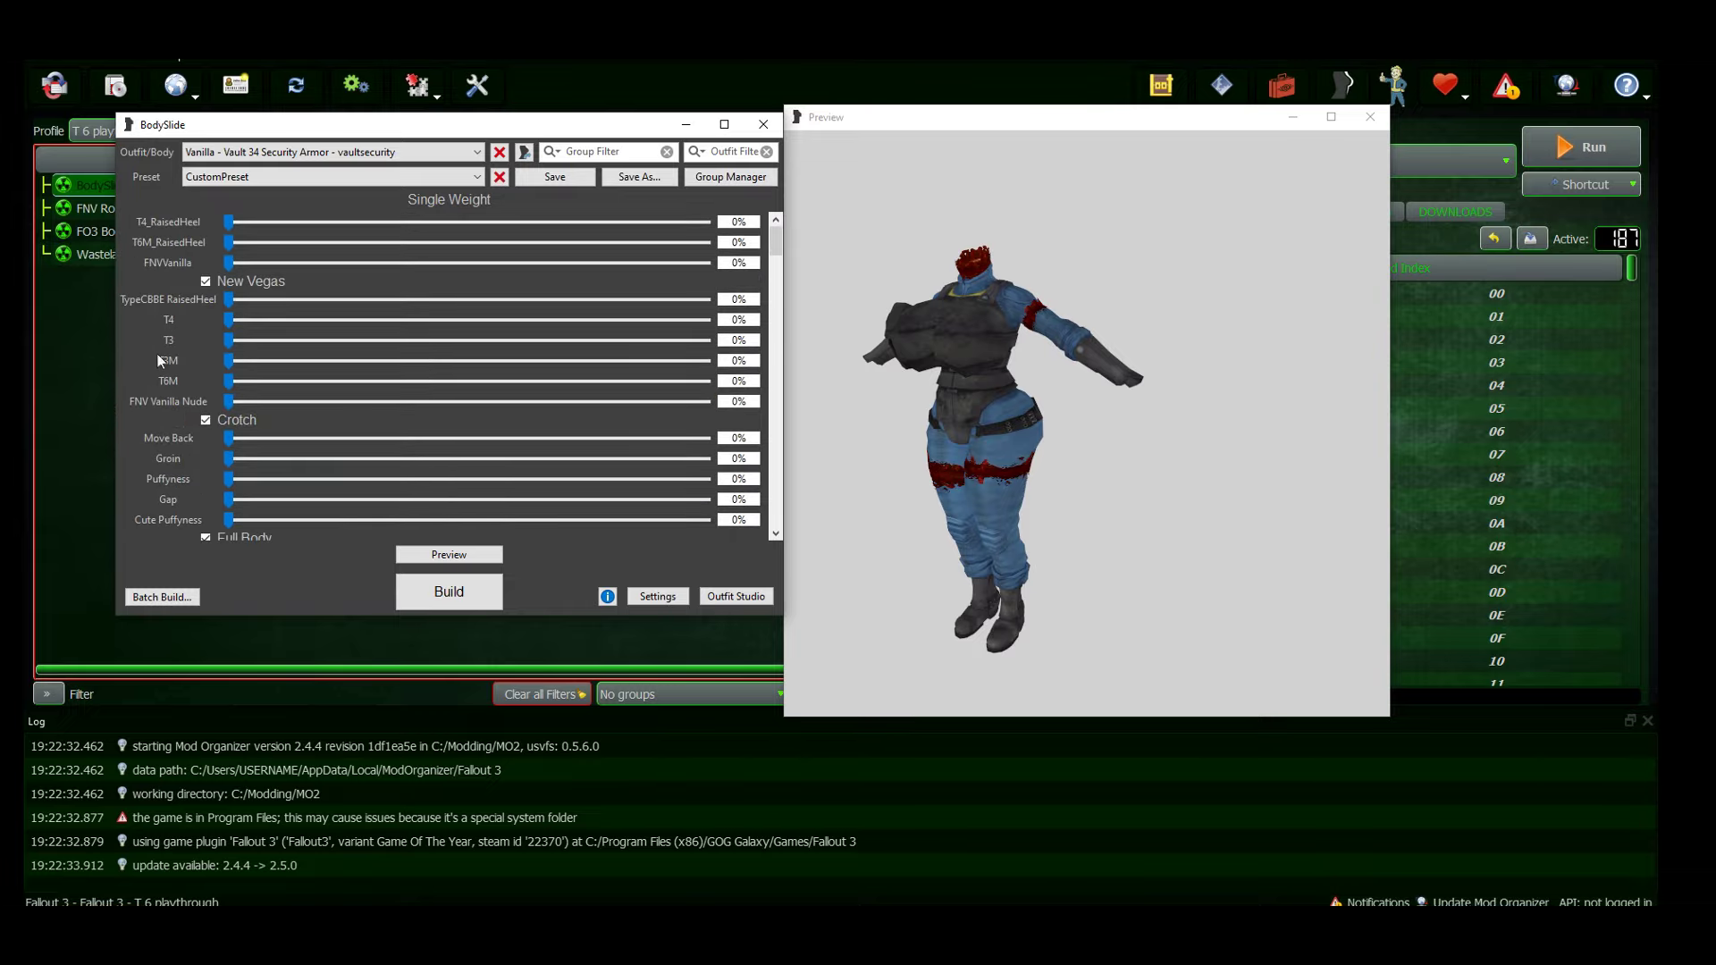
pyautogui.scroll(-3, 162, 355)
pyautogui.scroll(-3, 172, 355)
pyautogui.scroll(-3, 172, 354)
pyautogui.scroll(-3, 173, 356)
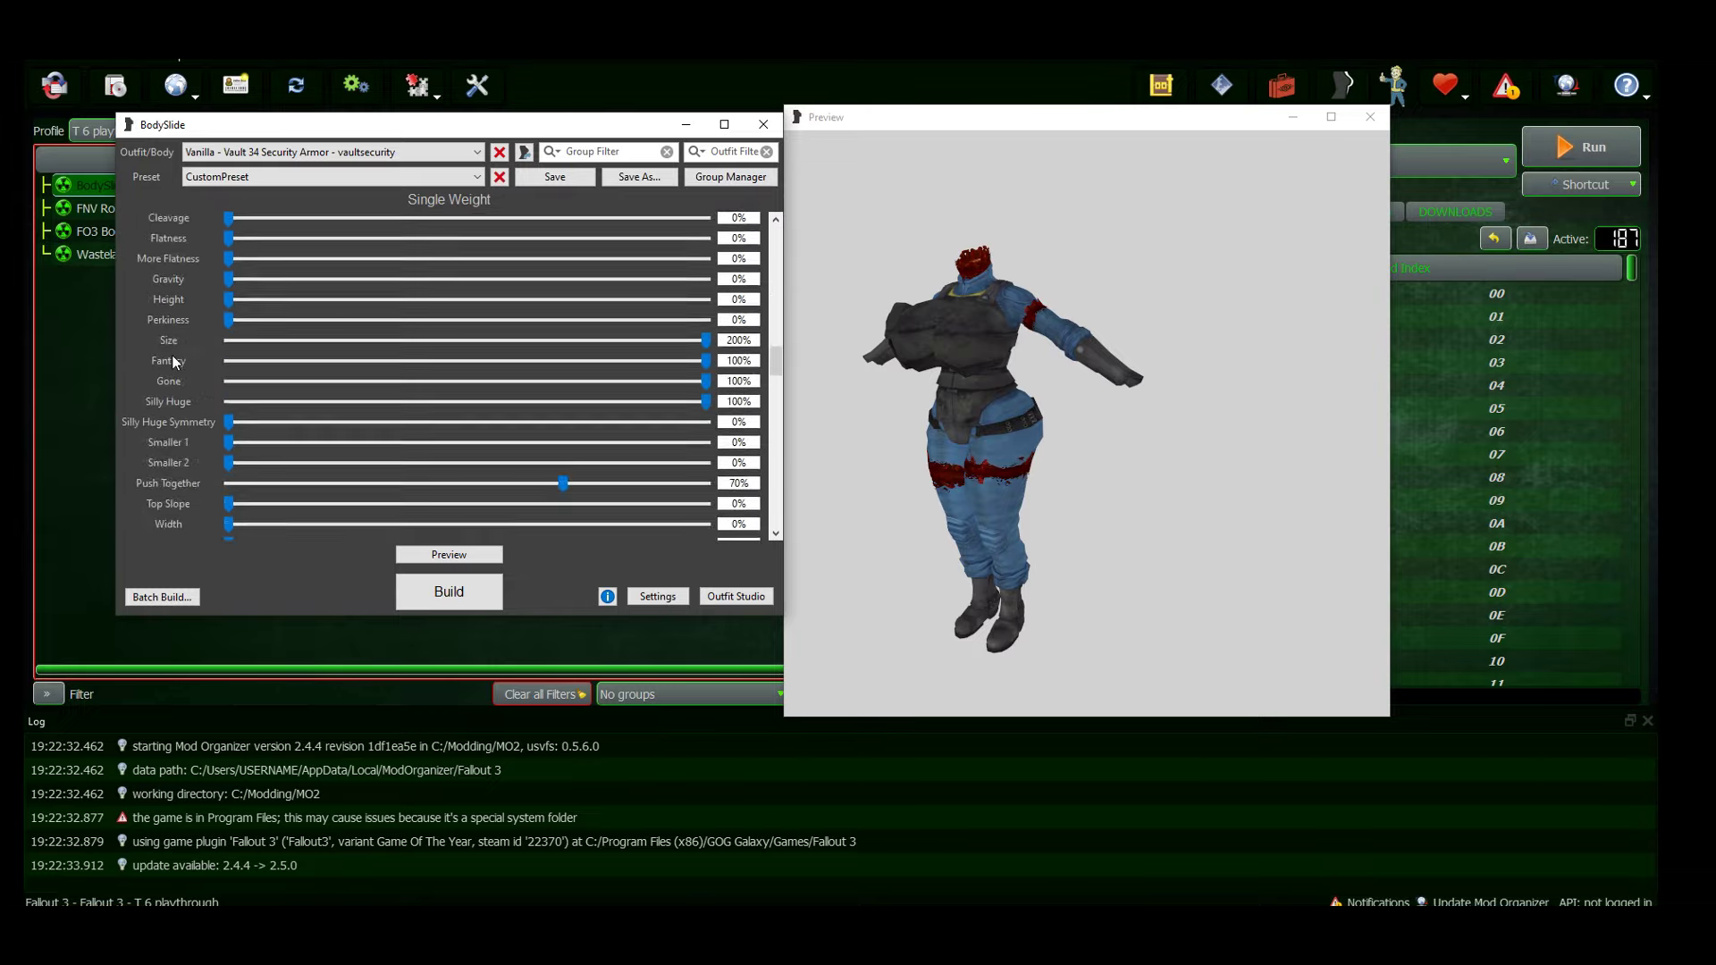
pyautogui.scroll(-3, 173, 355)
pyautogui.scroll(-3, 172, 356)
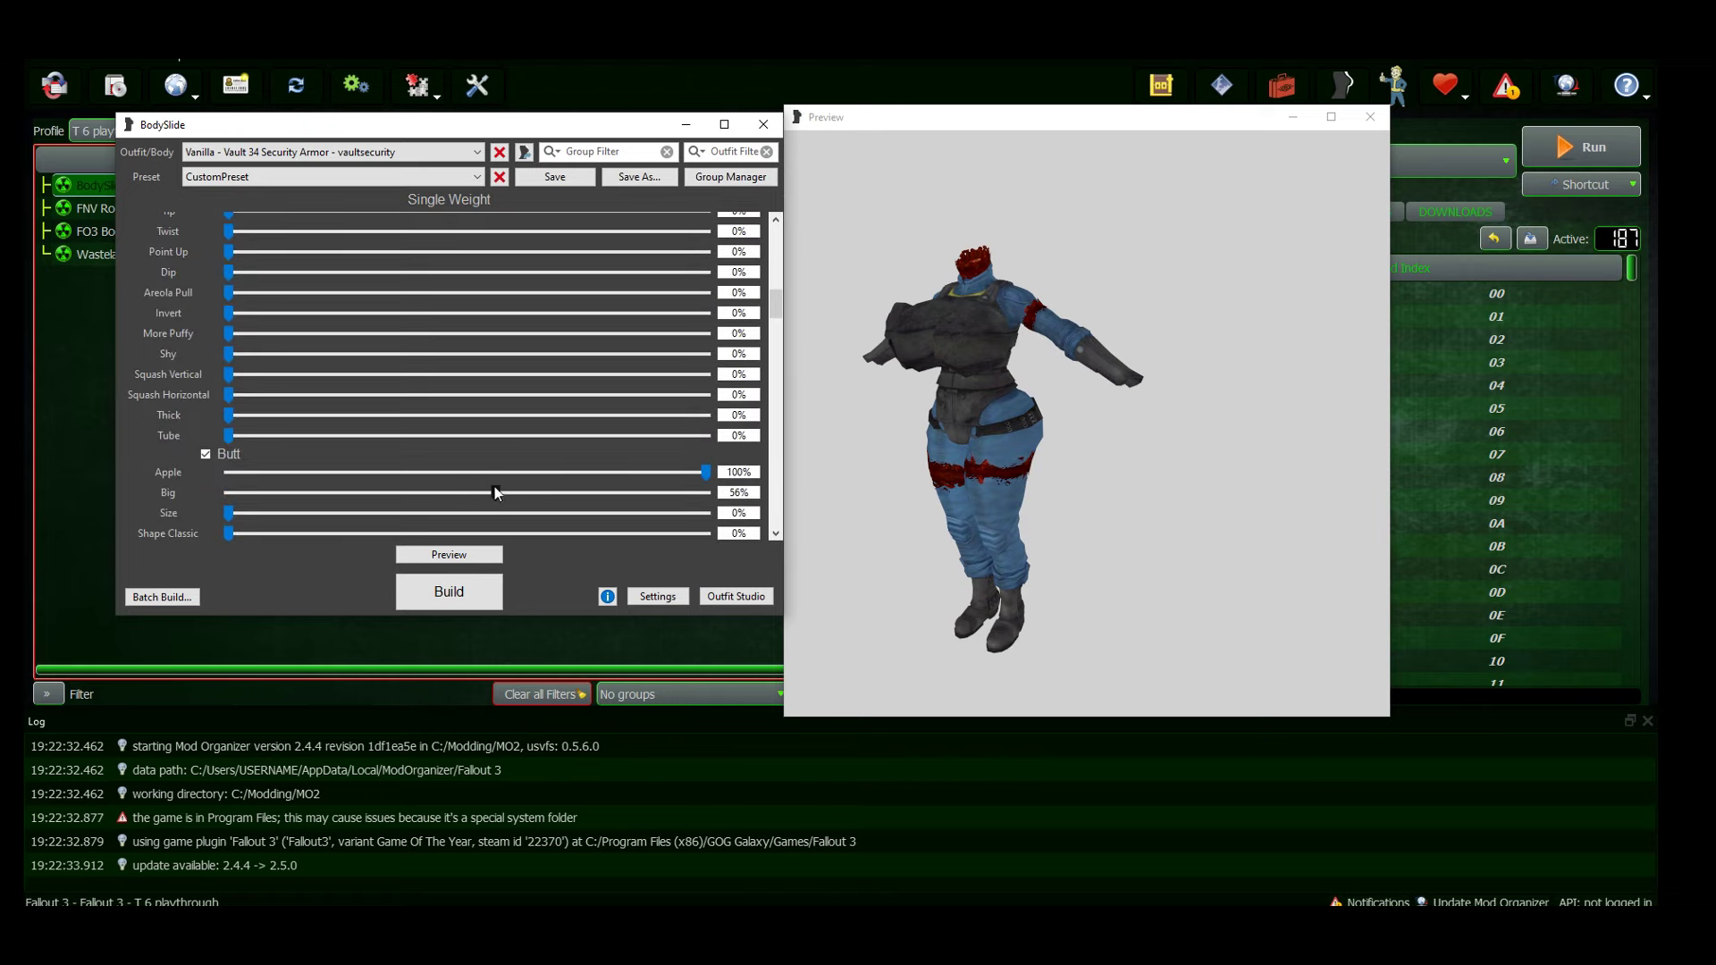
pyautogui.moveTo(495, 487)
pyautogui.mouseDown()
pyautogui.moveTo(1023, 468)
pyautogui.moveTo(861, 473)
pyautogui.mouseUp()
pyautogui.moveTo(228, 513); pyautogui.dragTo(915, 521)
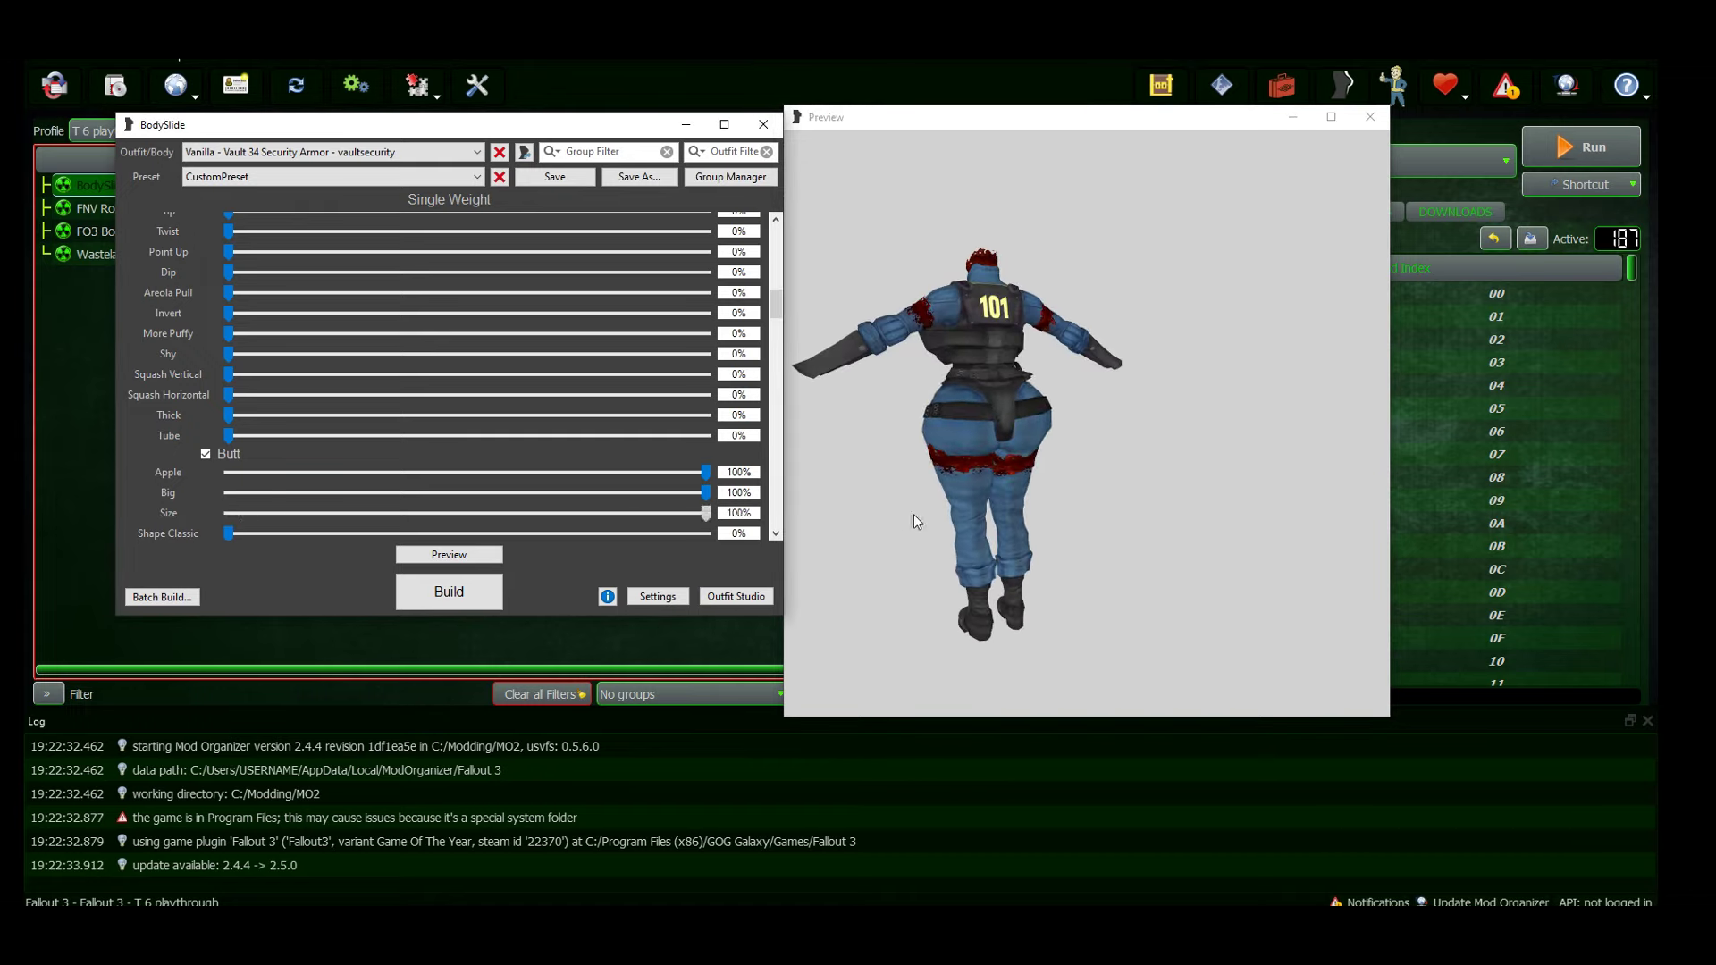
pyautogui.scroll(-3, 184, 481)
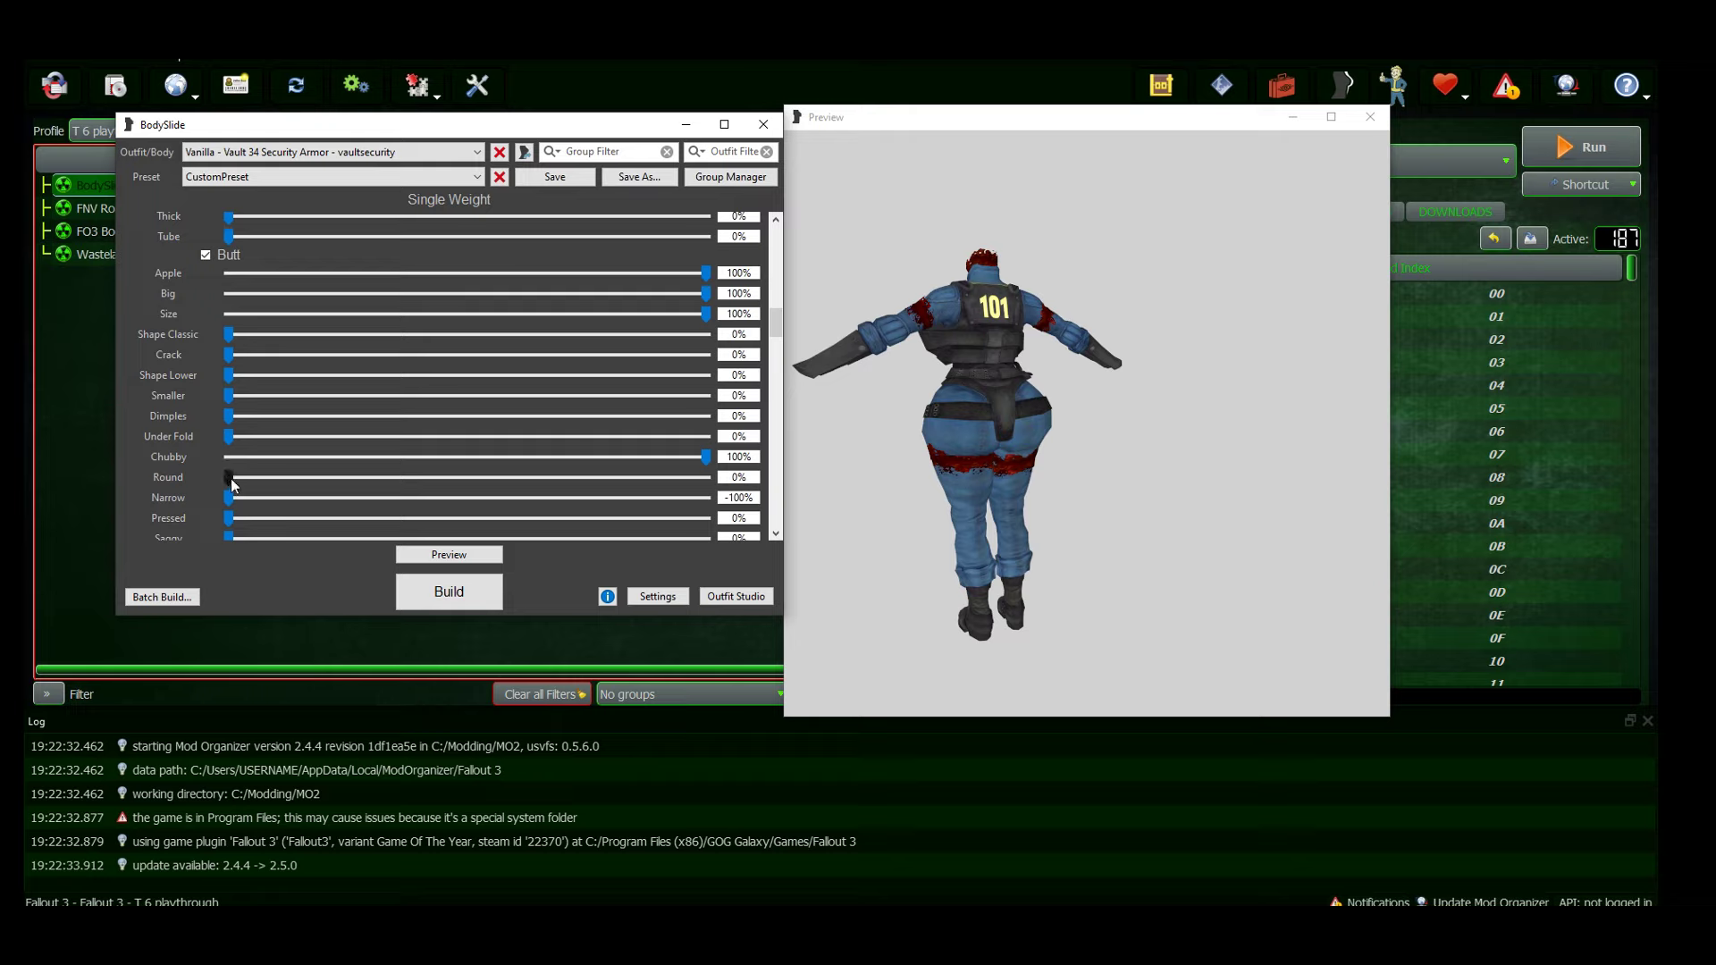
pyautogui.moveTo(228, 478); pyautogui.dragTo(707, 479)
pyautogui.scroll(-2, 155, 425)
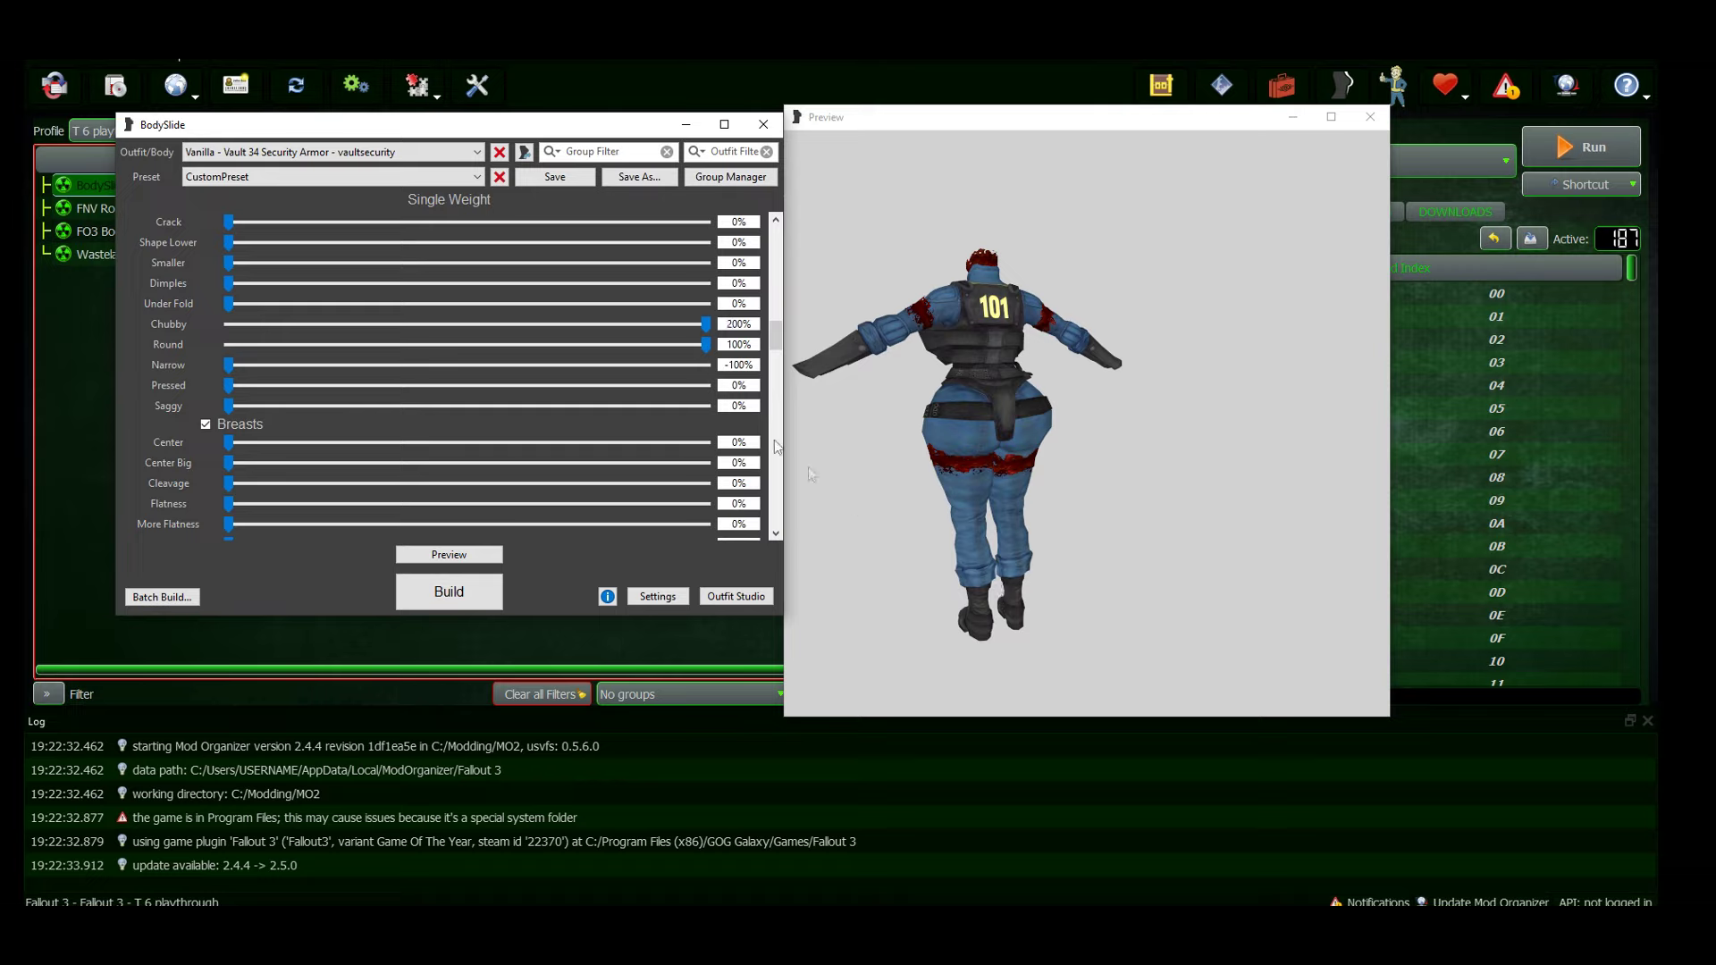
pyautogui.moveTo(967, 495); pyautogui.dragTo(1017, 493)
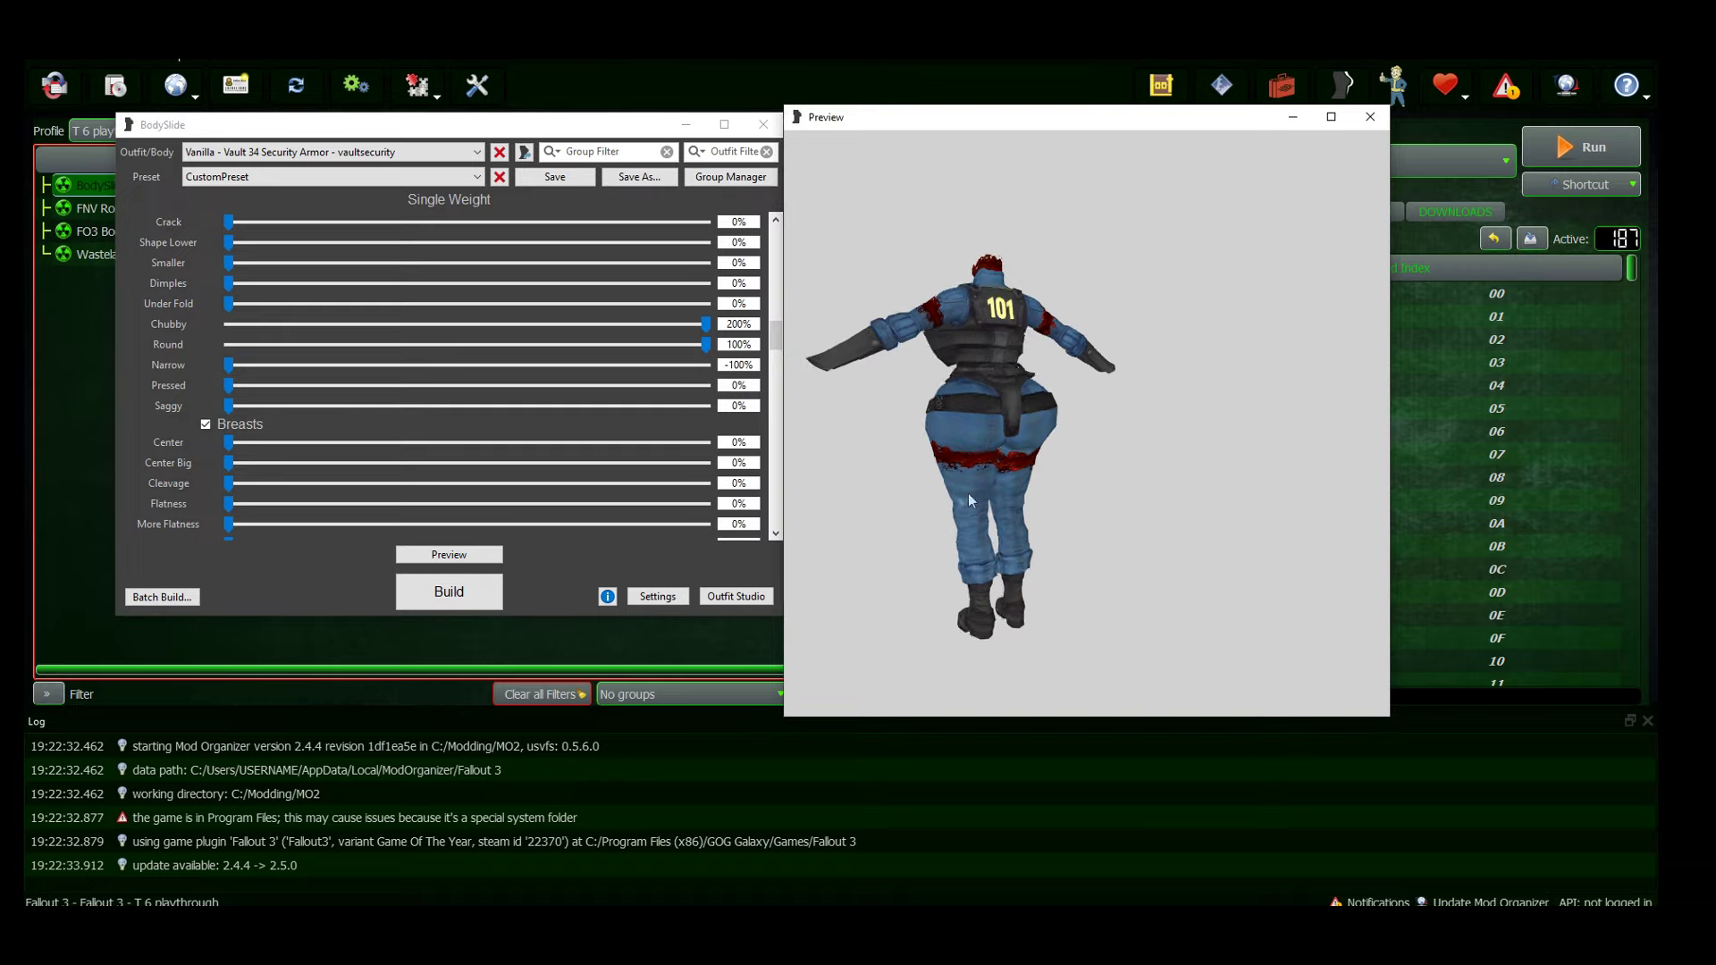
# Step: Build the reshaped Vault 34 Security Armor and dismiss the success message
pyautogui.click(486, 595)
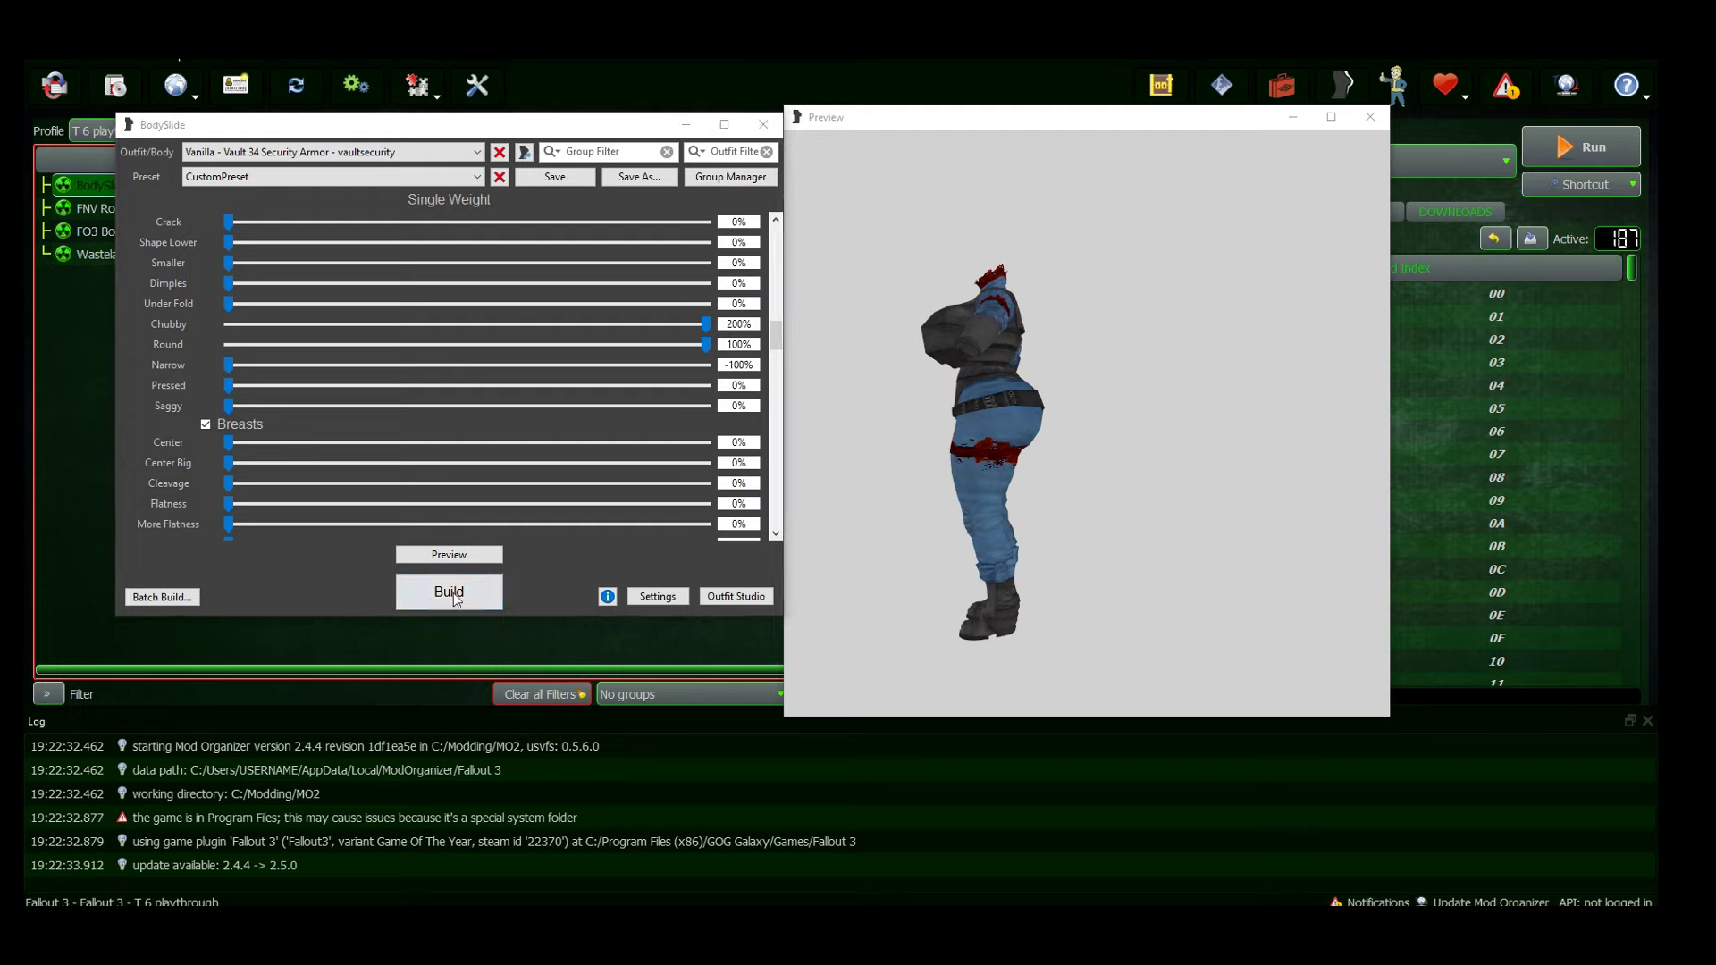
pyautogui.click(638, 382)
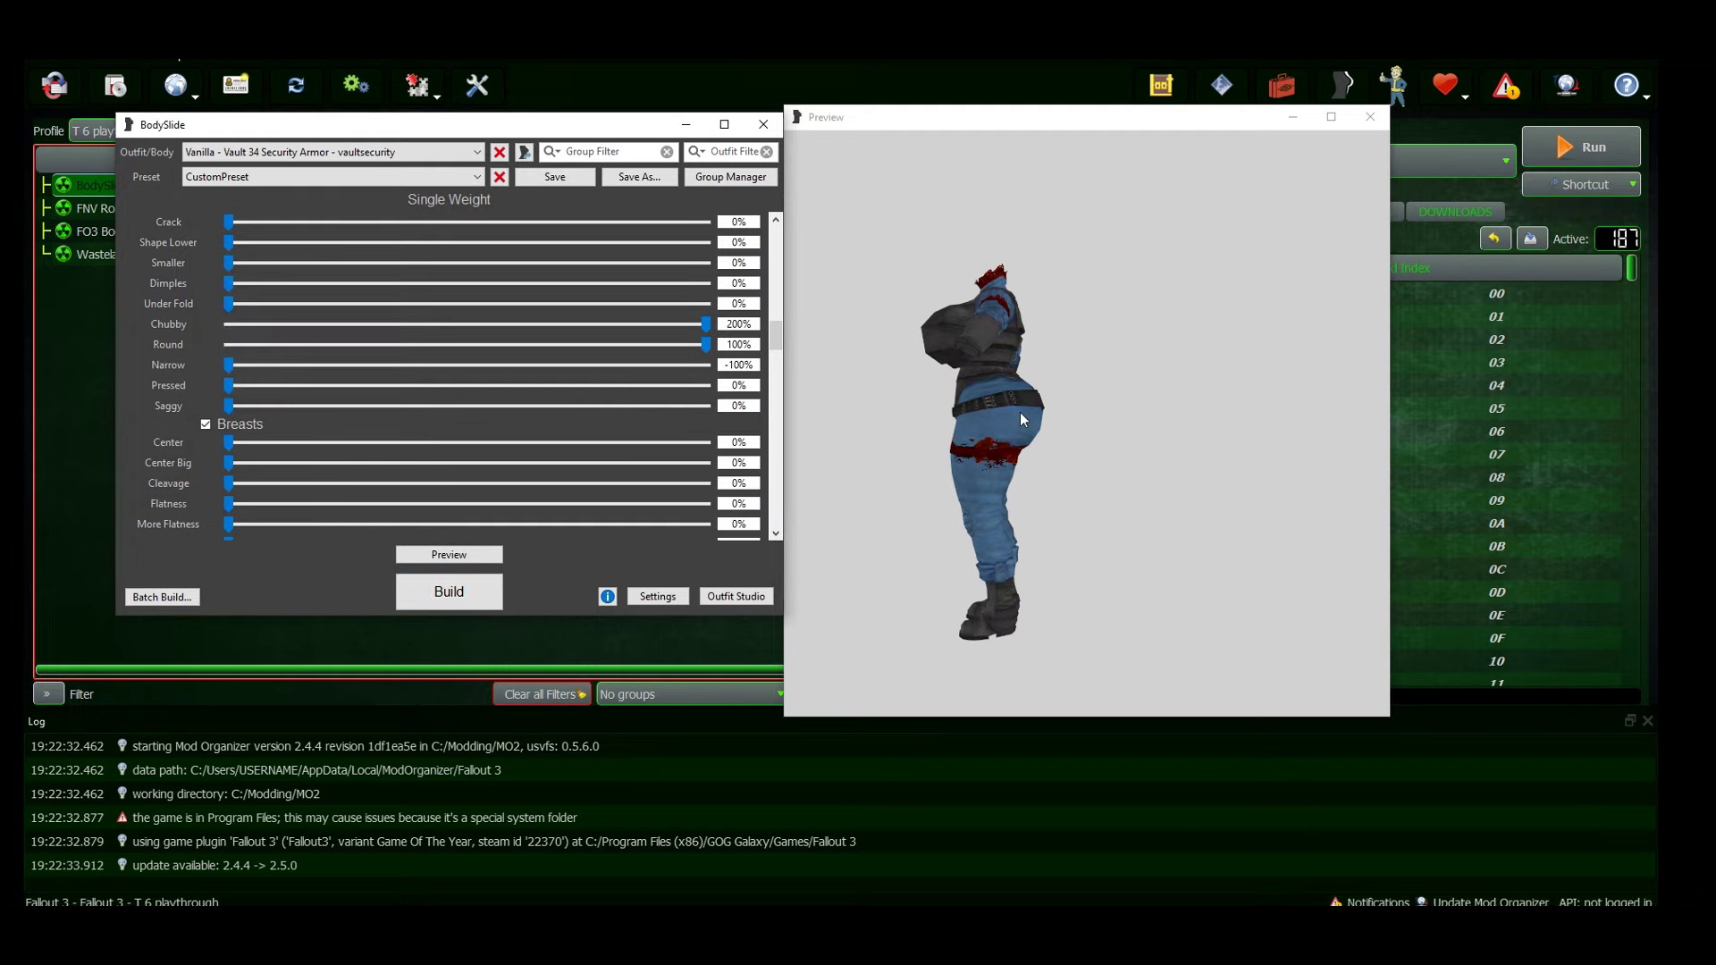
pyautogui.moveTo(1026, 409)
pyautogui.mouseDown()
pyautogui.moveTo(1119, 371)
pyautogui.moveTo(1101, 374)
pyautogui.moveTo(1110, 315)
pyautogui.mouseUp()
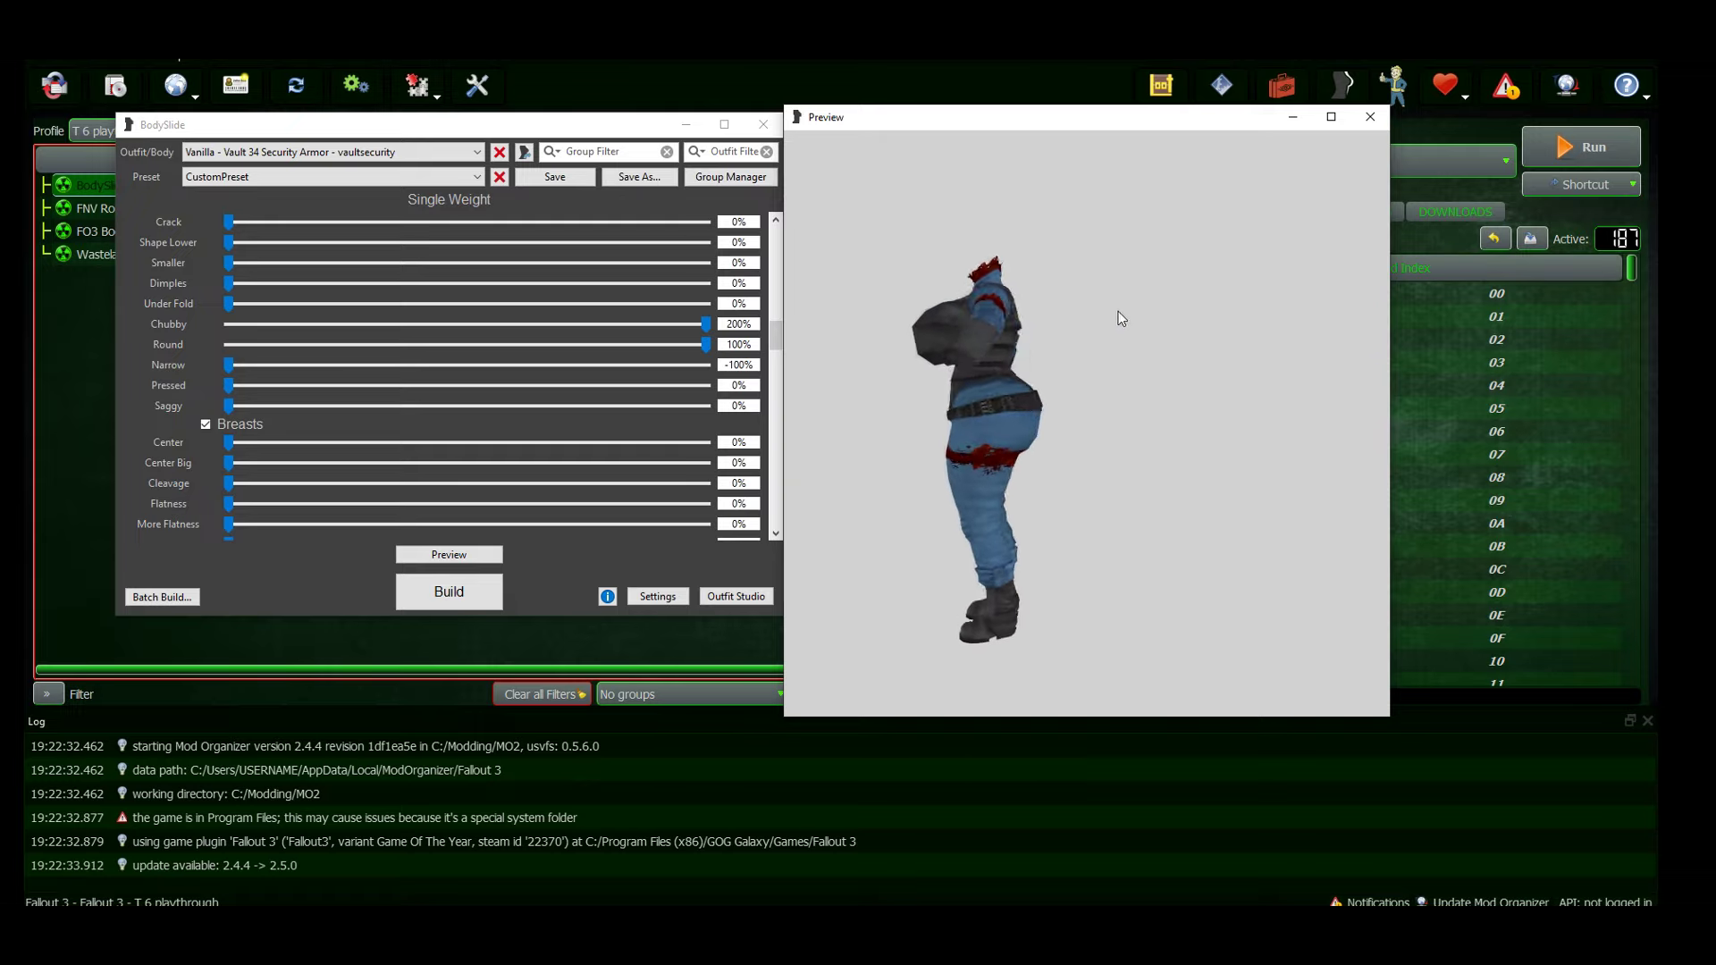
pyautogui.moveTo(1109, 315)
pyautogui.mouseDown()
pyautogui.moveTo(1115, 300)
pyautogui.moveTo(850, 247)
pyautogui.mouseUp()
# Step: Load 'Vanilla Skimpy - Cass outfit - cass' and inspect it from several angles in preview
pyautogui.click(410, 152)
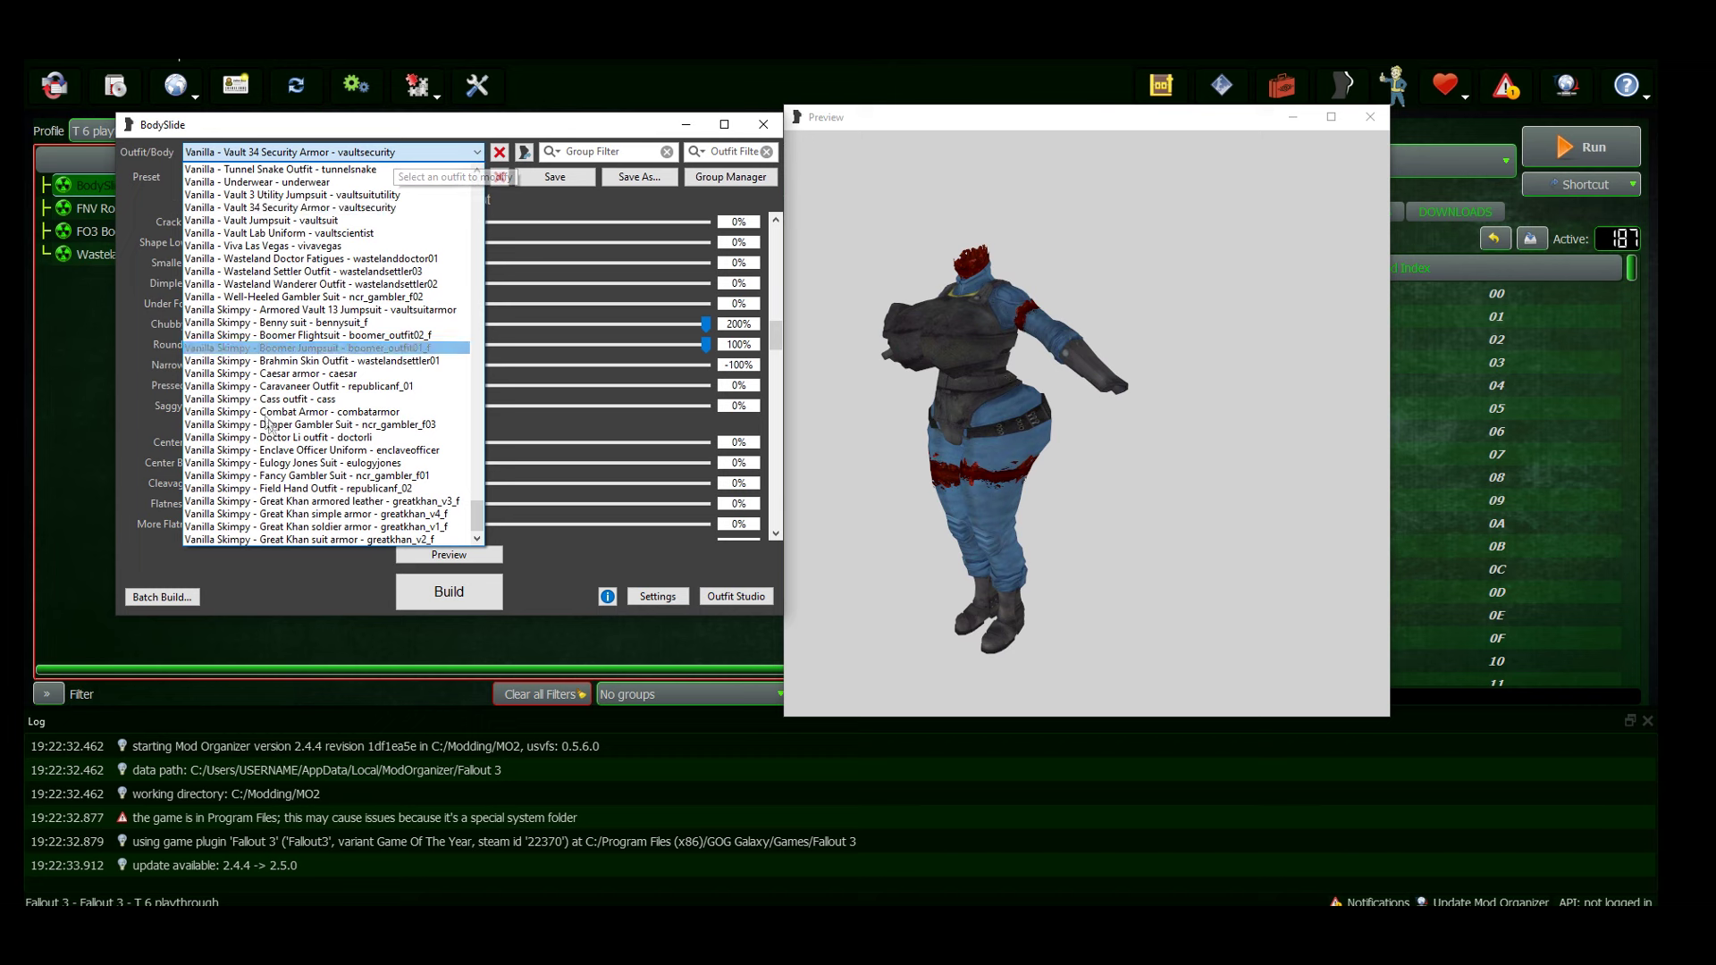
pyautogui.click(359, 400)
pyautogui.click(1058, 427)
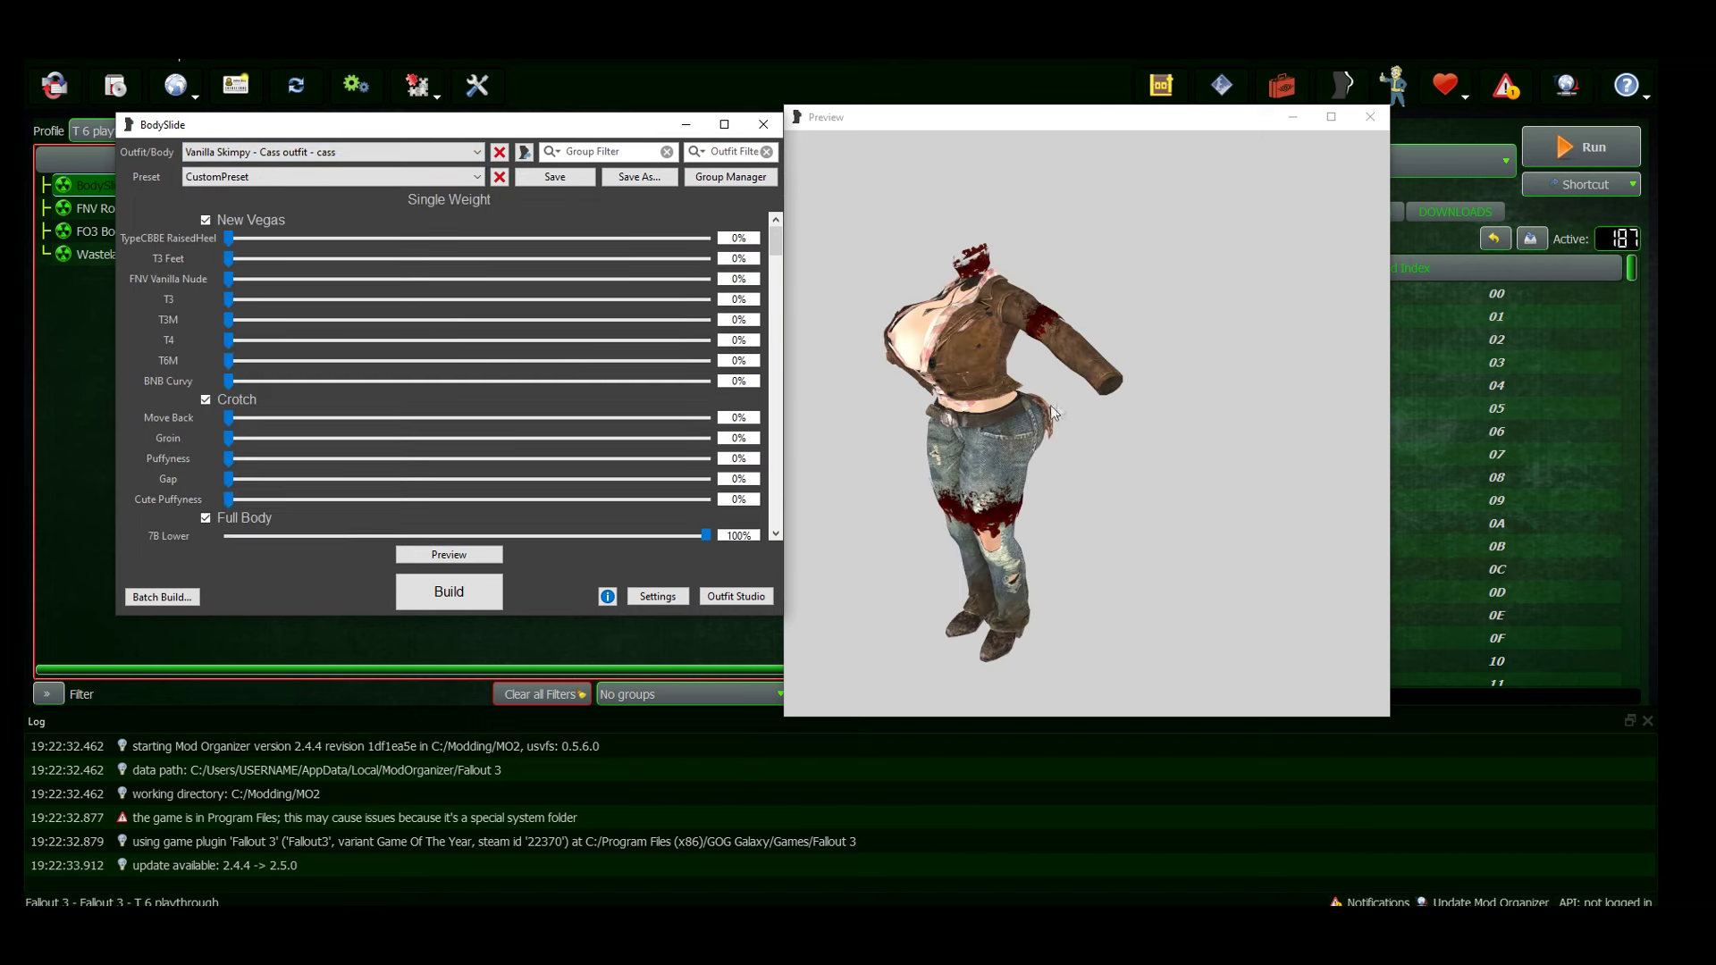
pyautogui.moveTo(1050, 402)
pyautogui.mouseDown()
pyautogui.moveTo(1023, 406)
pyautogui.moveTo(1079, 410)
pyautogui.moveTo(890, 418)
pyautogui.mouseUp()
pyautogui.moveTo(993, 407); pyautogui.dragTo(922, 401)
pyautogui.moveTo(1125, 414)
pyautogui.mouseDown()
pyautogui.moveTo(1000, 411)
pyautogui.moveTo(1156, 410)
pyautogui.moveTo(1026, 420)
pyautogui.moveTo(1039, 407)
pyautogui.mouseUp()
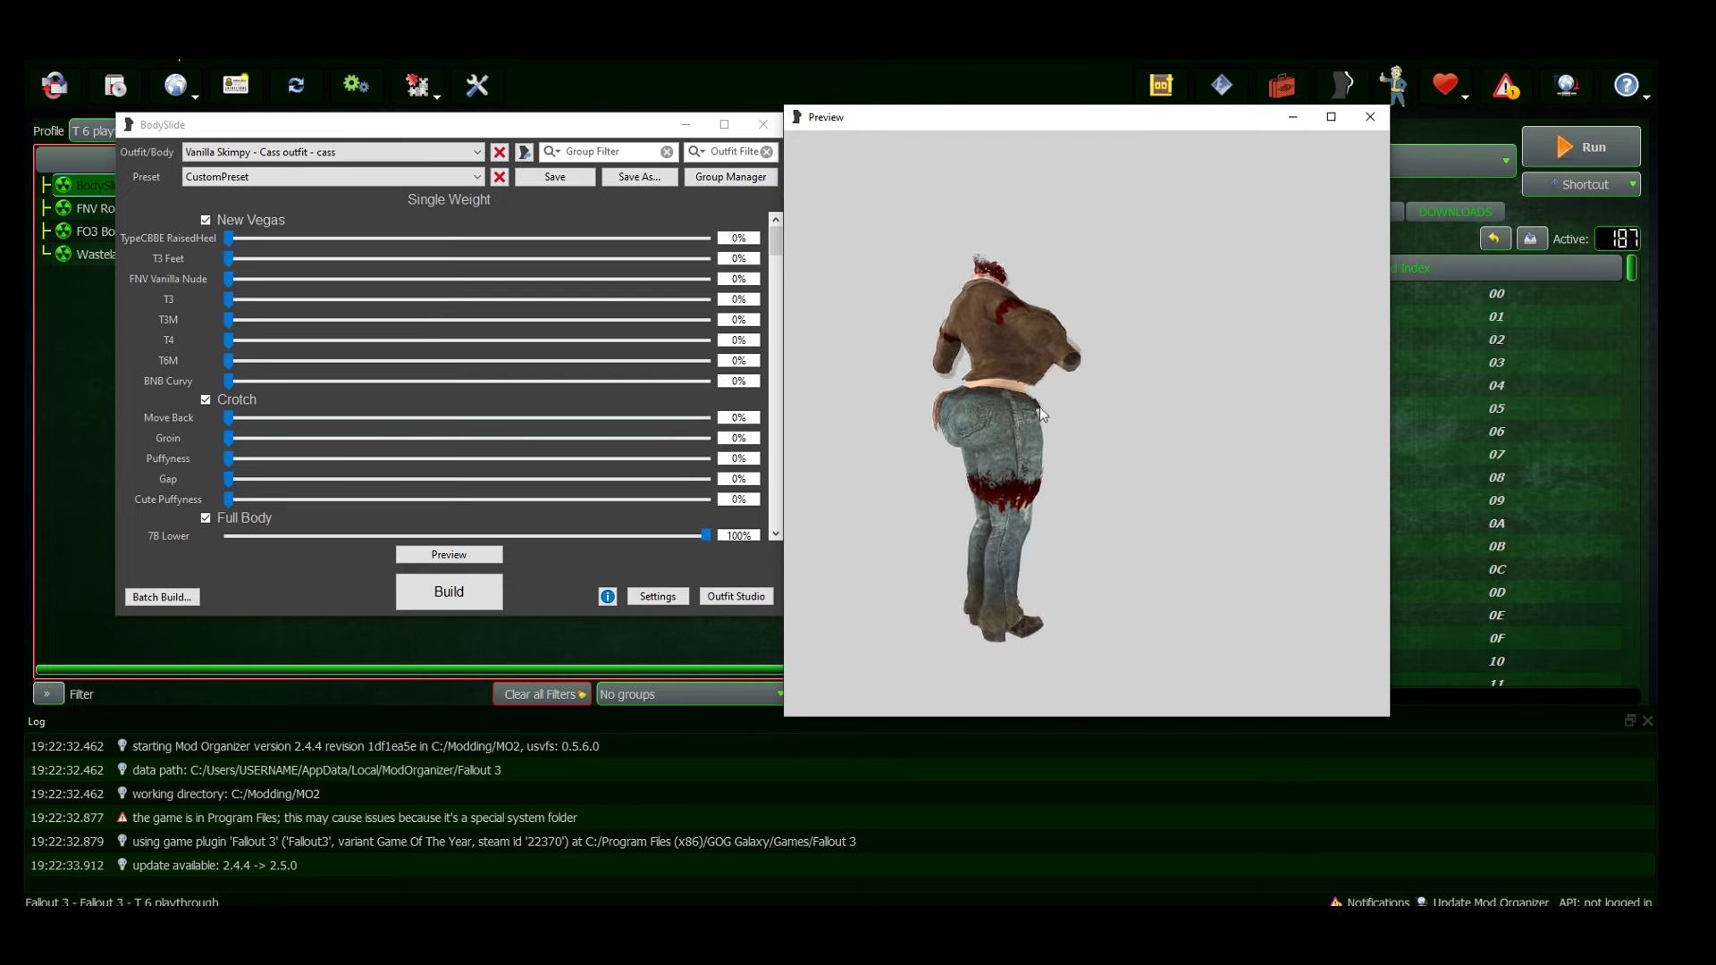
pyautogui.click(1367, 119)
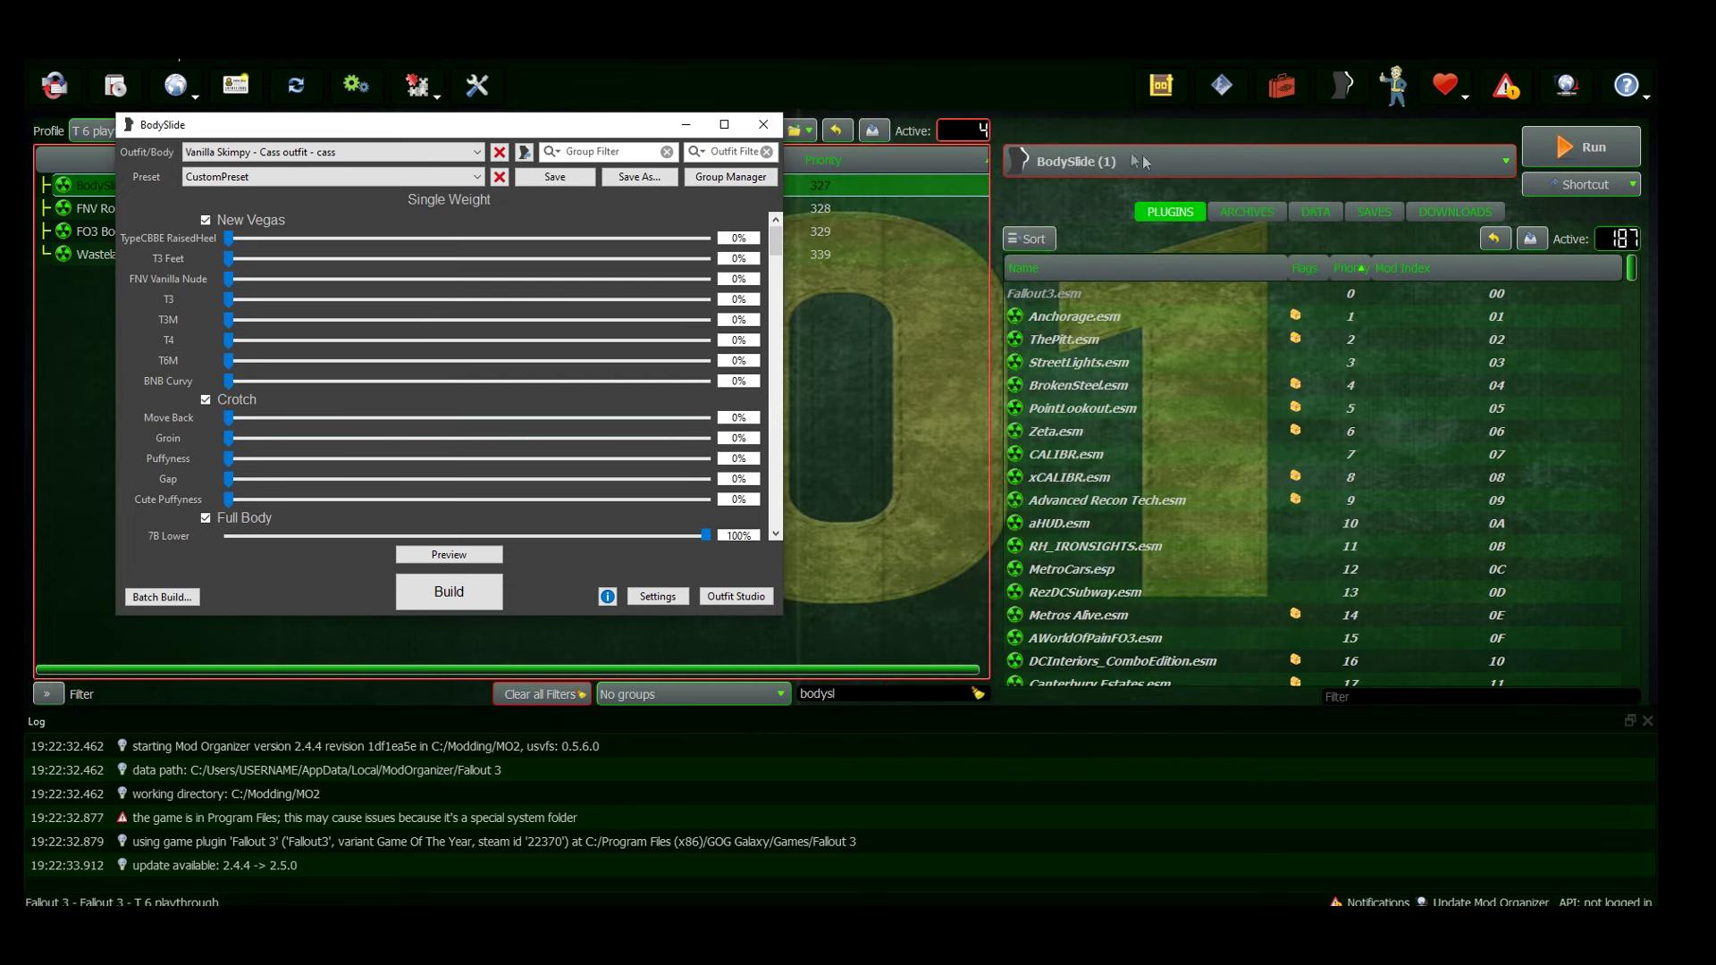
# Step: Close BodySlide, compare the Vault 101 Jumpsuit and Security Armor in Pip-Boy Apparel, and exit the Pip-Boy
pyautogui.click(764, 124)
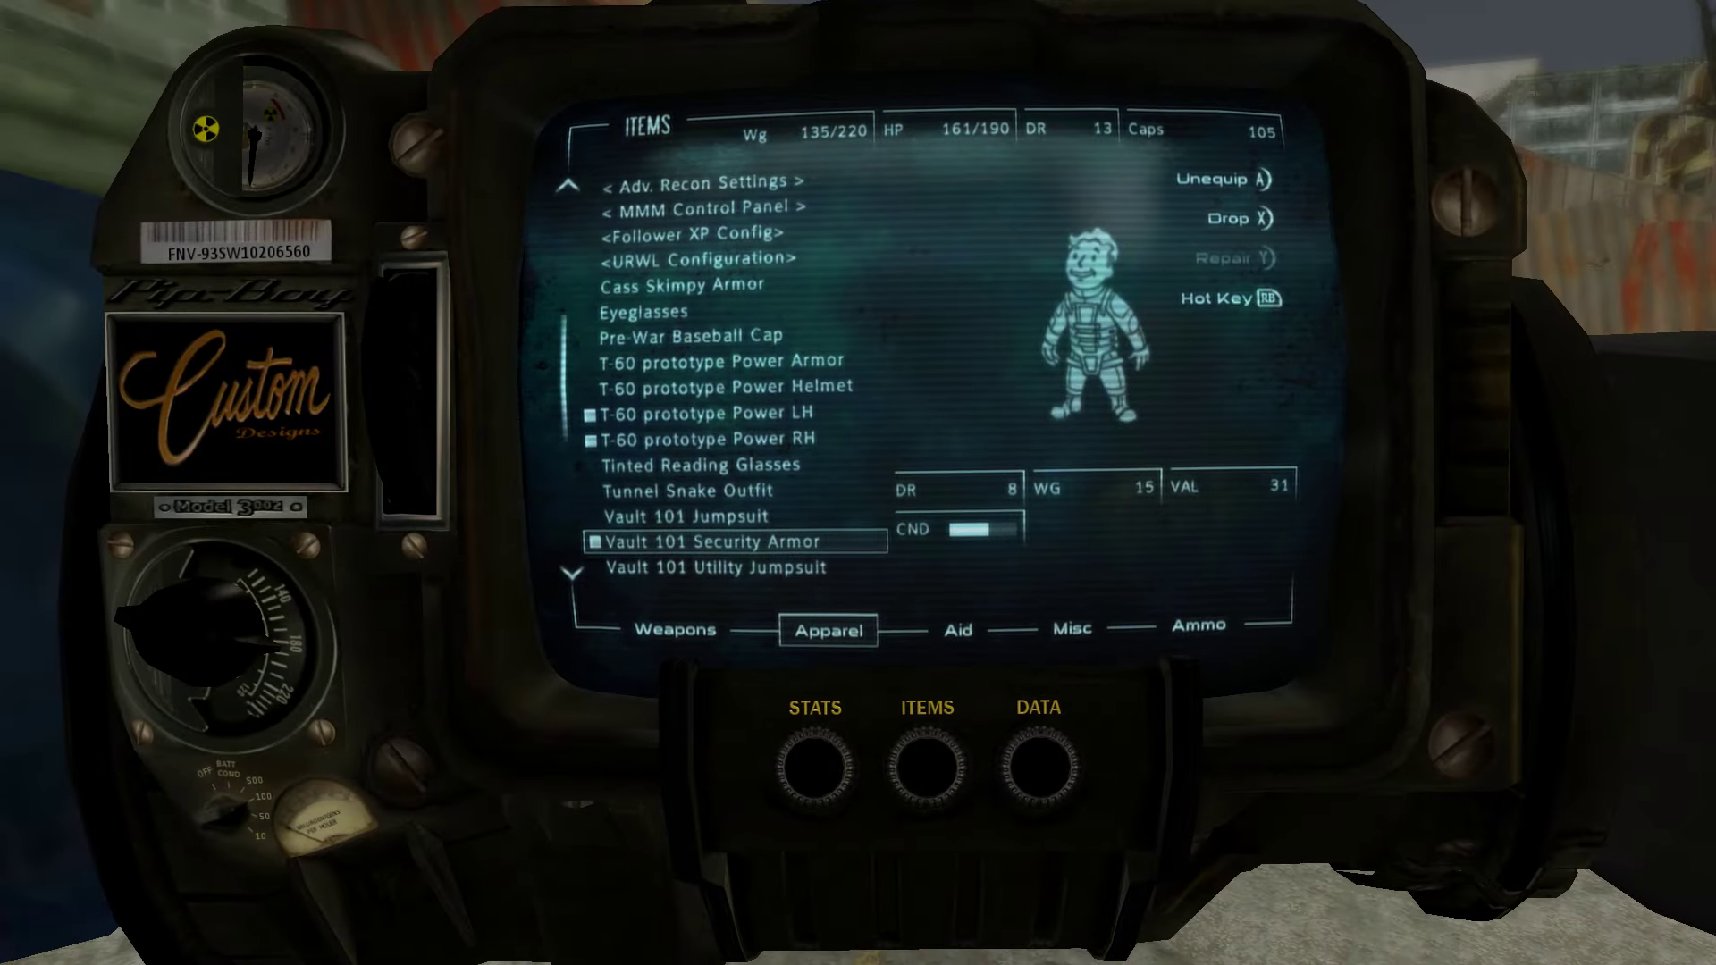
pyautogui.press('Up')
pyautogui.press('Down')
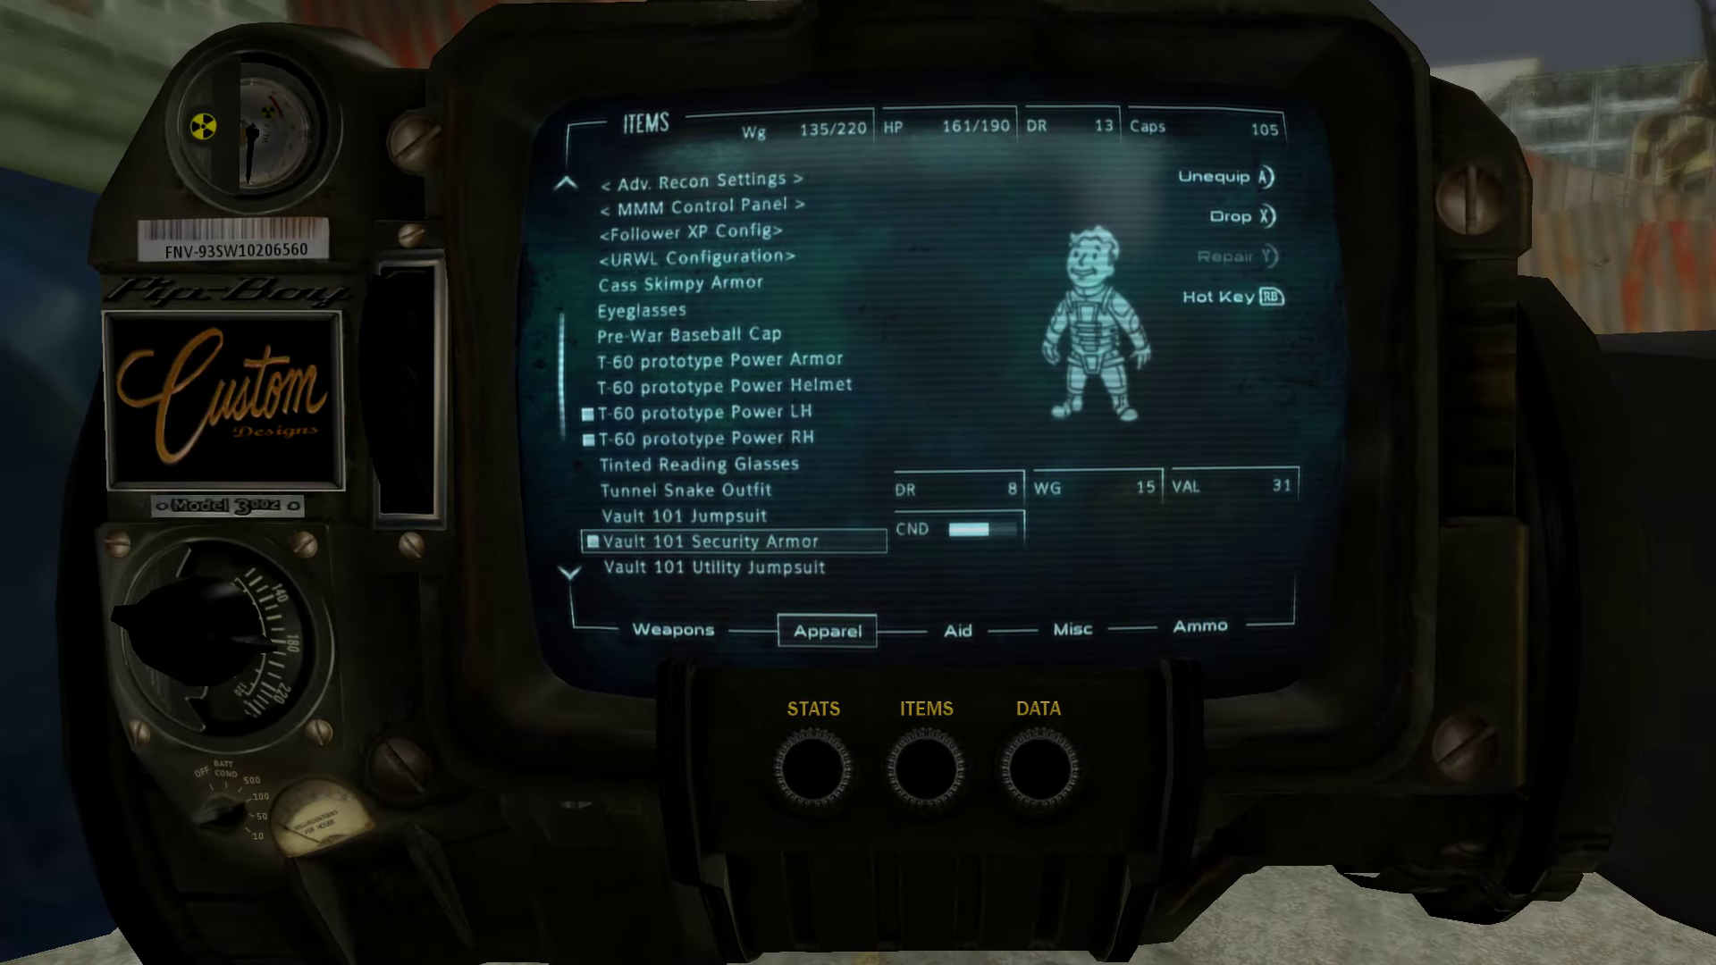
pyautogui.press('Tab')
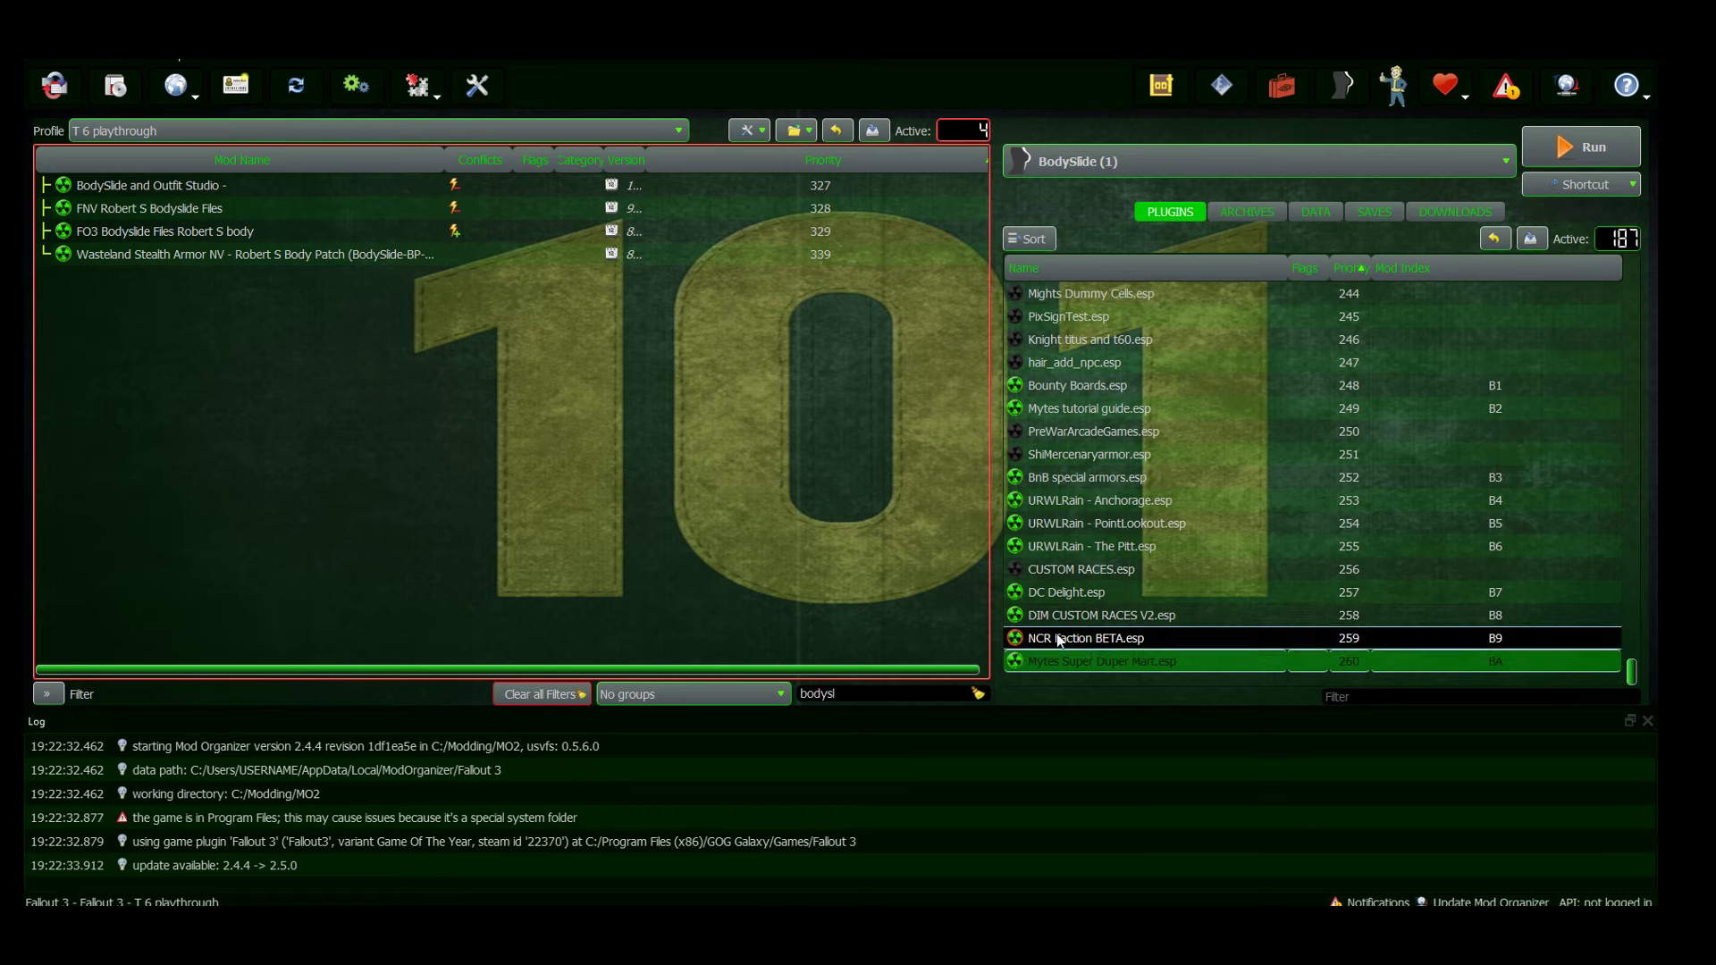
# Step: Open the Mytes Super Duper Mart mod folder and go into Meshes\armor\Cass
pyautogui.rightClick(1104, 667)
pyautogui.click(1170, 859)
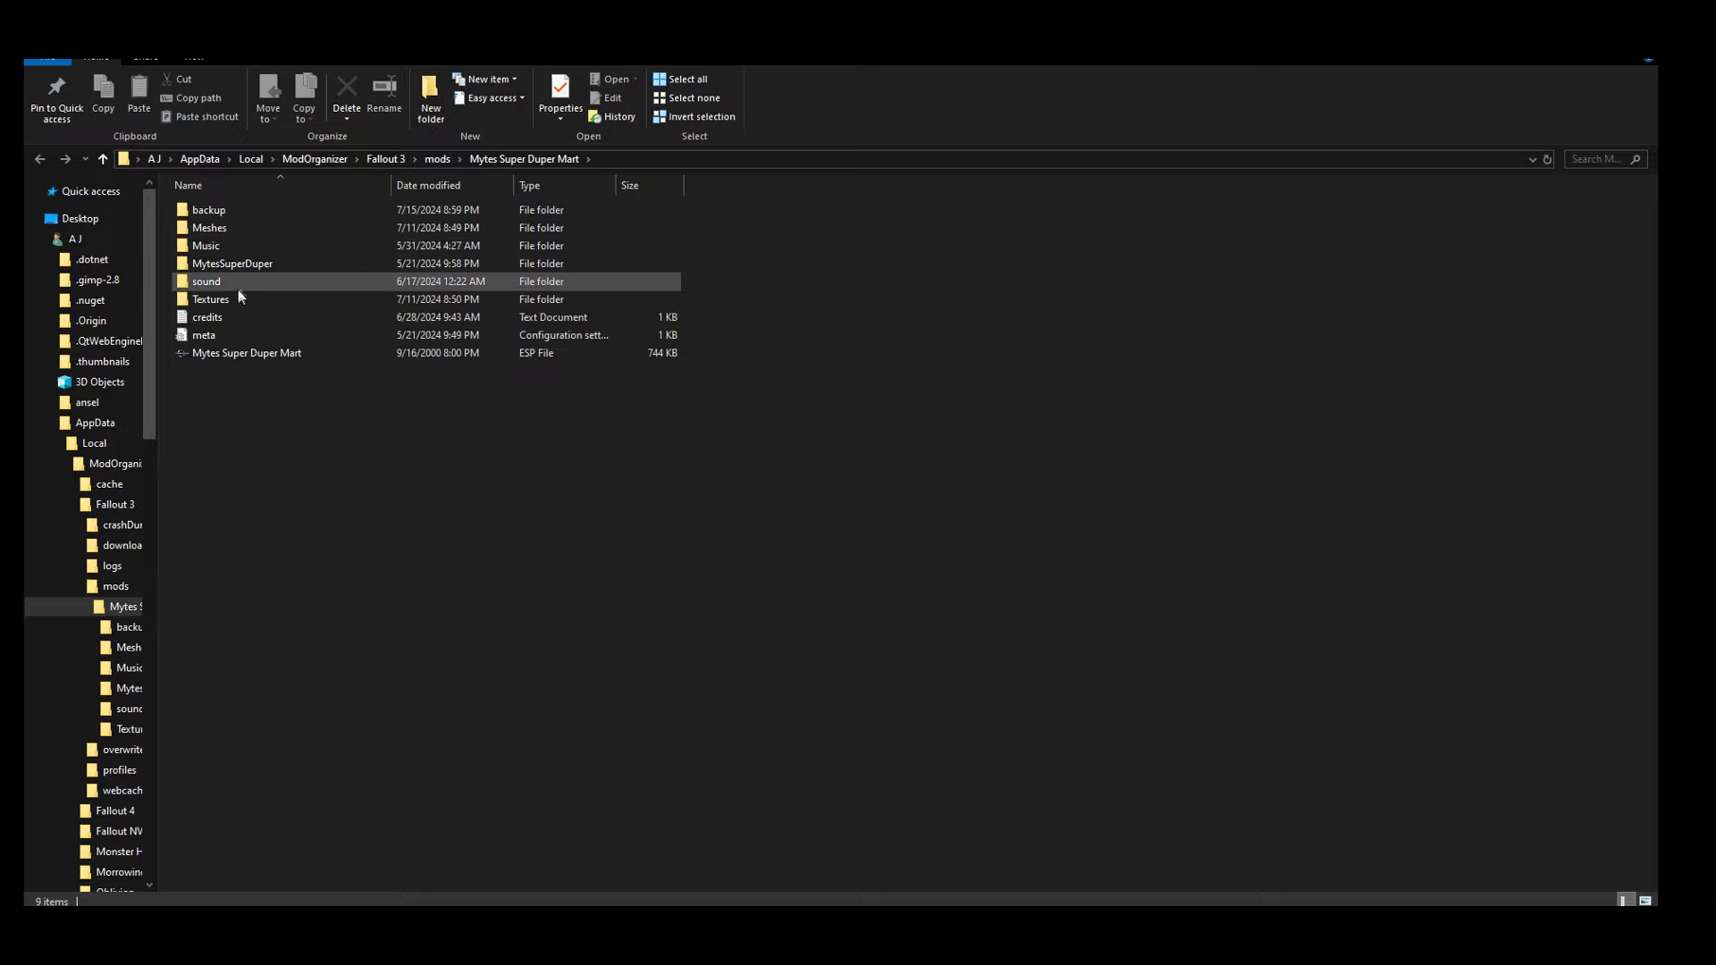
pyautogui.doubleClick(237, 227)
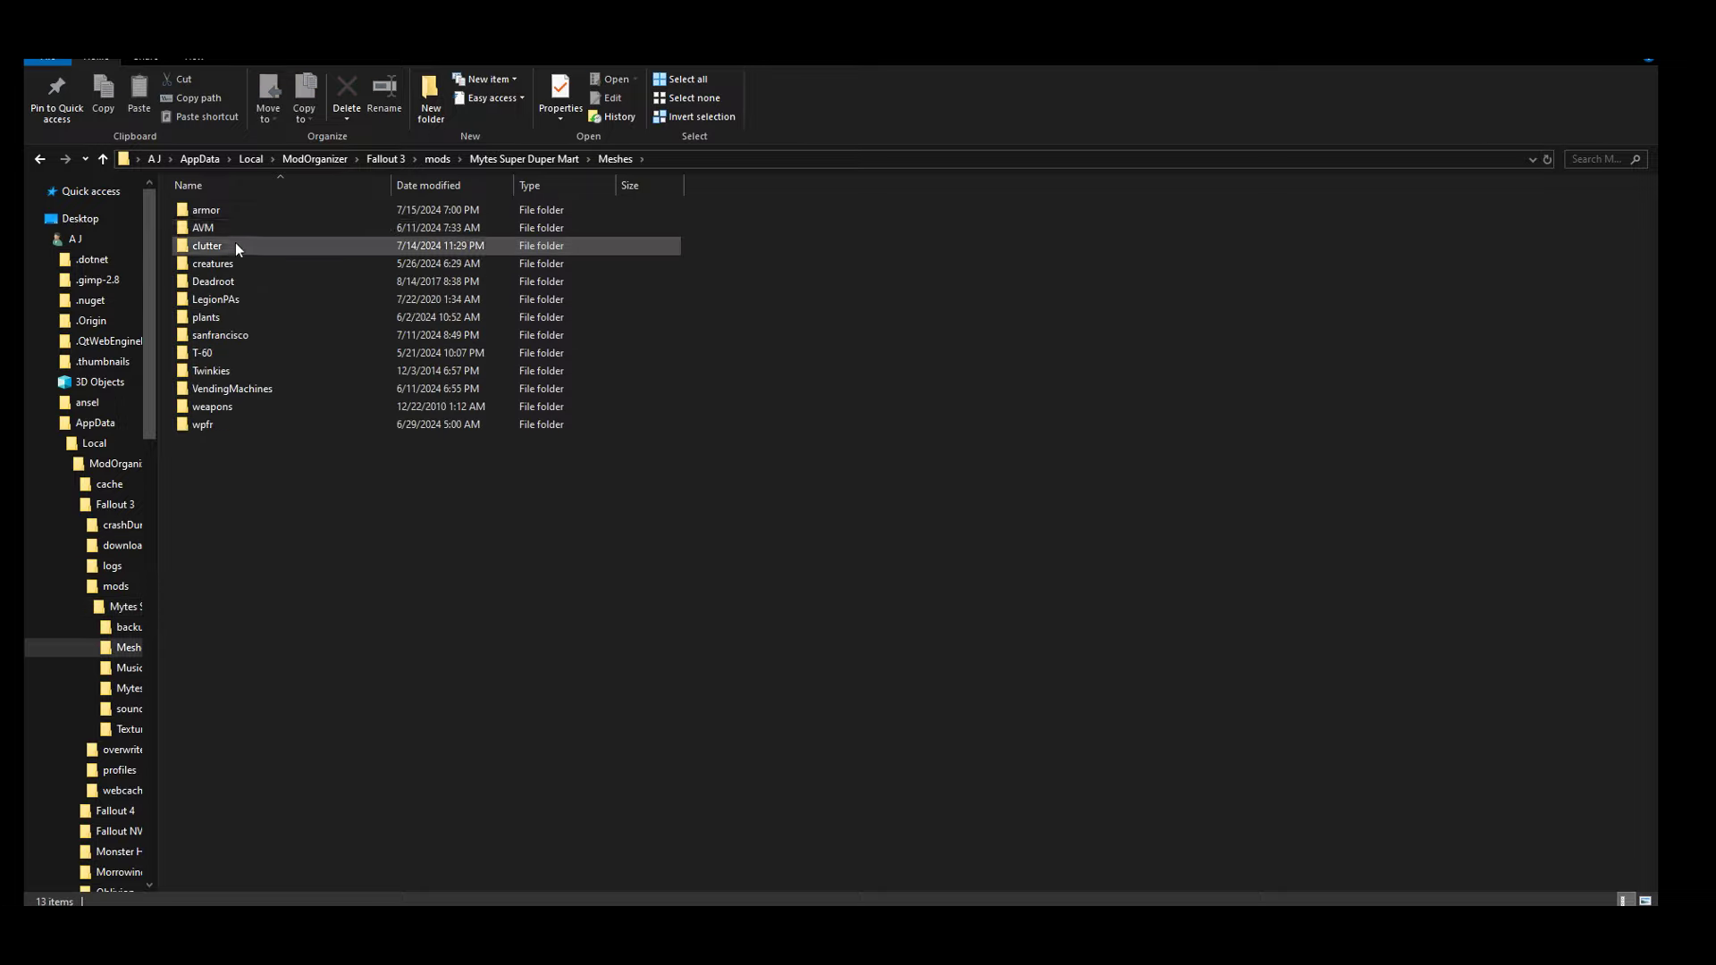
pyautogui.doubleClick(237, 213)
pyautogui.doubleClick(236, 214)
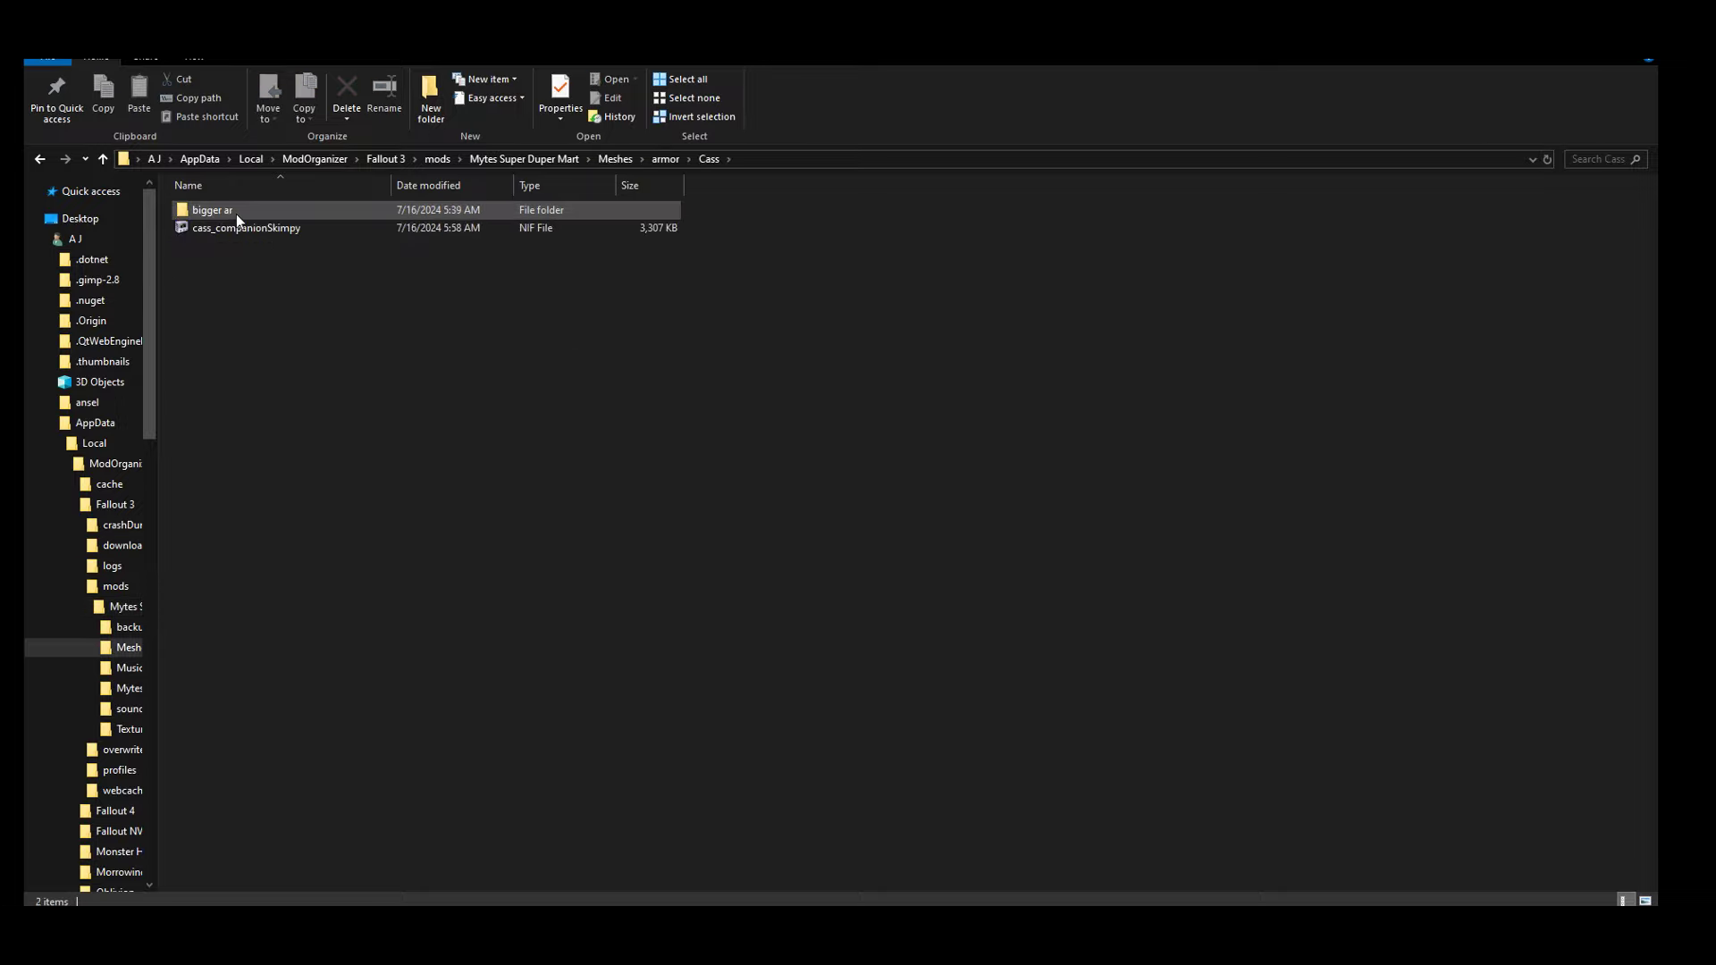
# Step: Copy the Cass folder's path and switch back to Mod Organizer
pyautogui.click(789, 157)
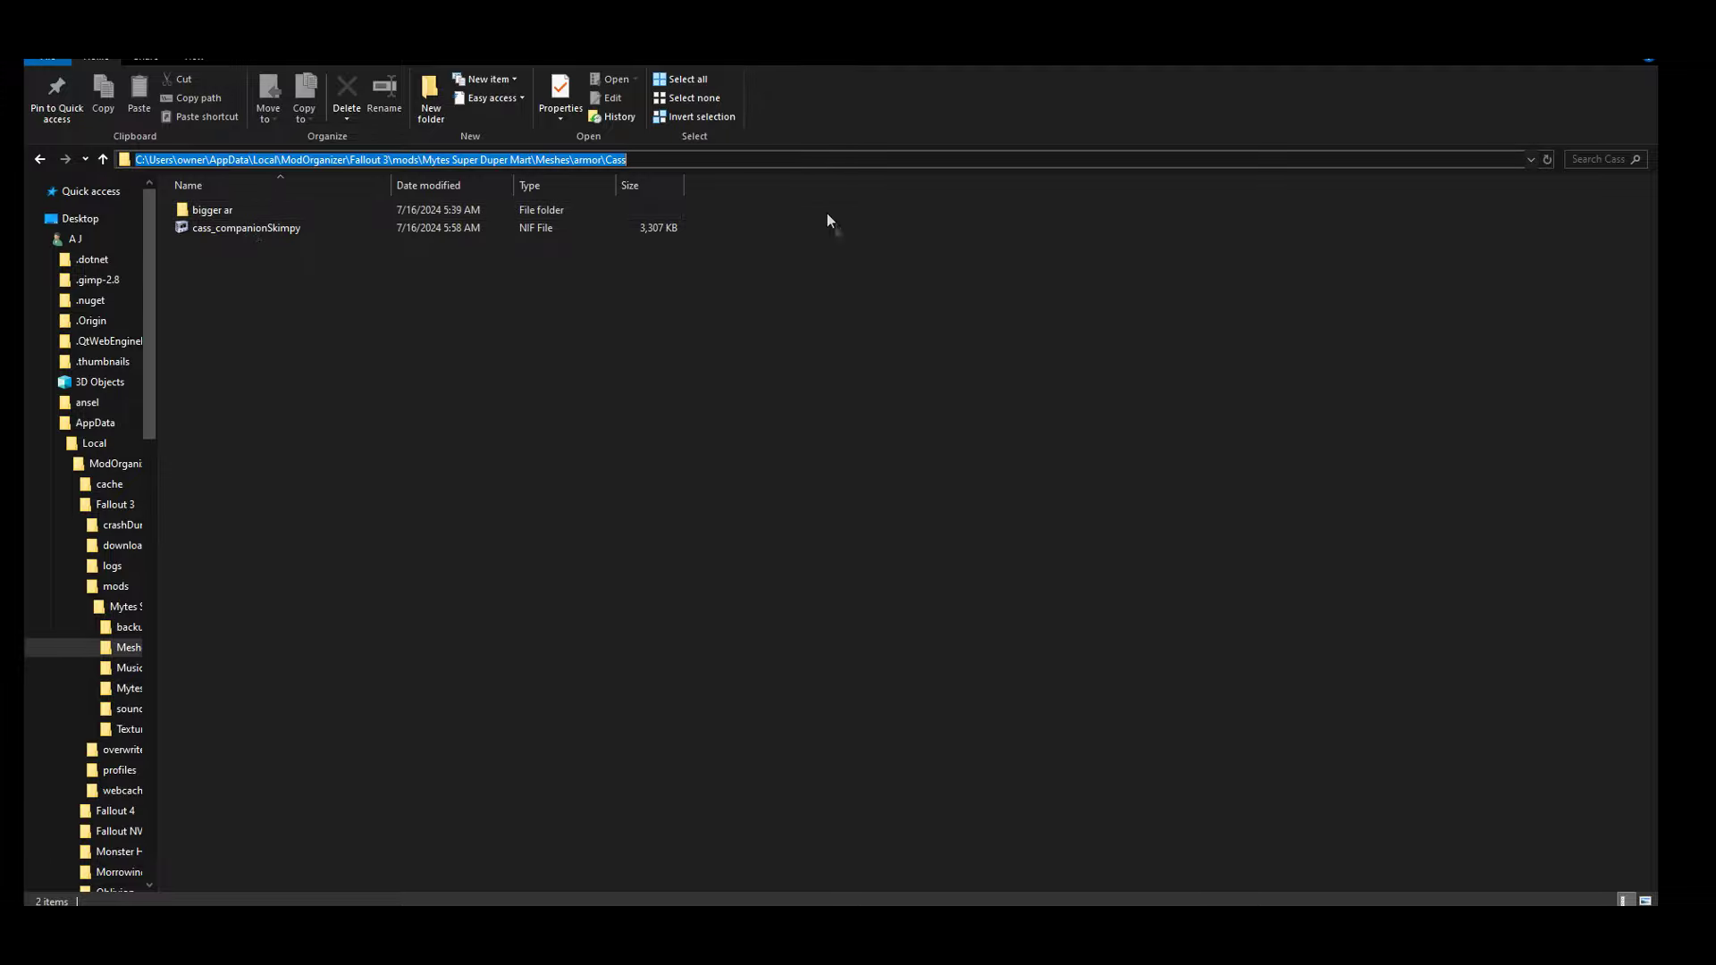
pyautogui.rightClick(765, 160)
pyautogui.click(829, 212)
pyautogui.click(925, 686)
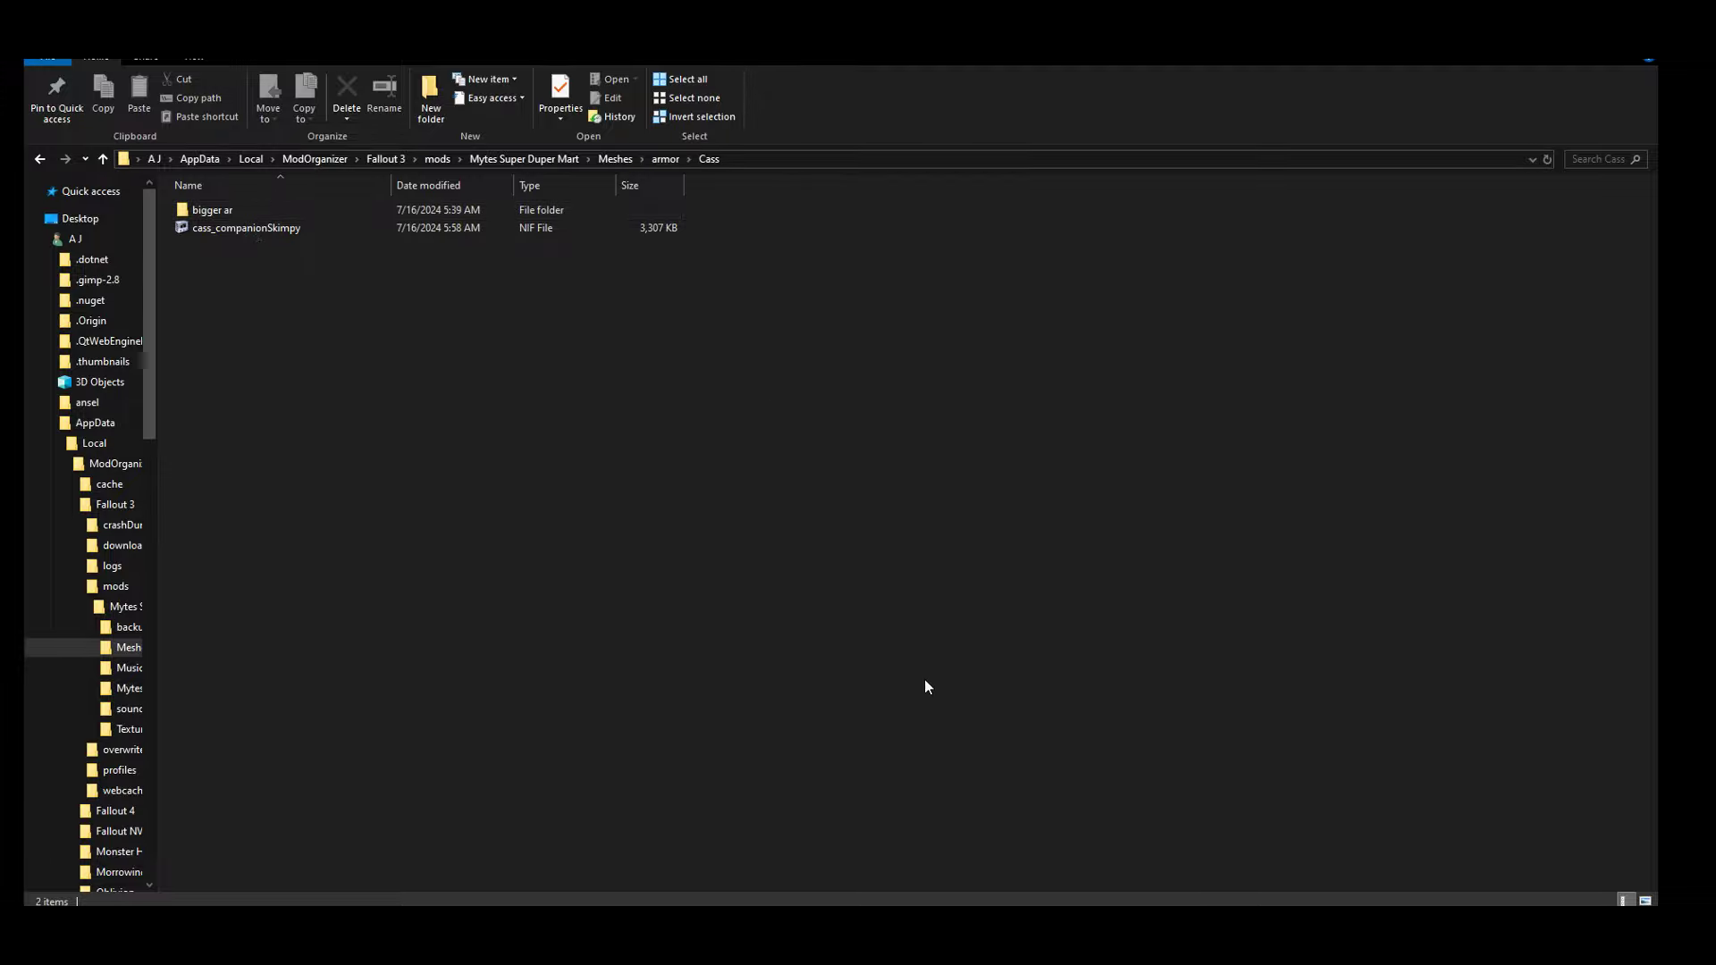
pyautogui.hotkey('alt', 'Tab')
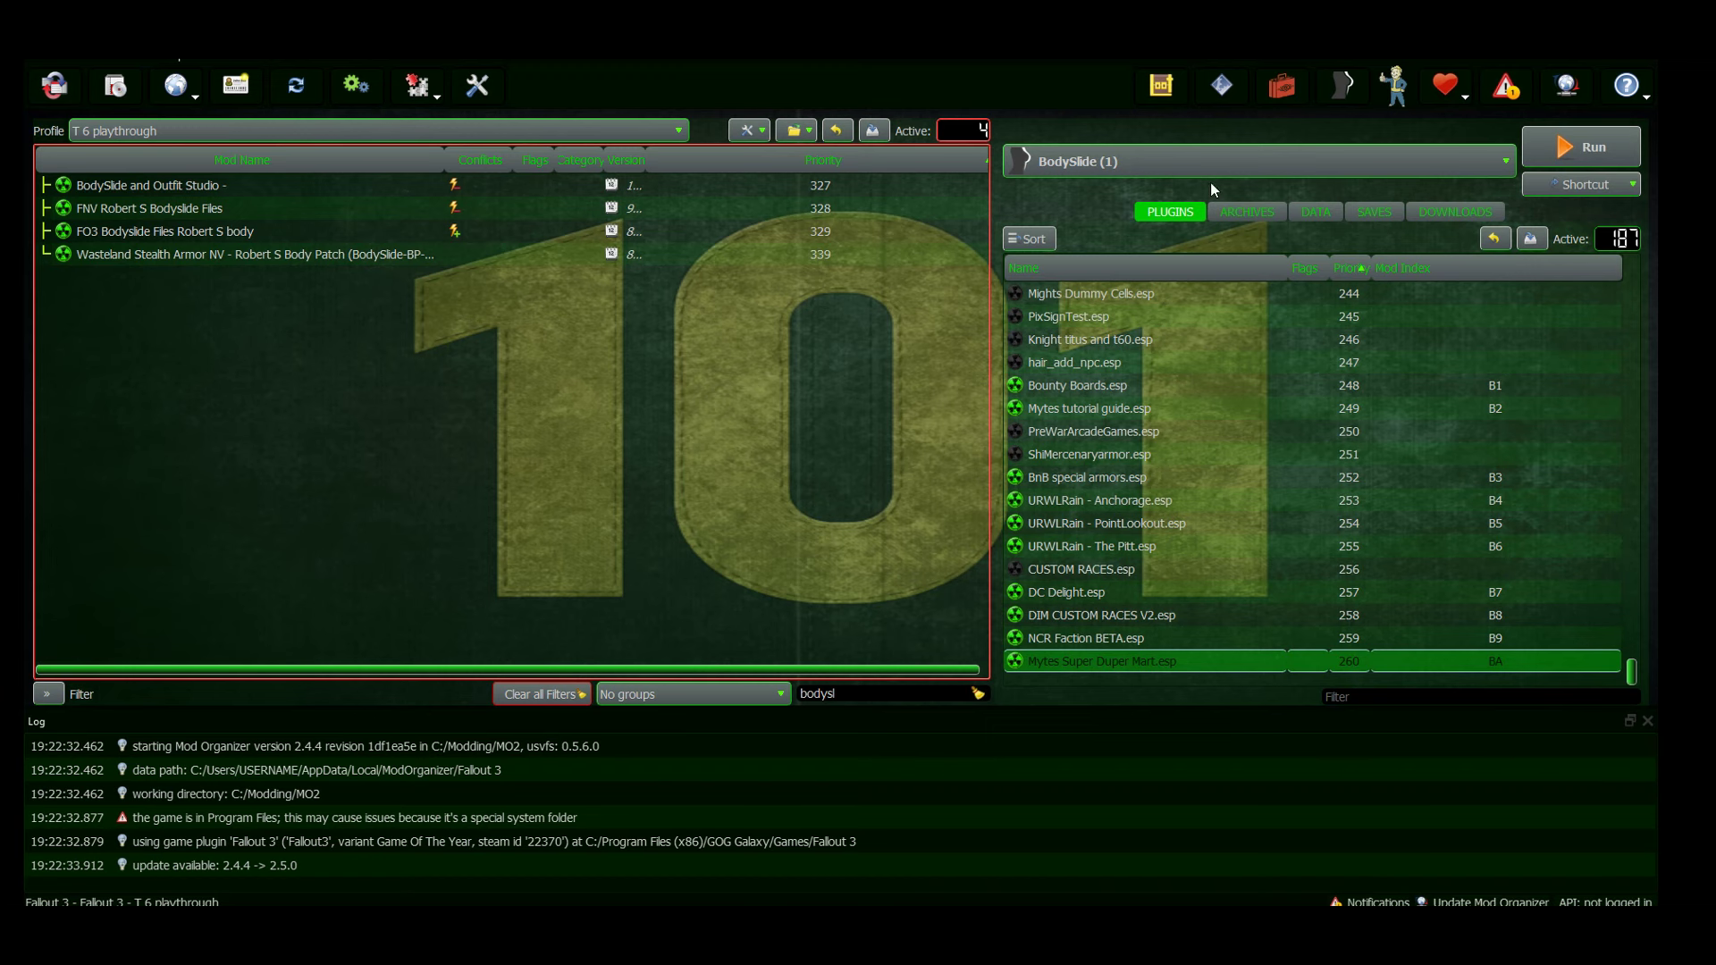
# Step: Launch BodySlide, preview the outfit's body, and open the Vanilla Skimpy Cass project in Outfit Studio
pyautogui.click(1570, 143)
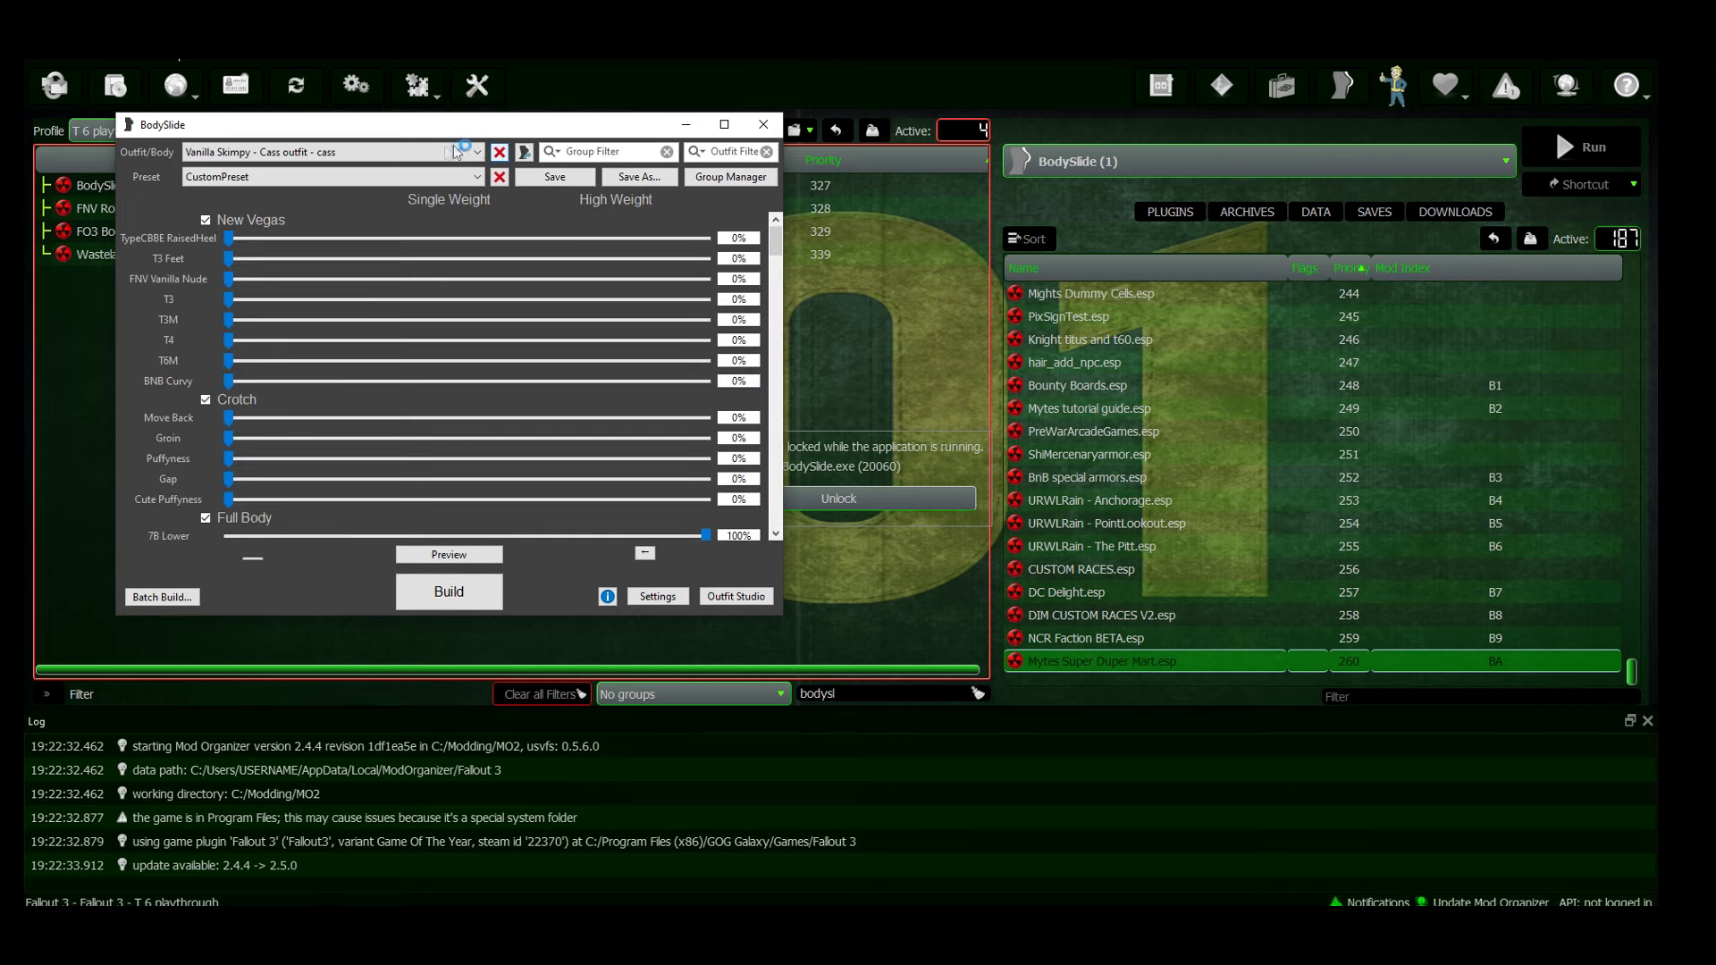
pyautogui.click(450, 554)
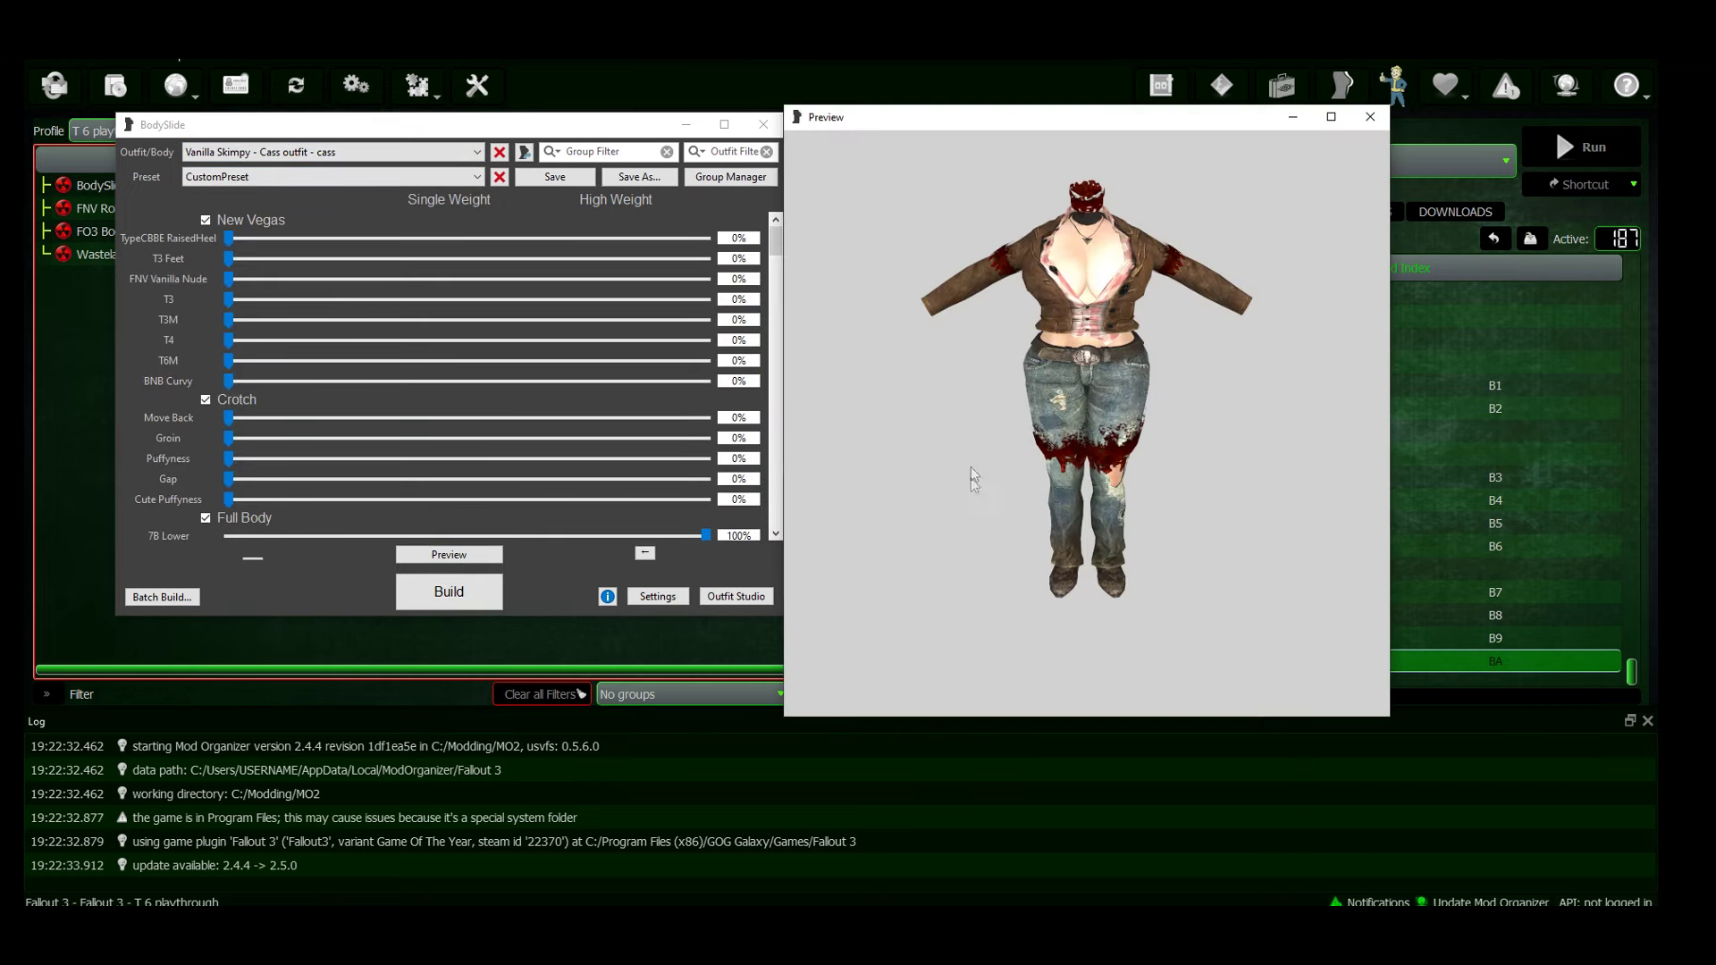
pyautogui.moveTo(978, 402); pyautogui.dragTo(1030, 403)
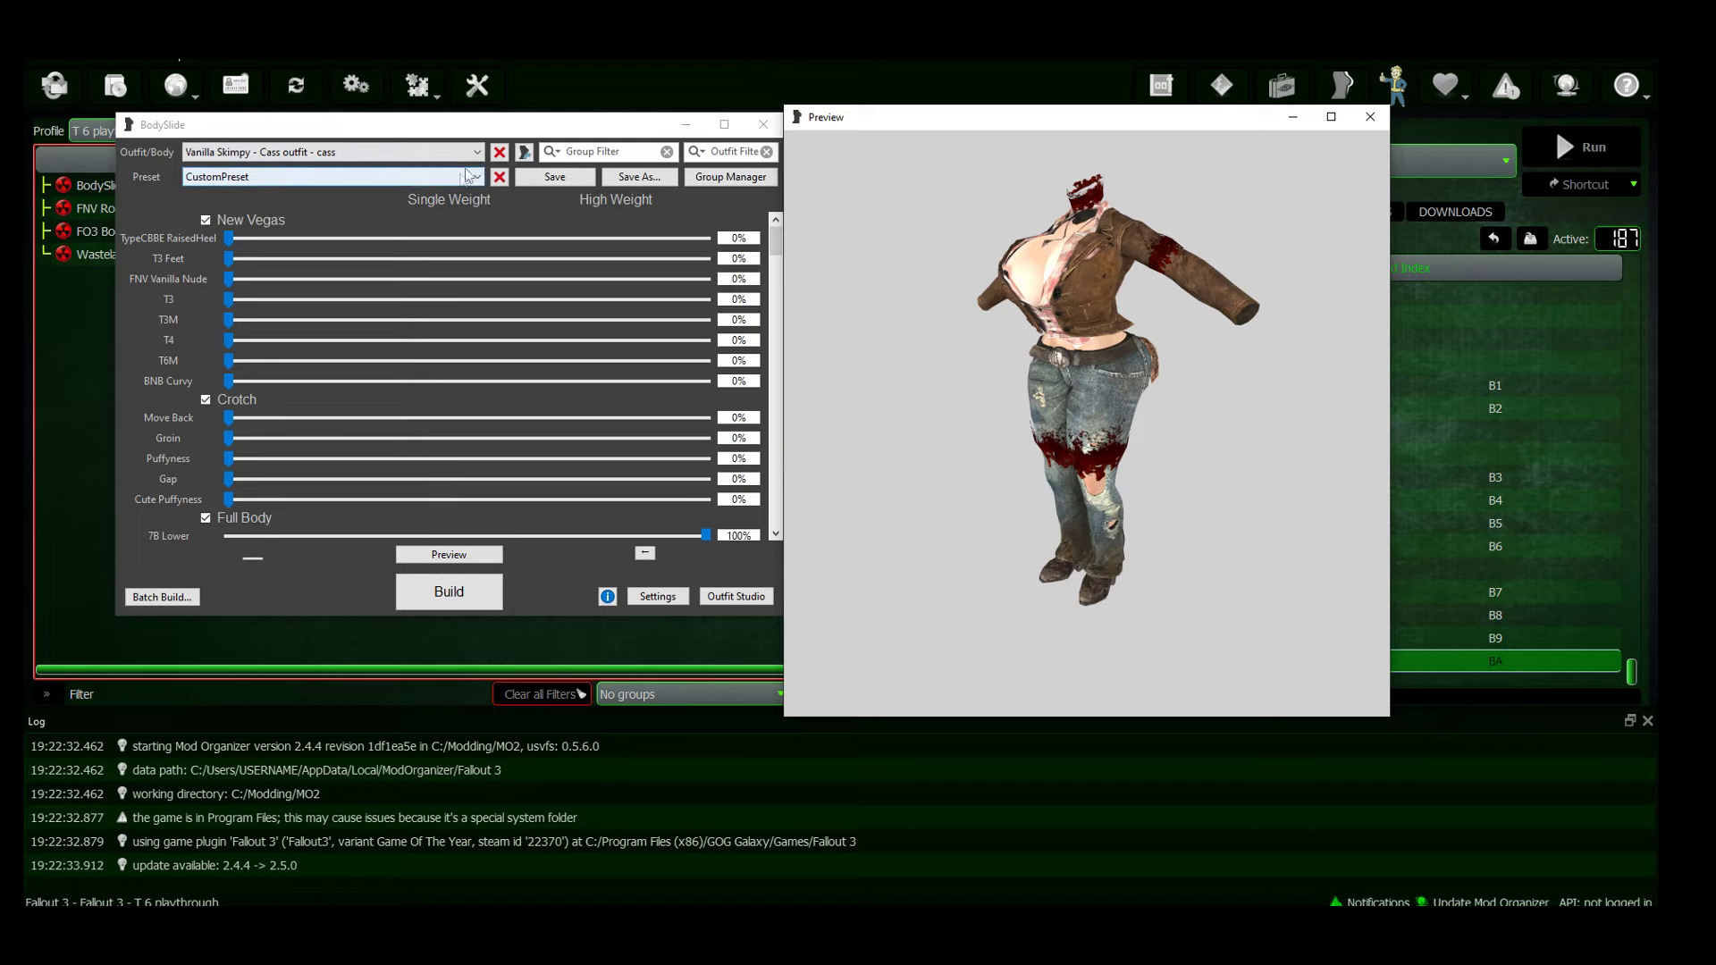
pyautogui.click(524, 152)
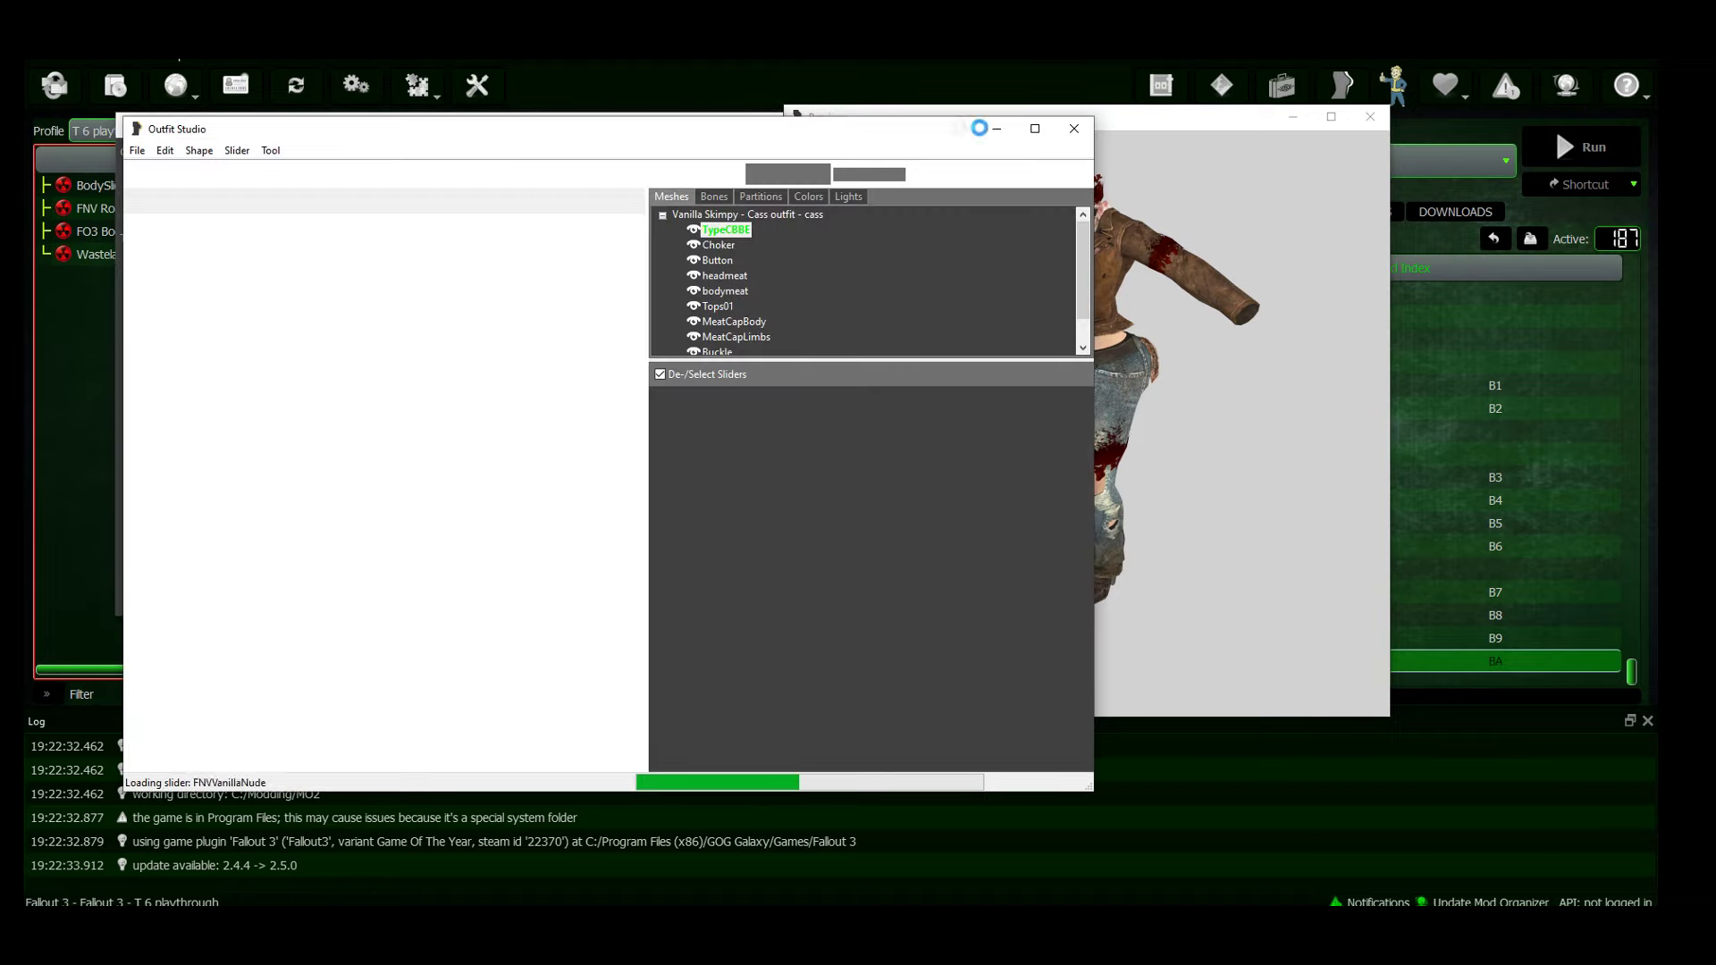
pyautogui.click(1074, 127)
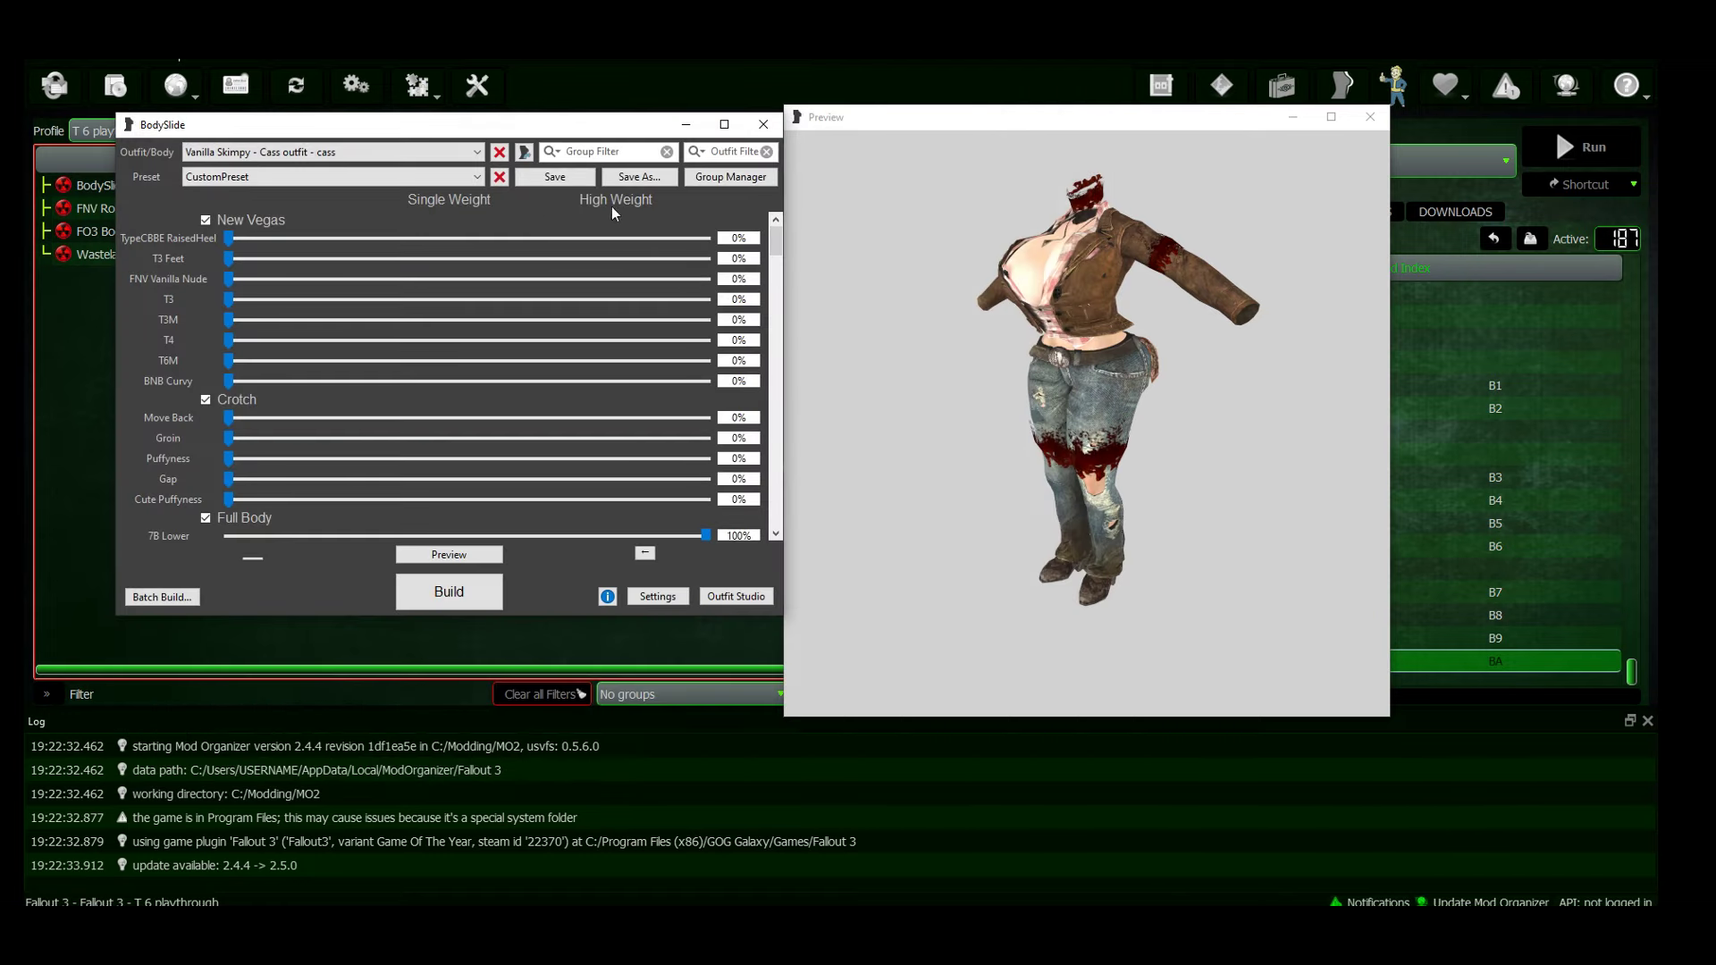
pyautogui.click(527, 151)
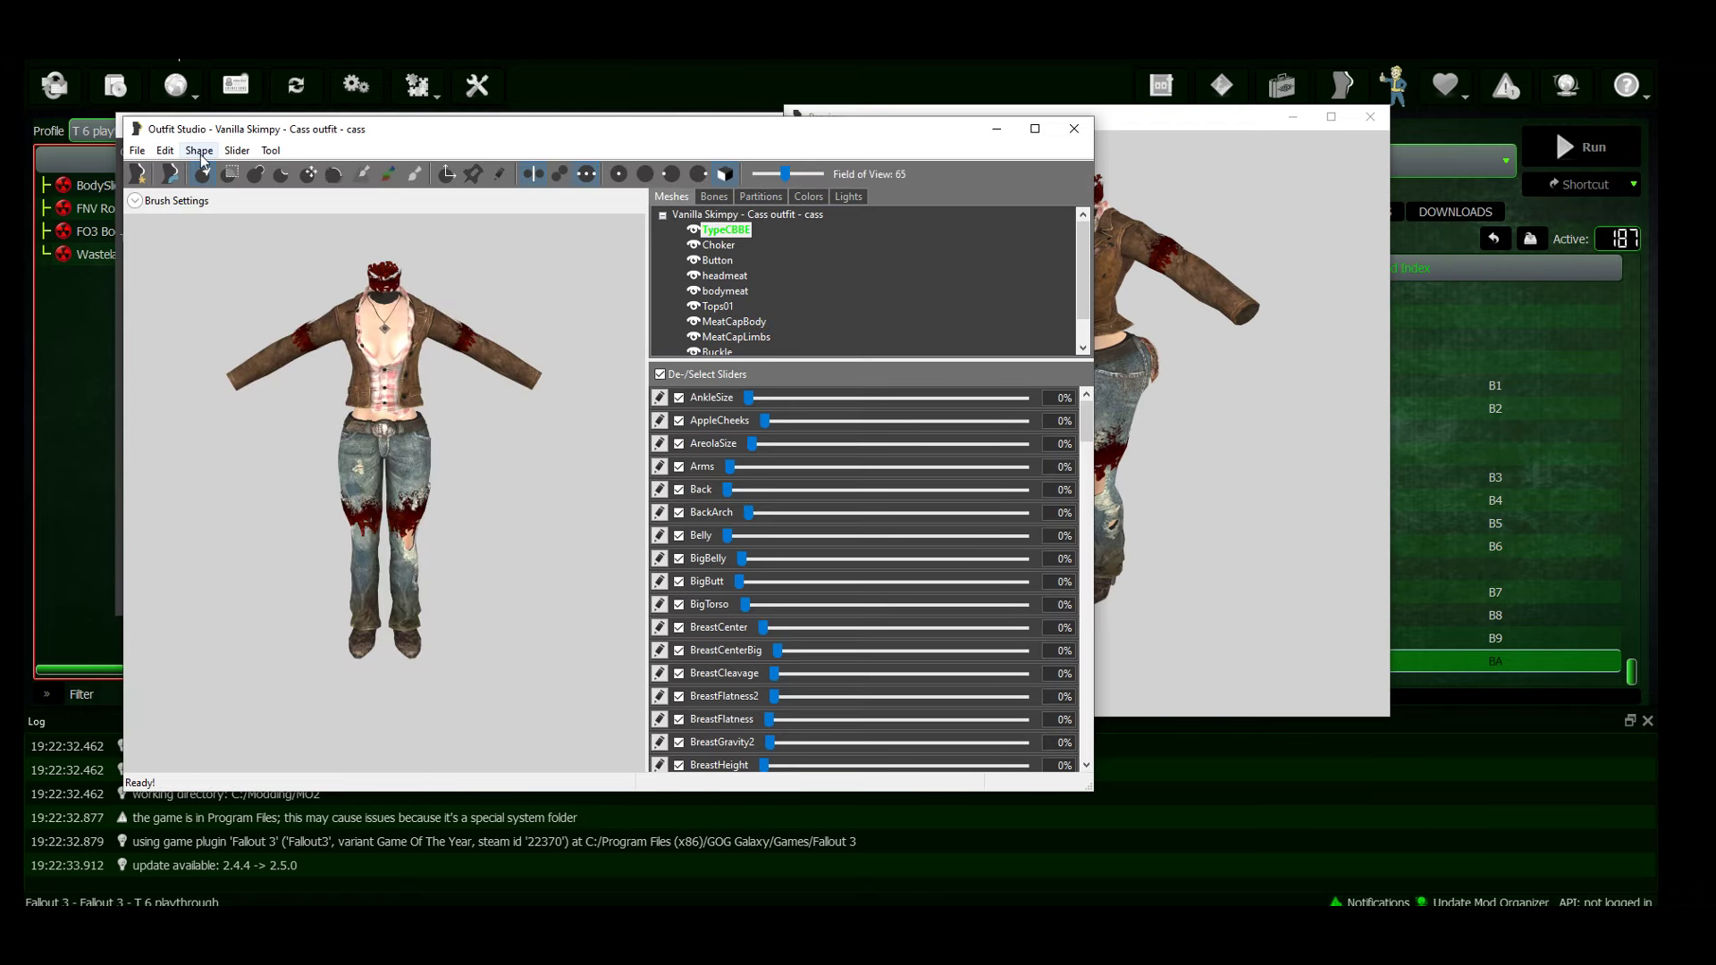
# Step: Load the CustomPreset slider preset onto the outfit and inspect the fuller shape
pyautogui.click(238, 150)
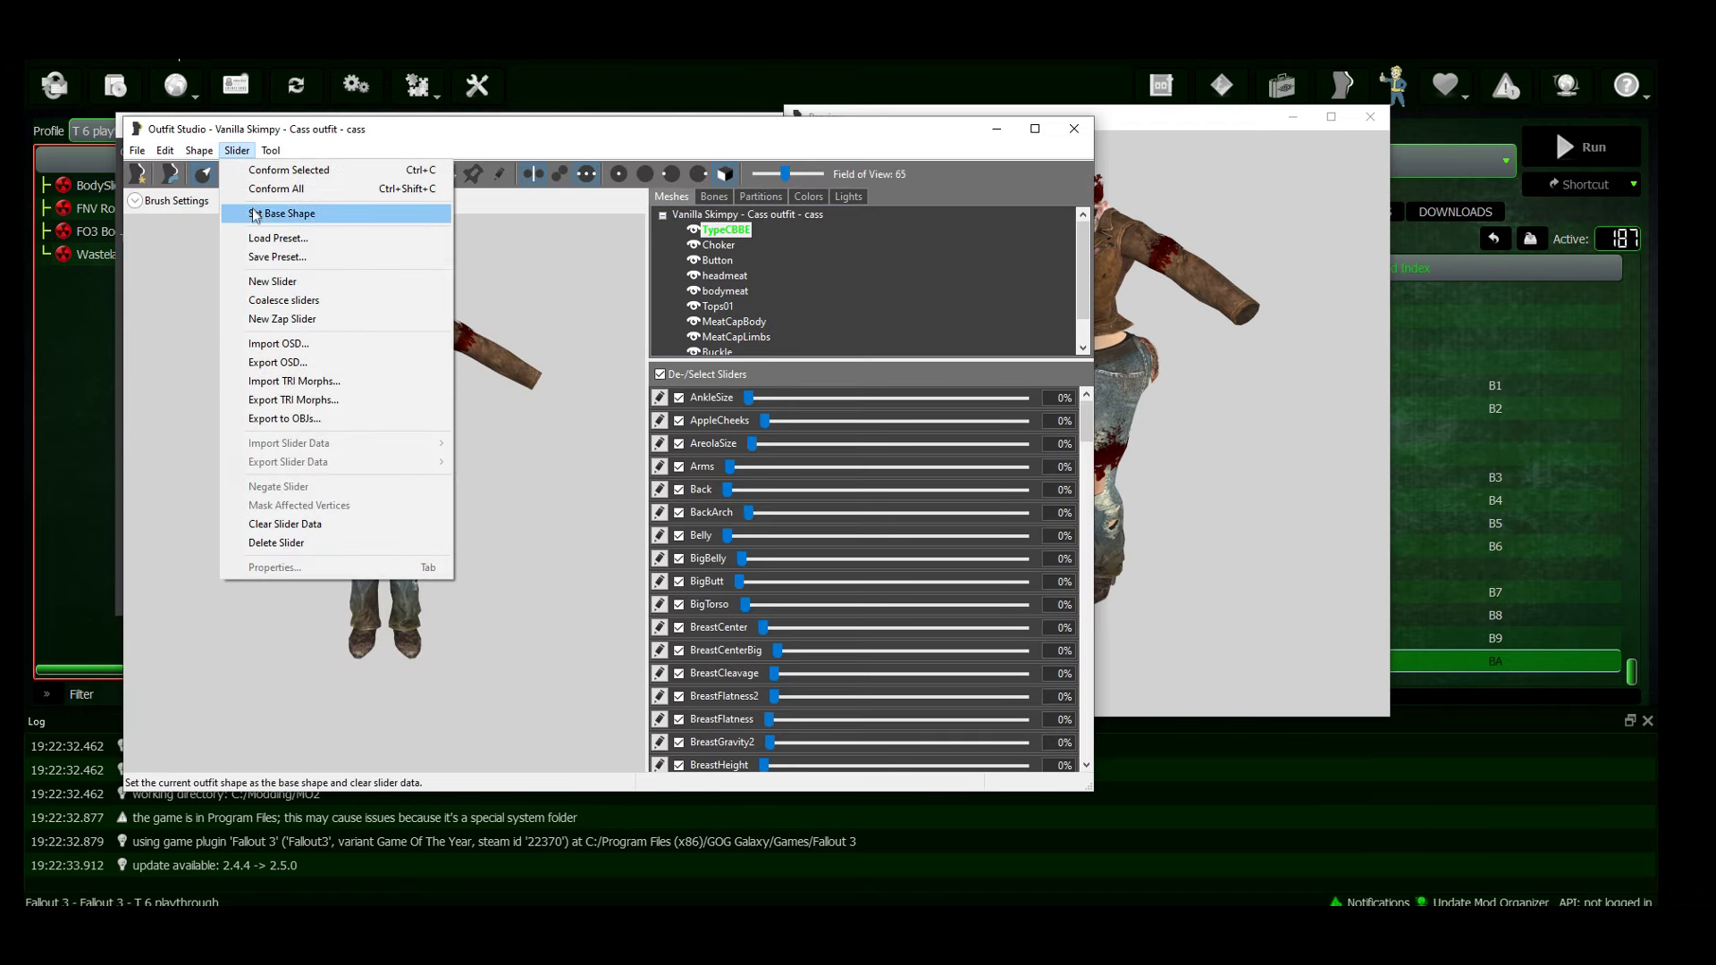
pyautogui.click(275, 237)
pyautogui.click(520, 447)
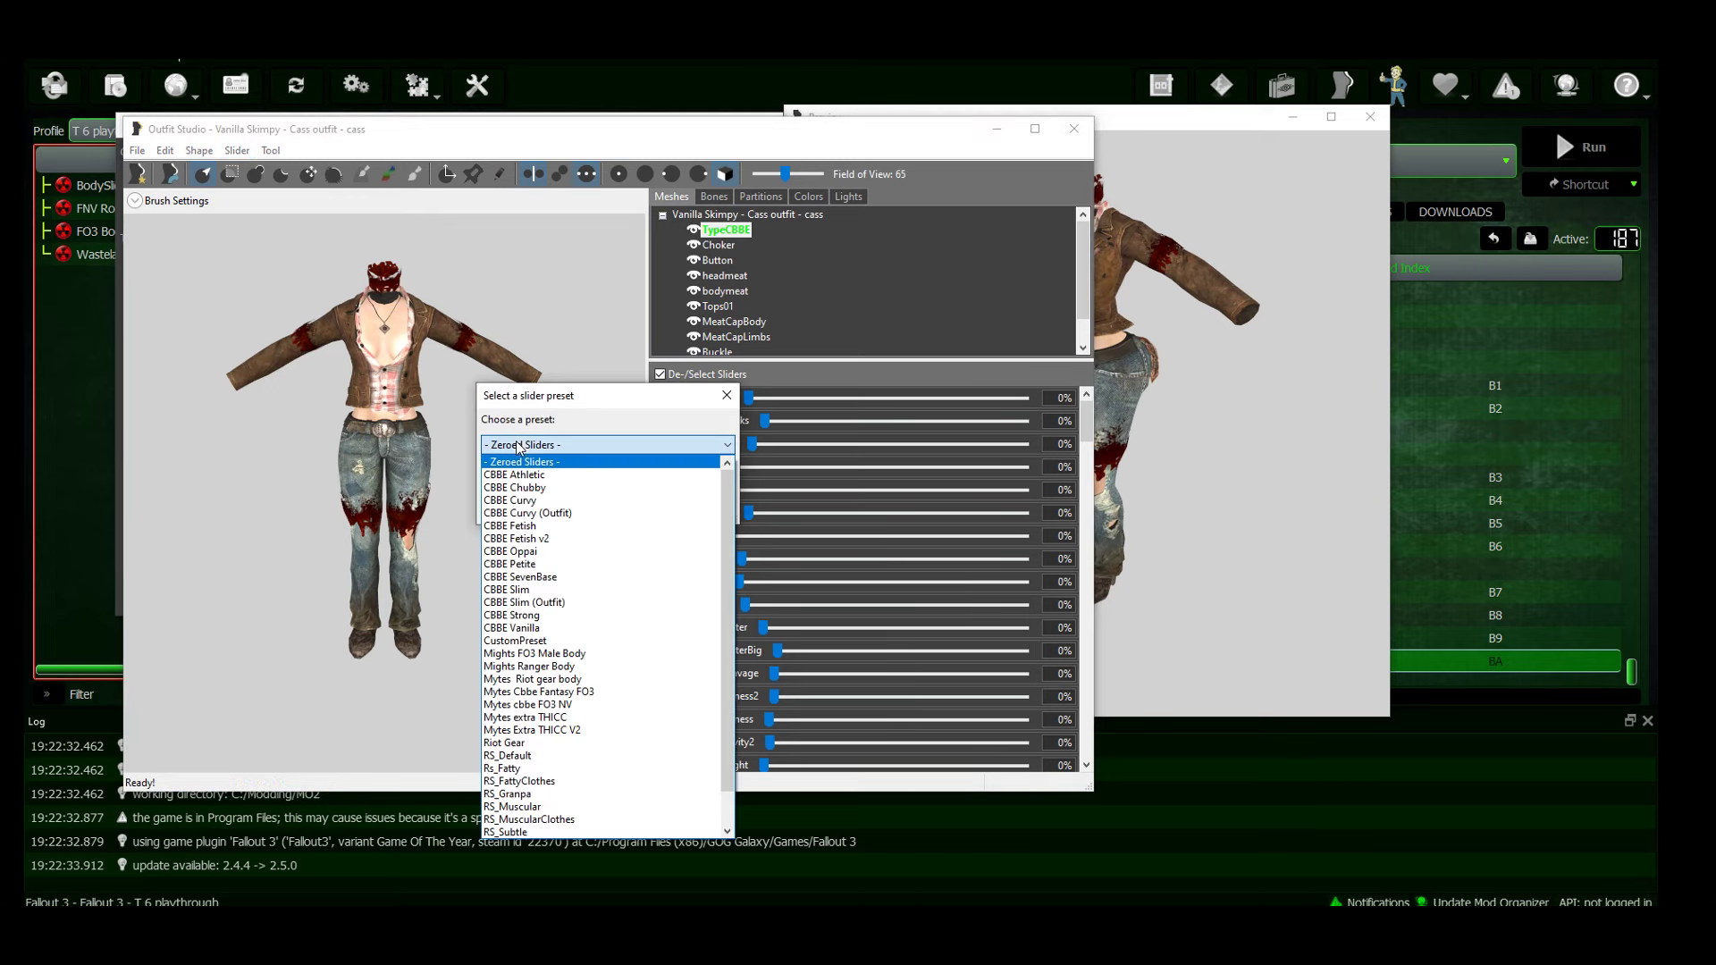
pyautogui.click(560, 641)
pyautogui.click(630, 512)
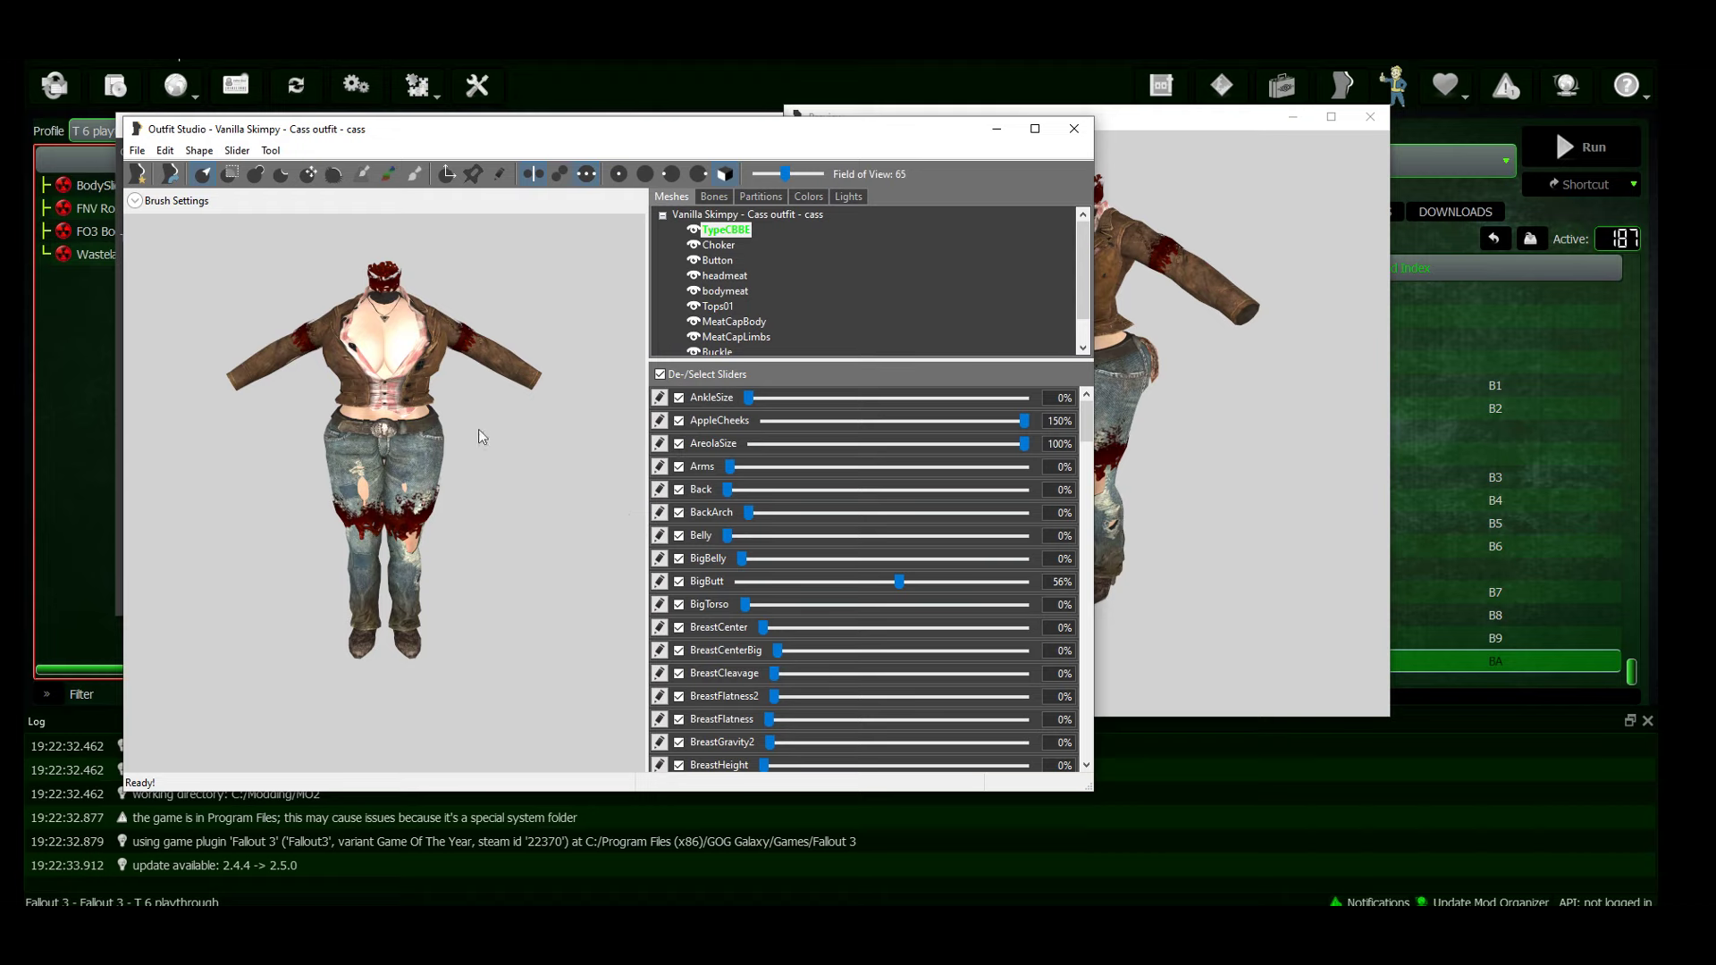
pyautogui.moveTo(484, 405)
pyautogui.mouseDown(button='right')
pyautogui.moveTo(413, 399)
pyautogui.moveTo(492, 402)
pyautogui.mouseUp(button='right')
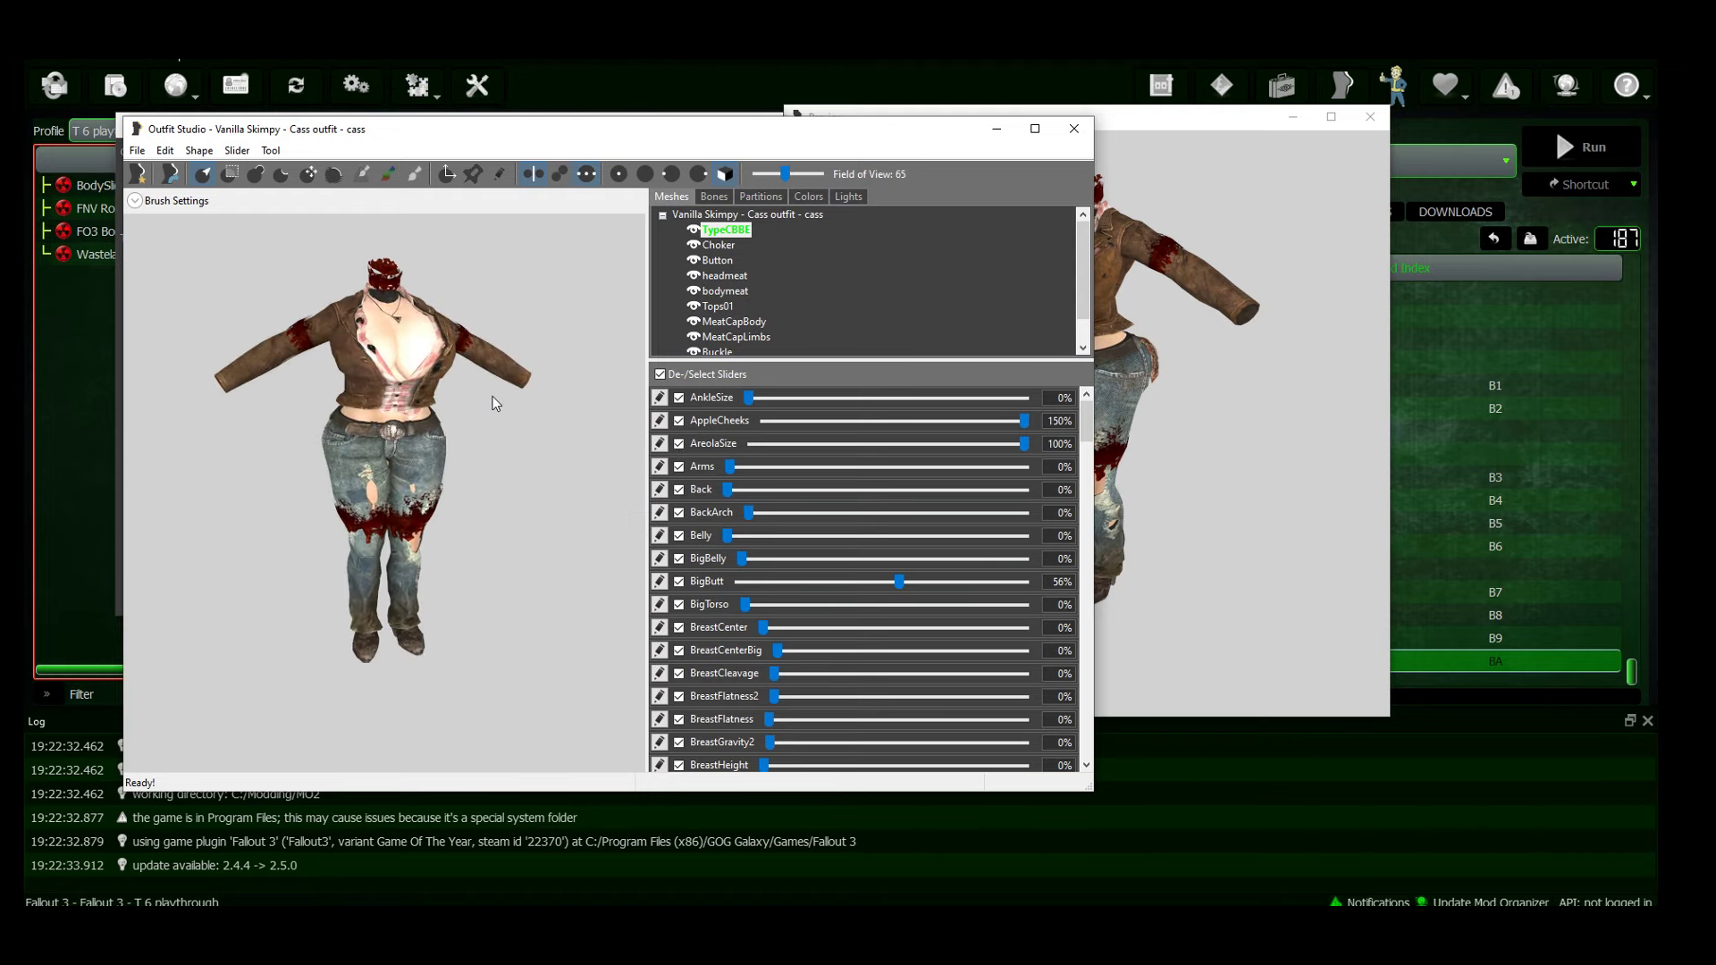
pyautogui.click(138, 150)
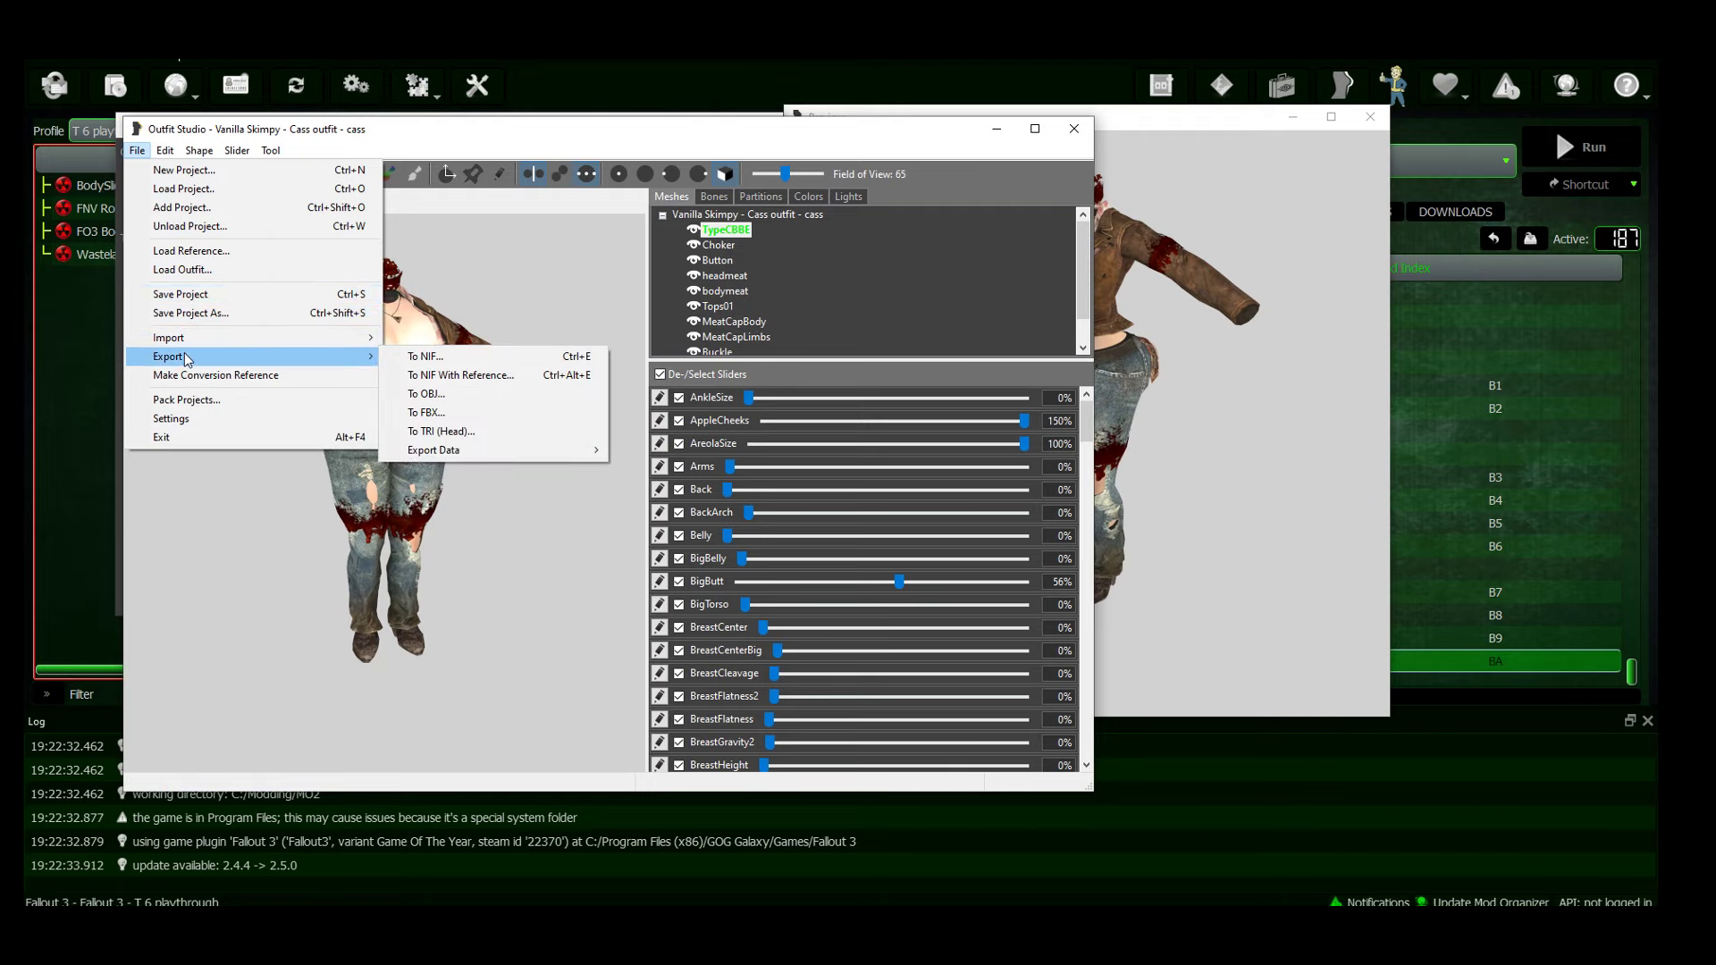
pyautogui.moveTo(168, 355)
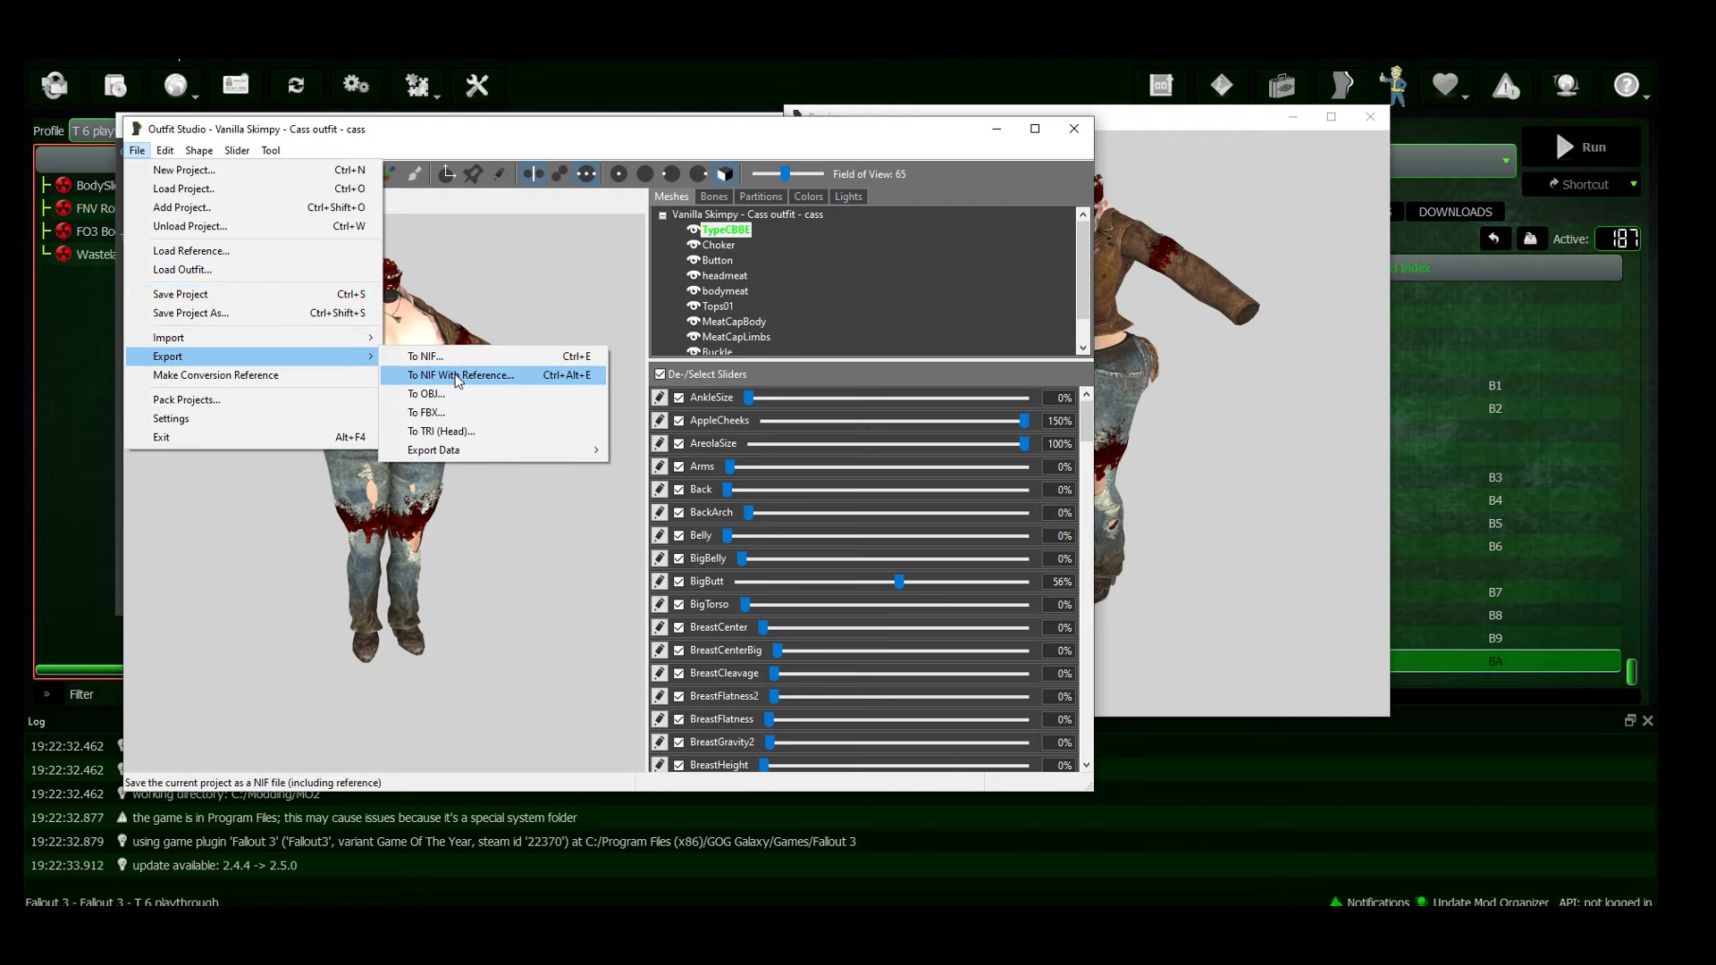
# Step: Export the outfit to NIF with reference, replacing the existing cass_companionSkimpy mesh
pyautogui.click(457, 376)
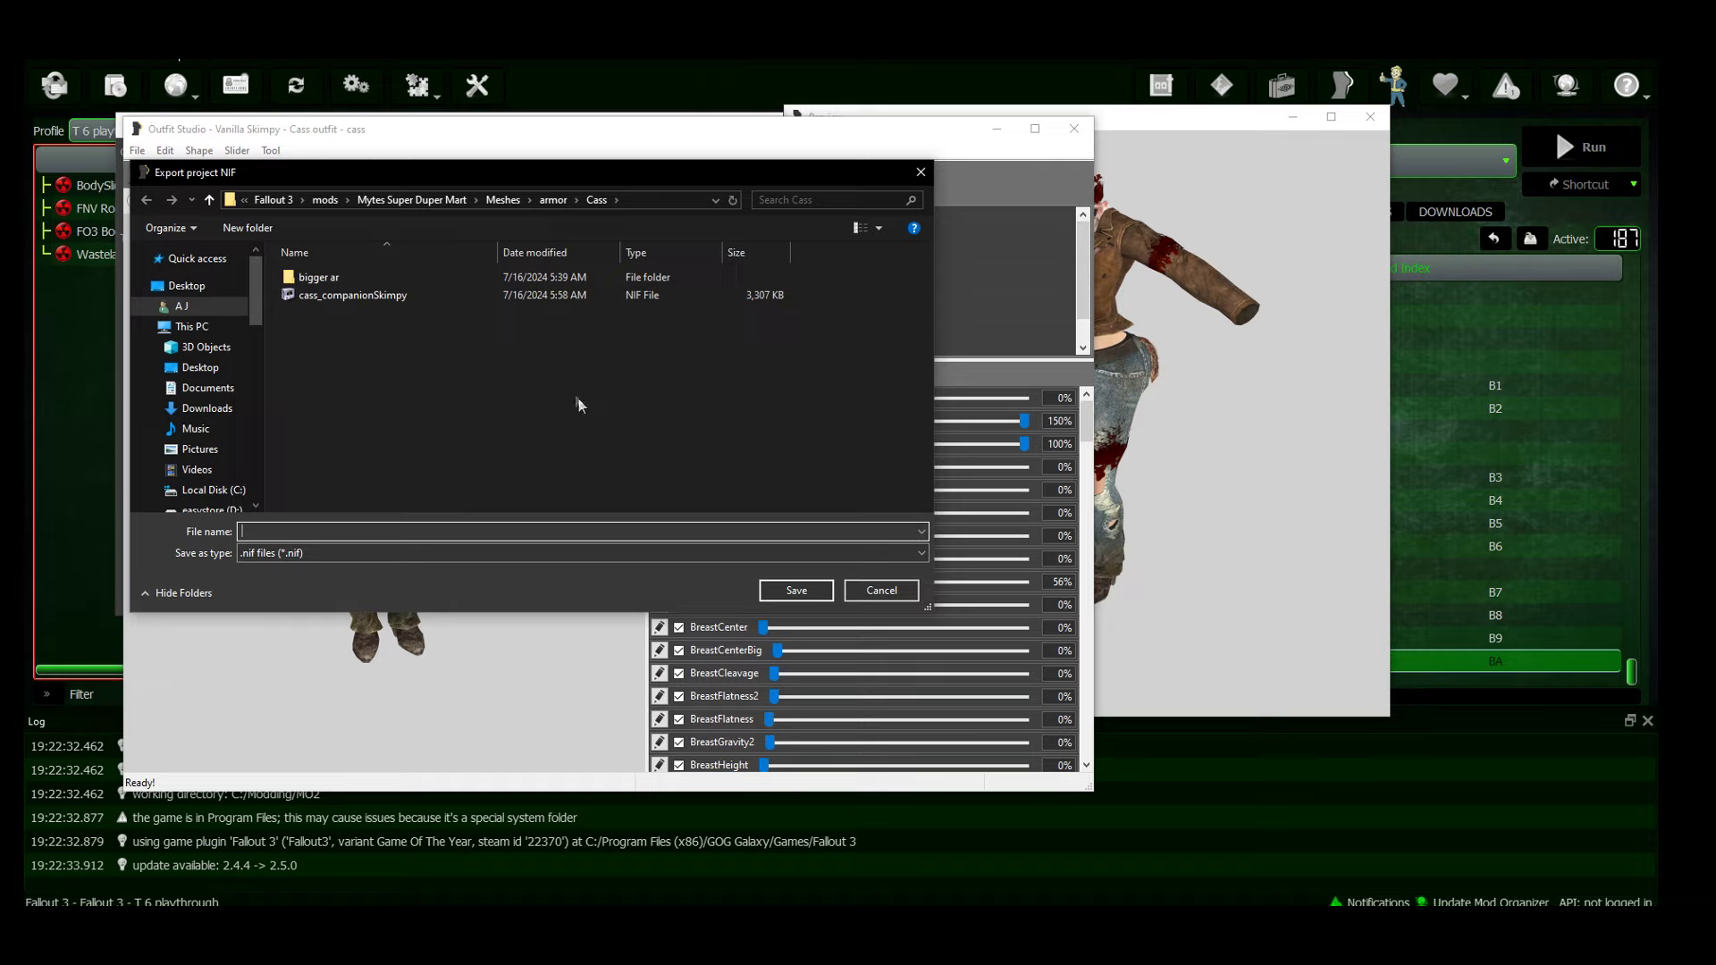
pyautogui.click(375, 300)
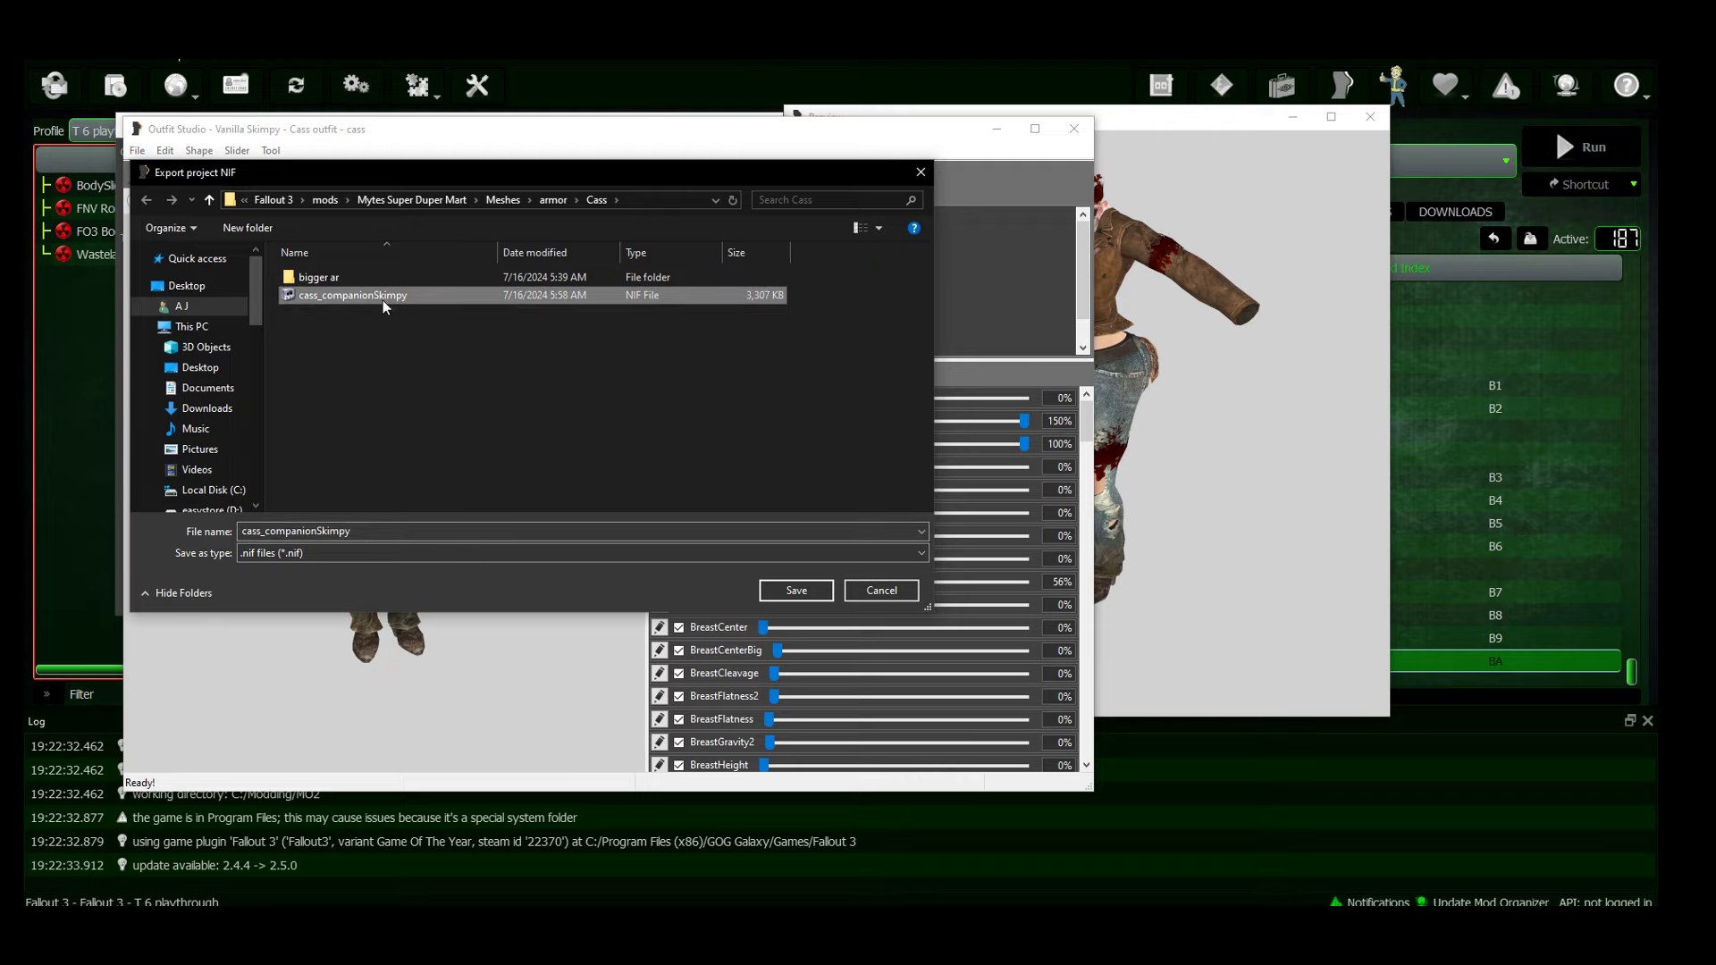
pyautogui.doubleClick(383, 301)
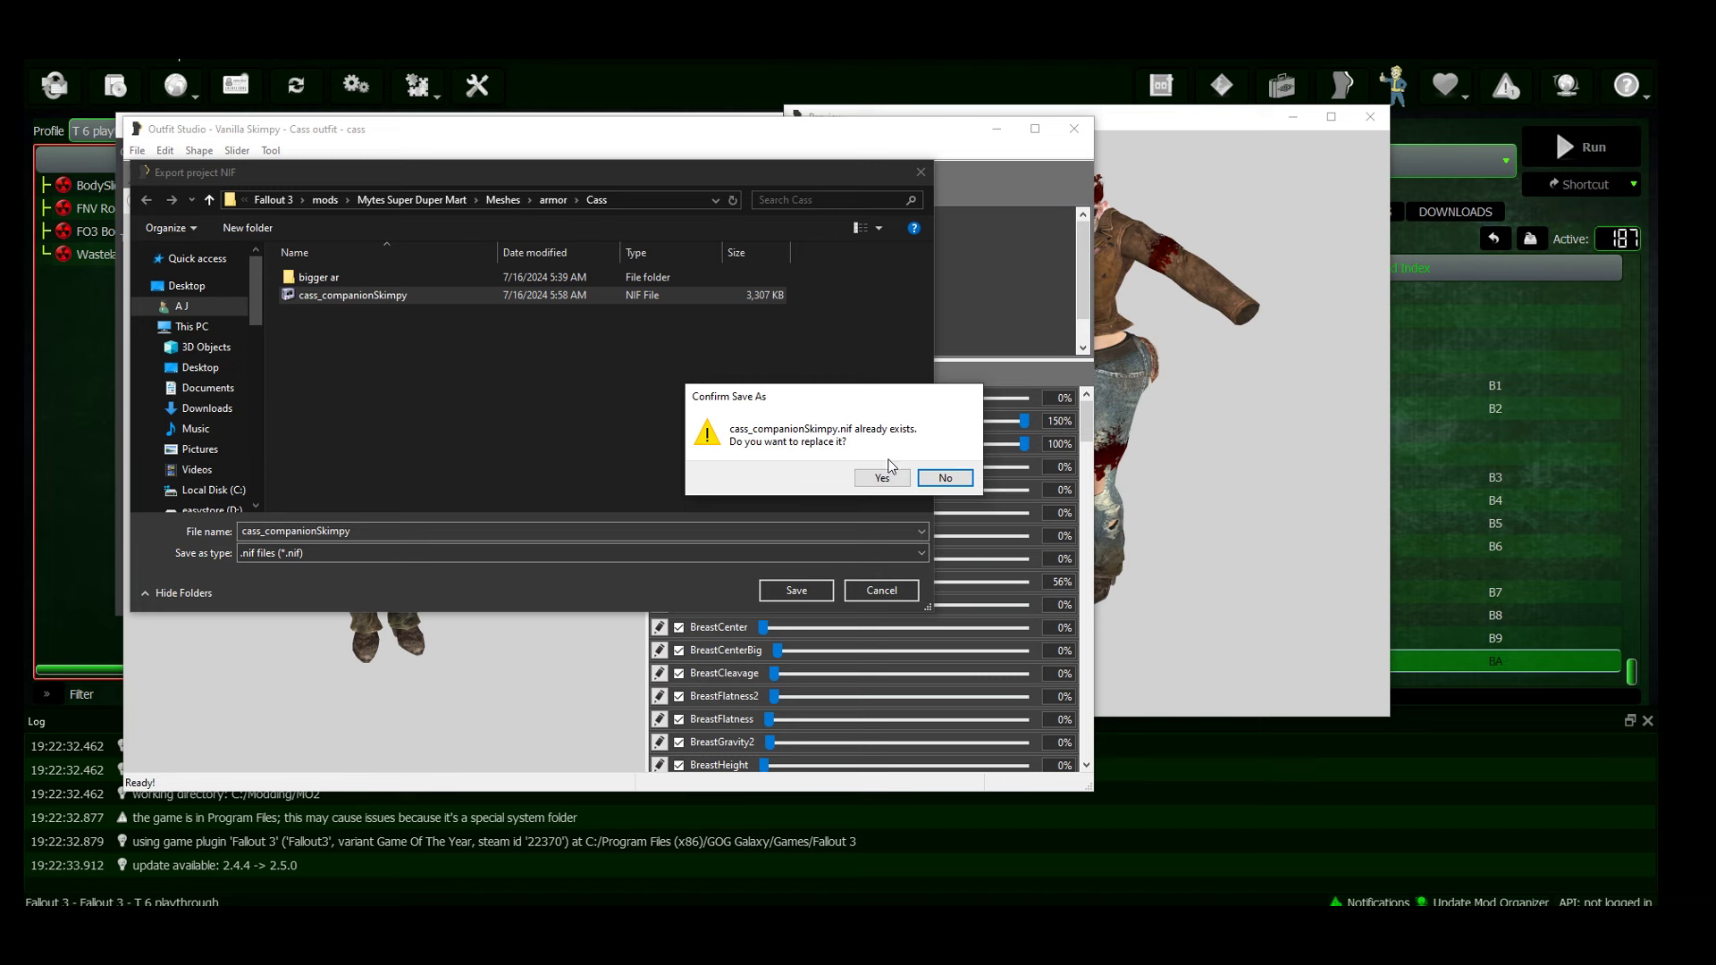
pyautogui.click(883, 476)
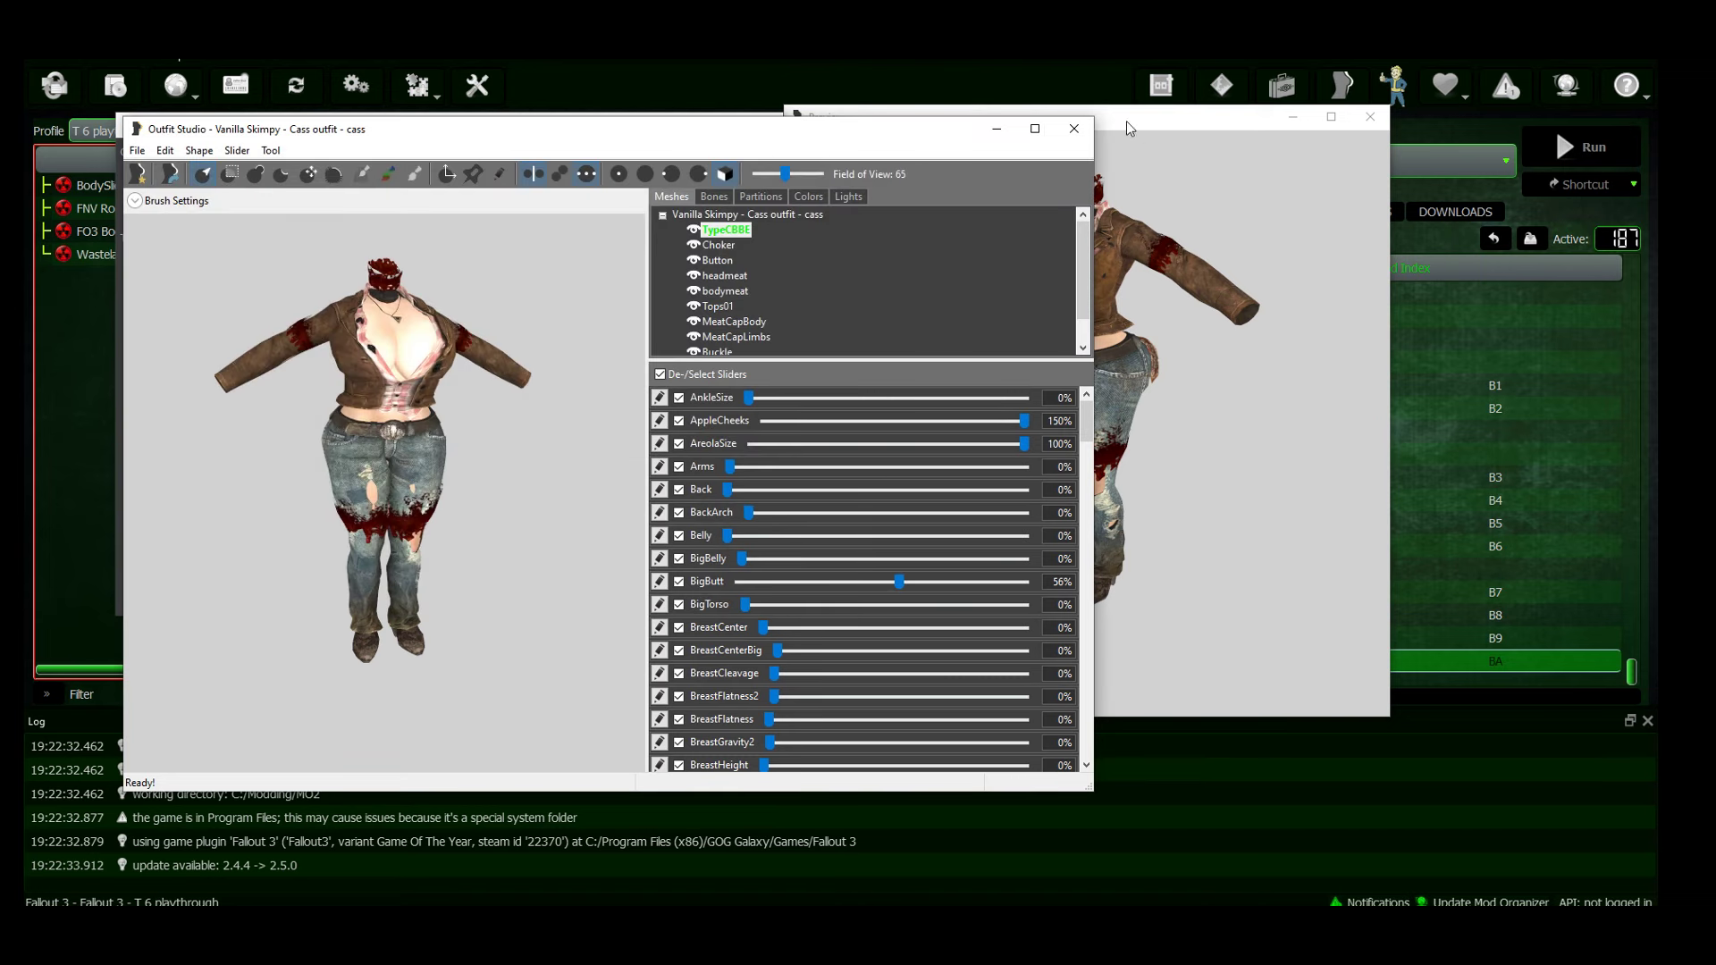
# Step: Close Outfit Studio, check the outfit preview once more, and close BodySlide
pyautogui.click(1077, 133)
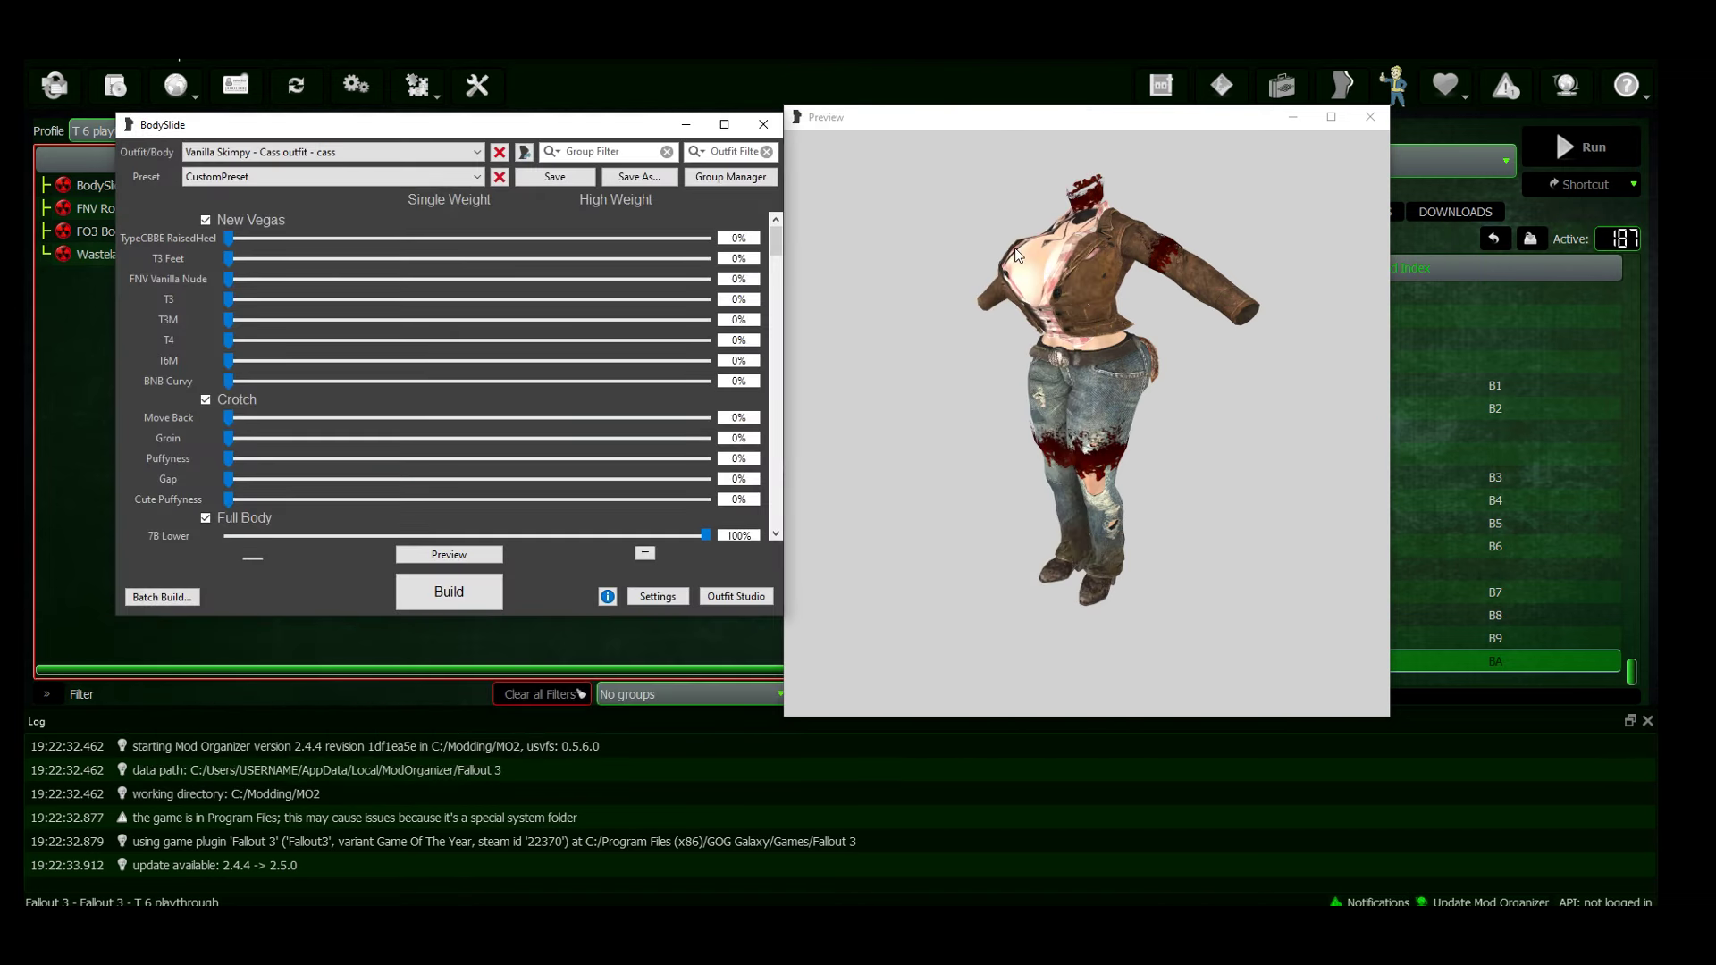
pyautogui.click(1369, 118)
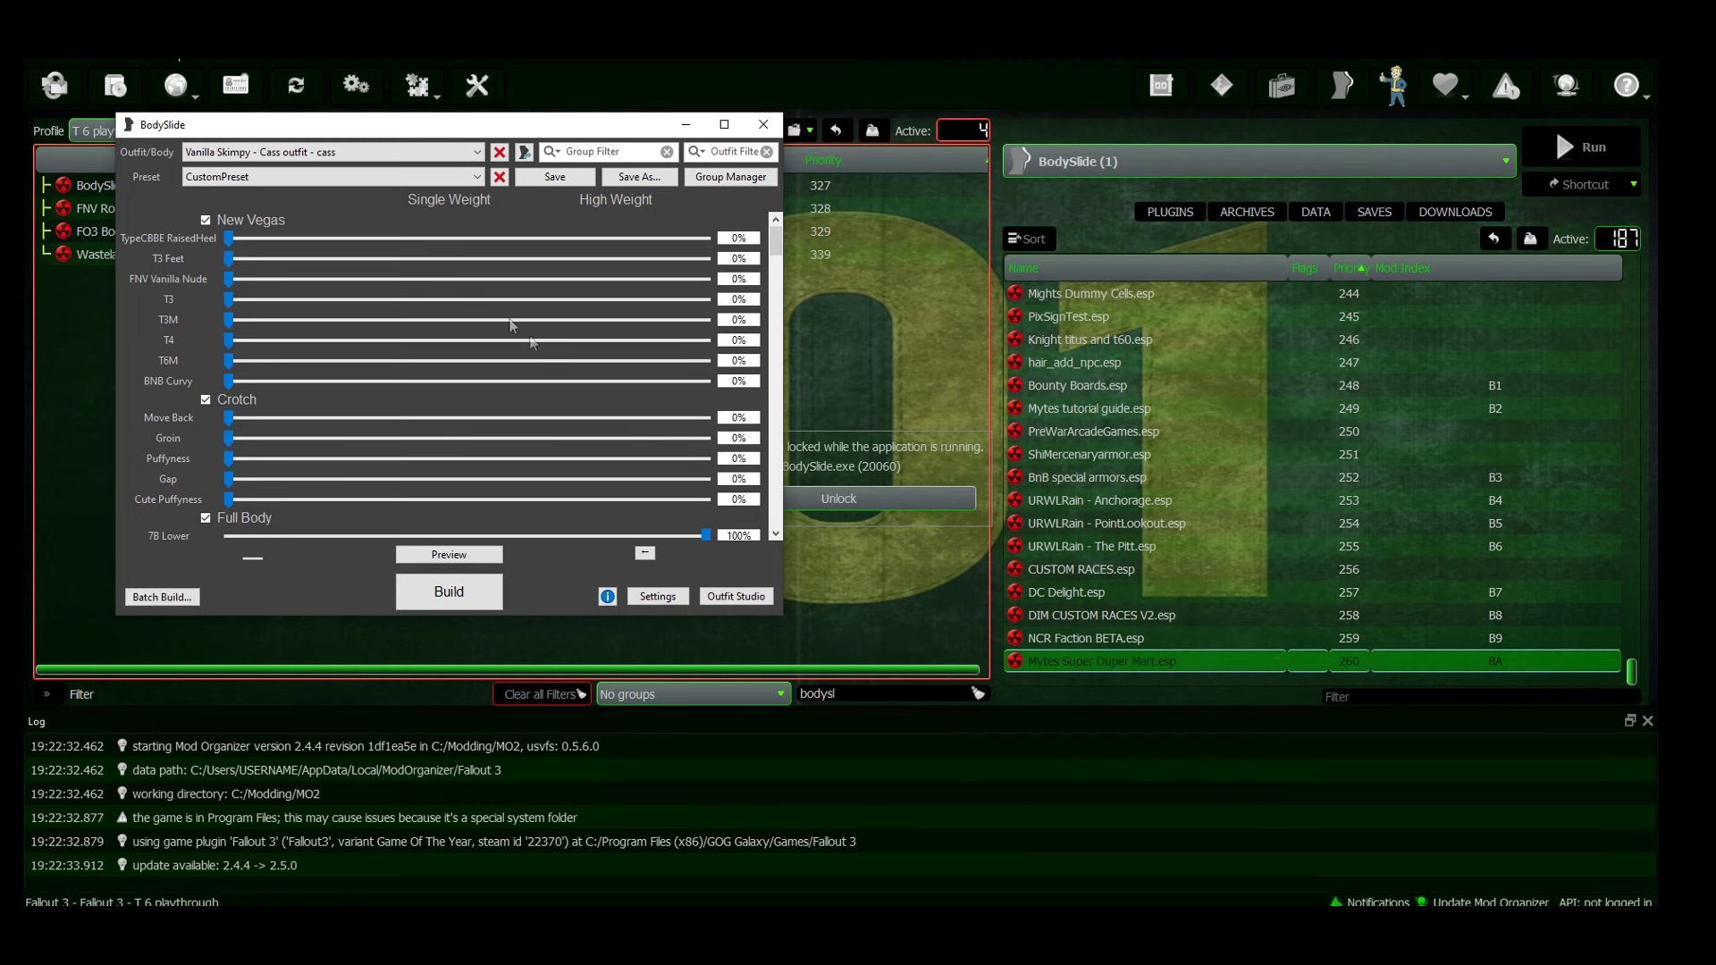
pyautogui.click(448, 554)
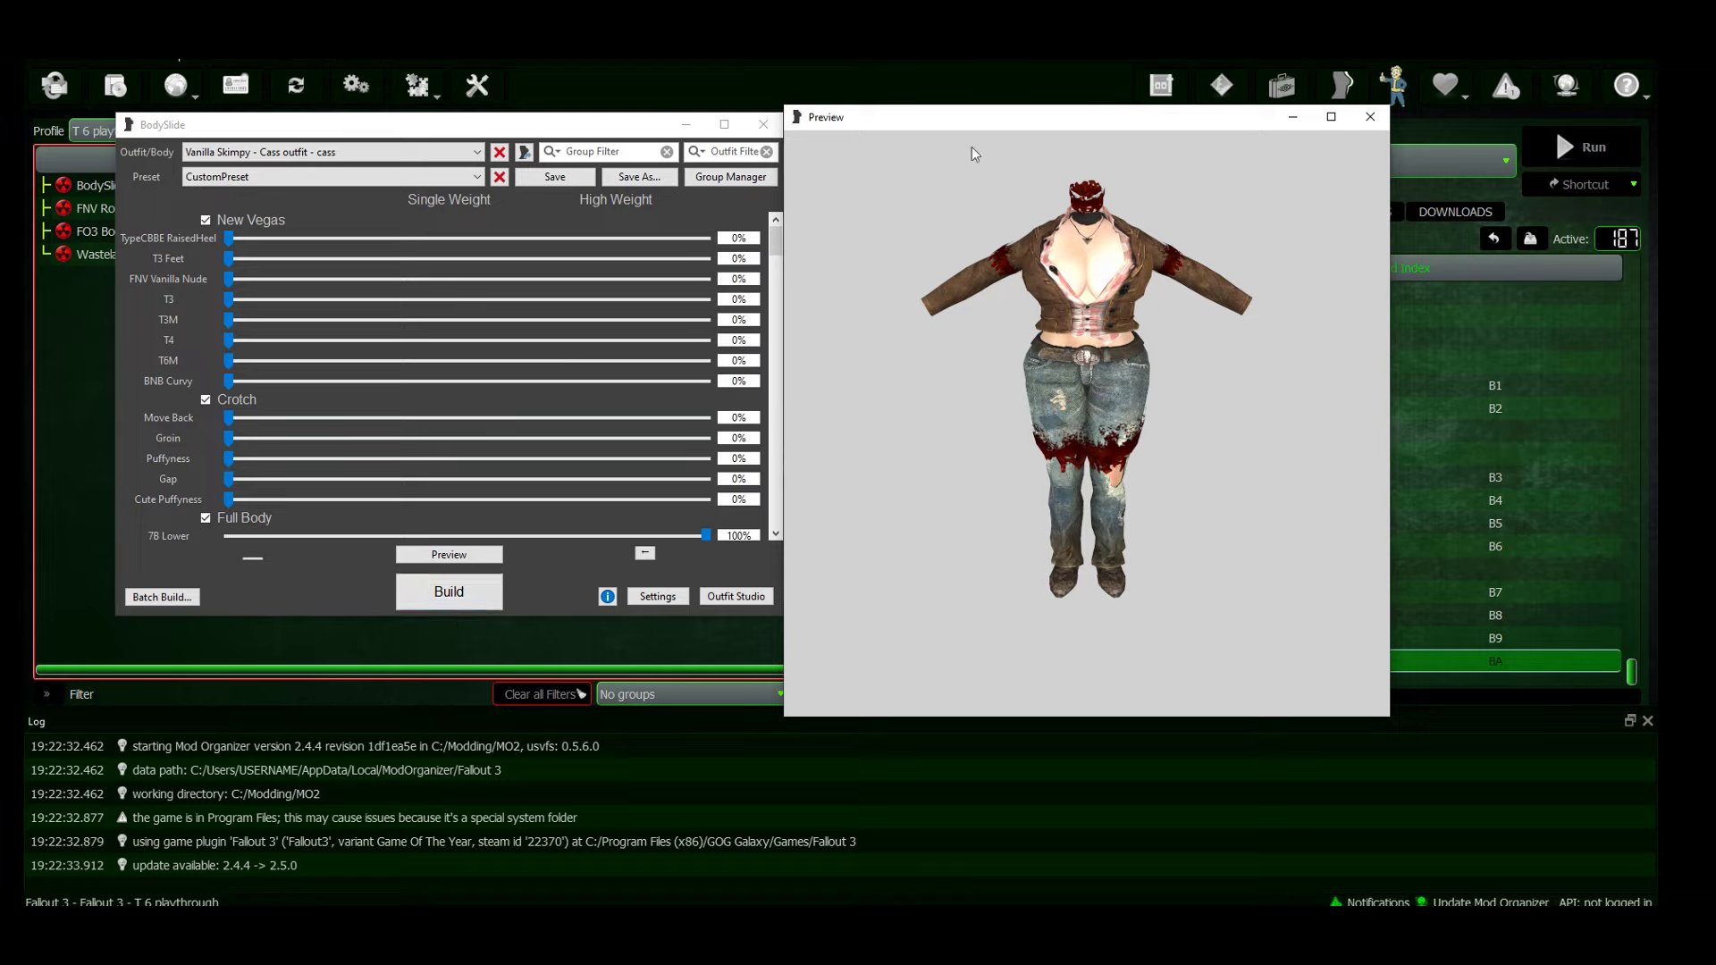
pyautogui.click(1368, 118)
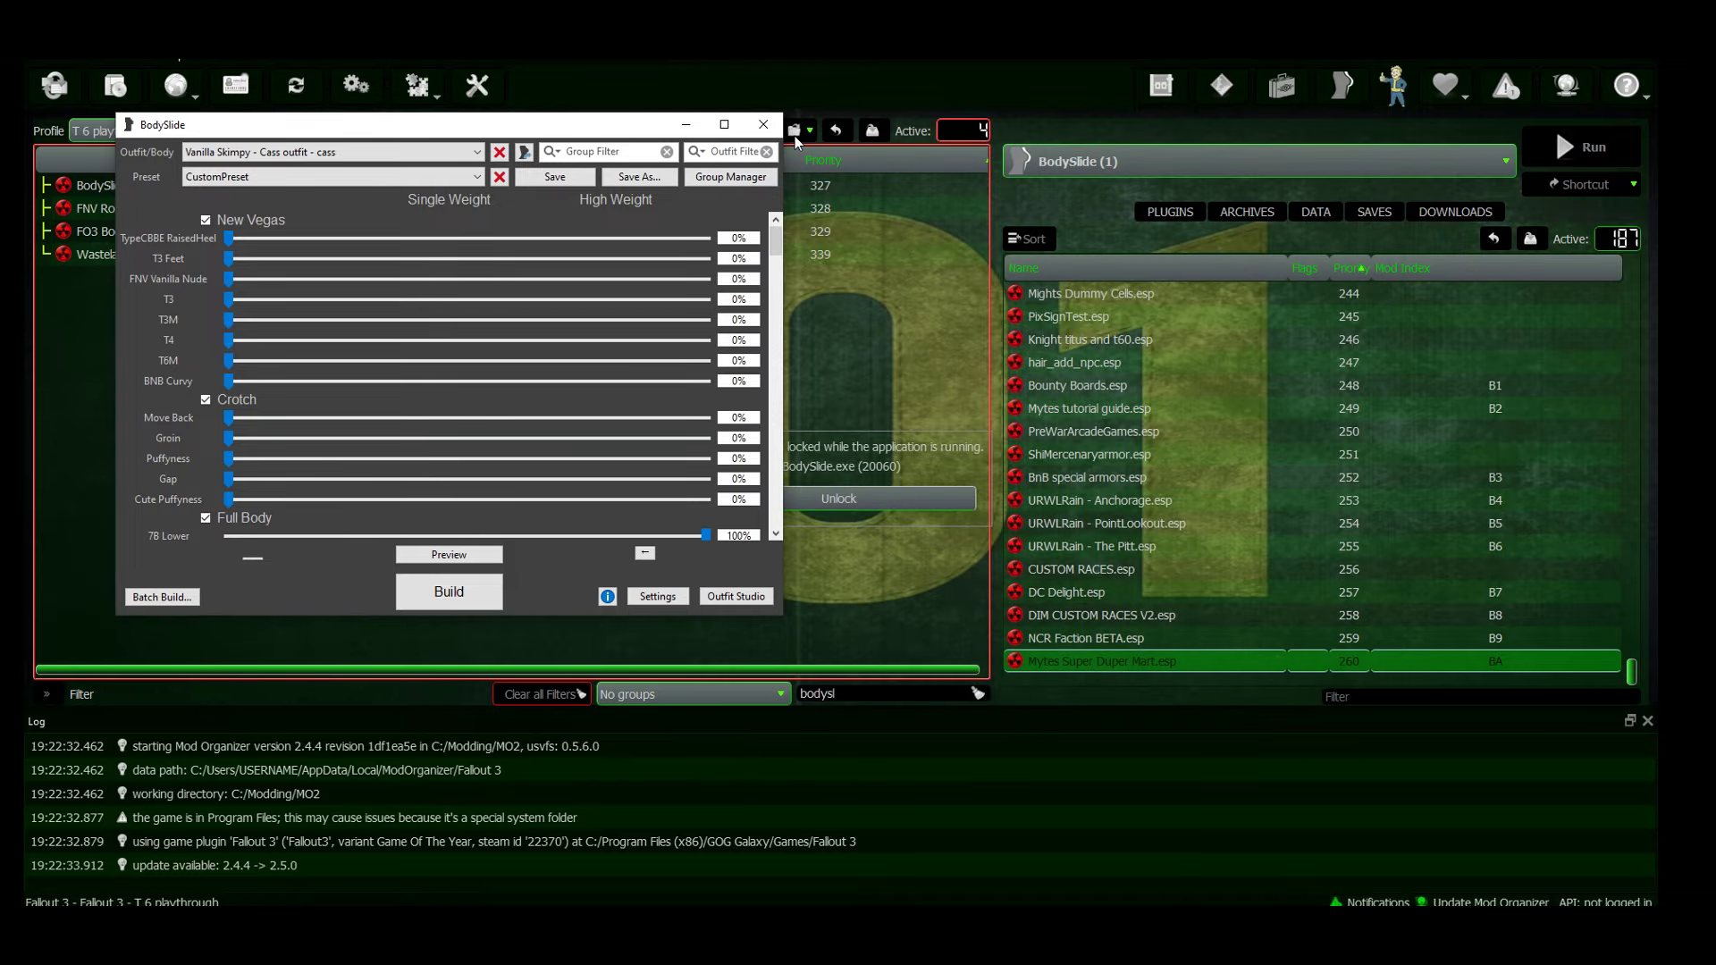
pyautogui.click(763, 125)
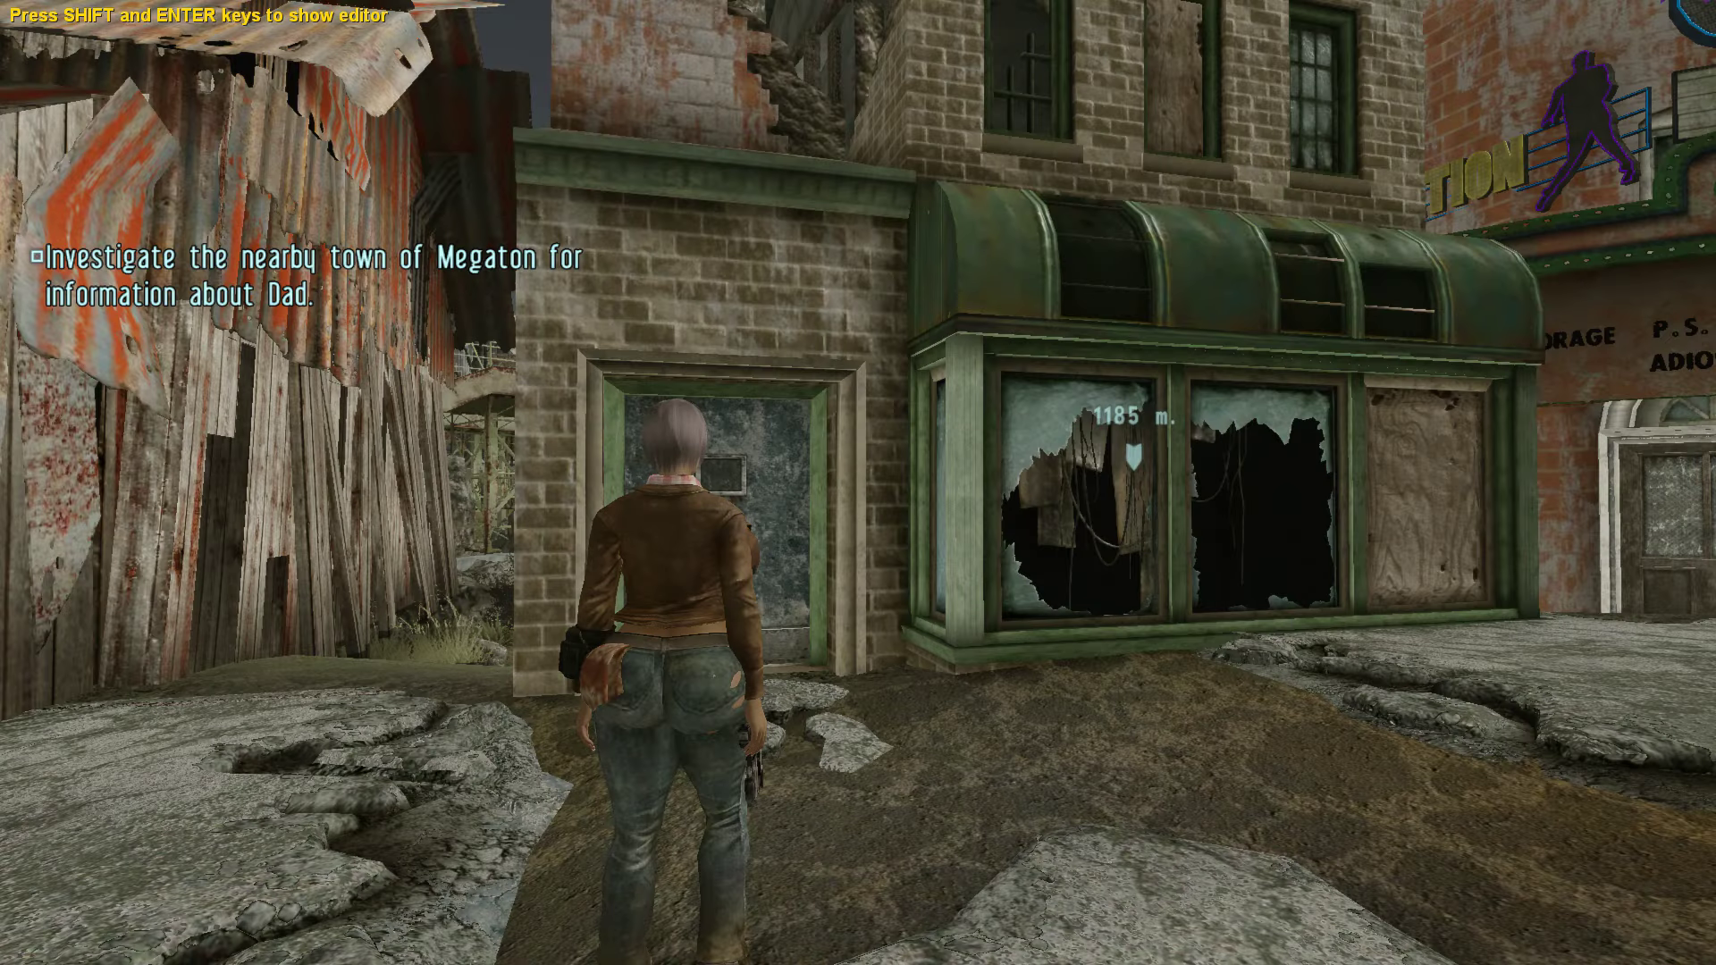
# Step: Walk the character along the storefront toward the cinema, showing the fuller Cass outfit side-on
pyautogui.press('d')
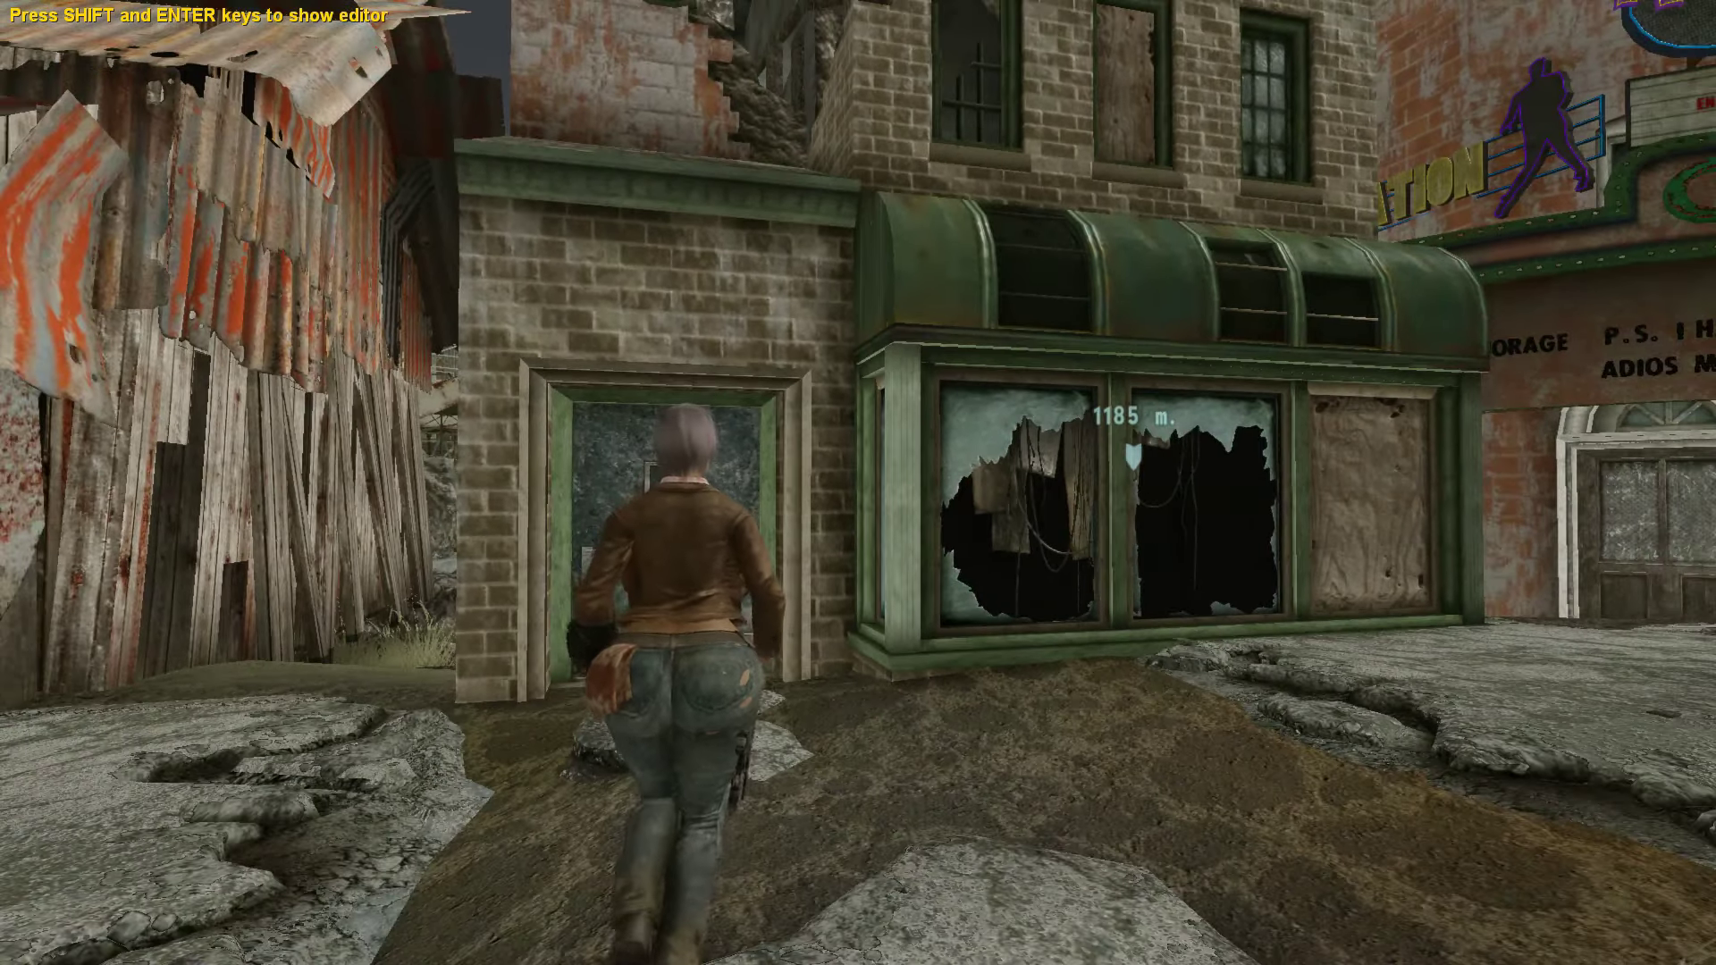
pyautogui.press('d')
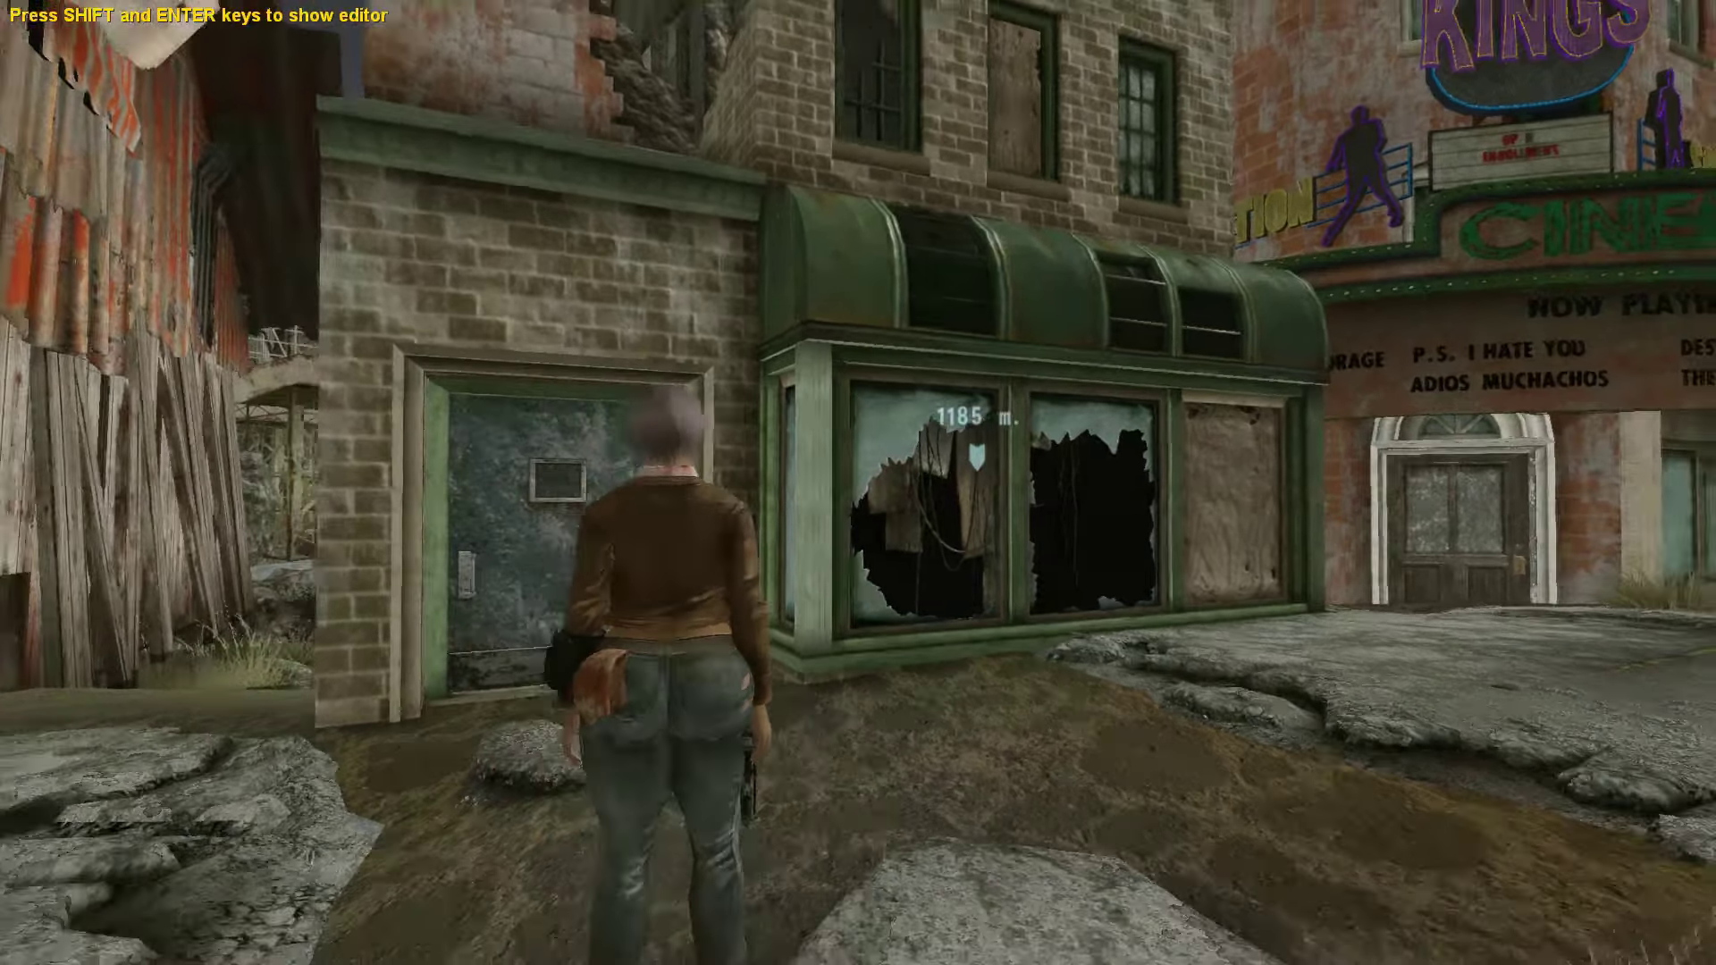
pyautogui.press('d')
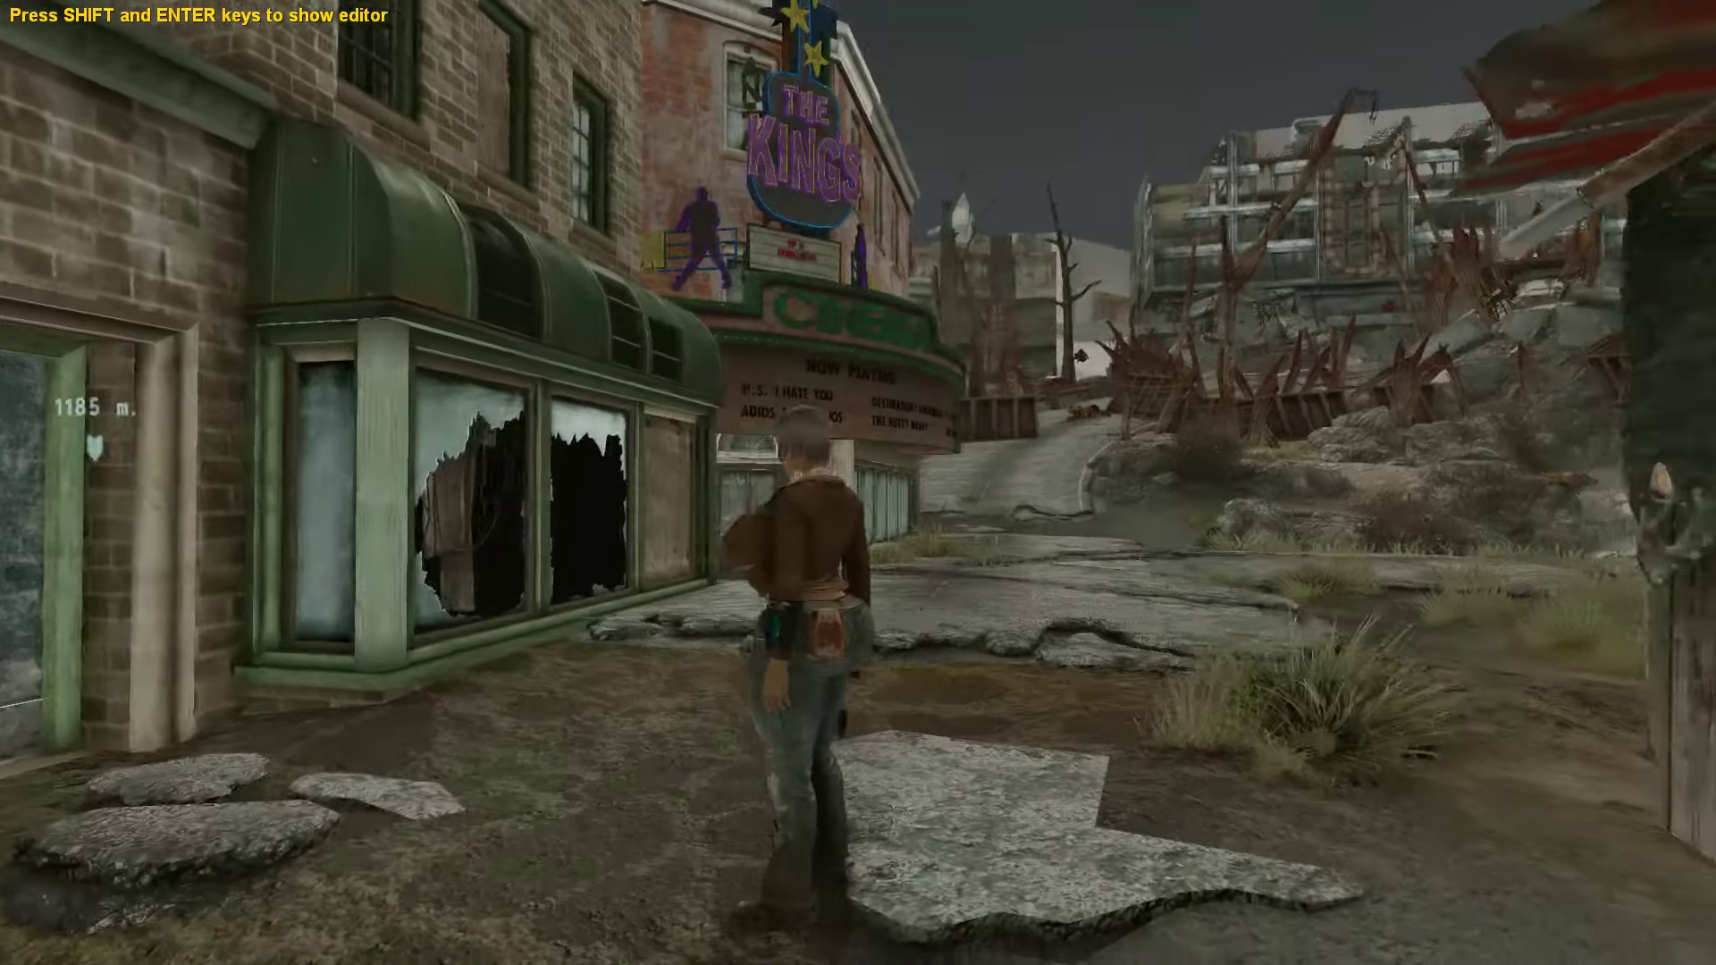
pyautogui.press('d')
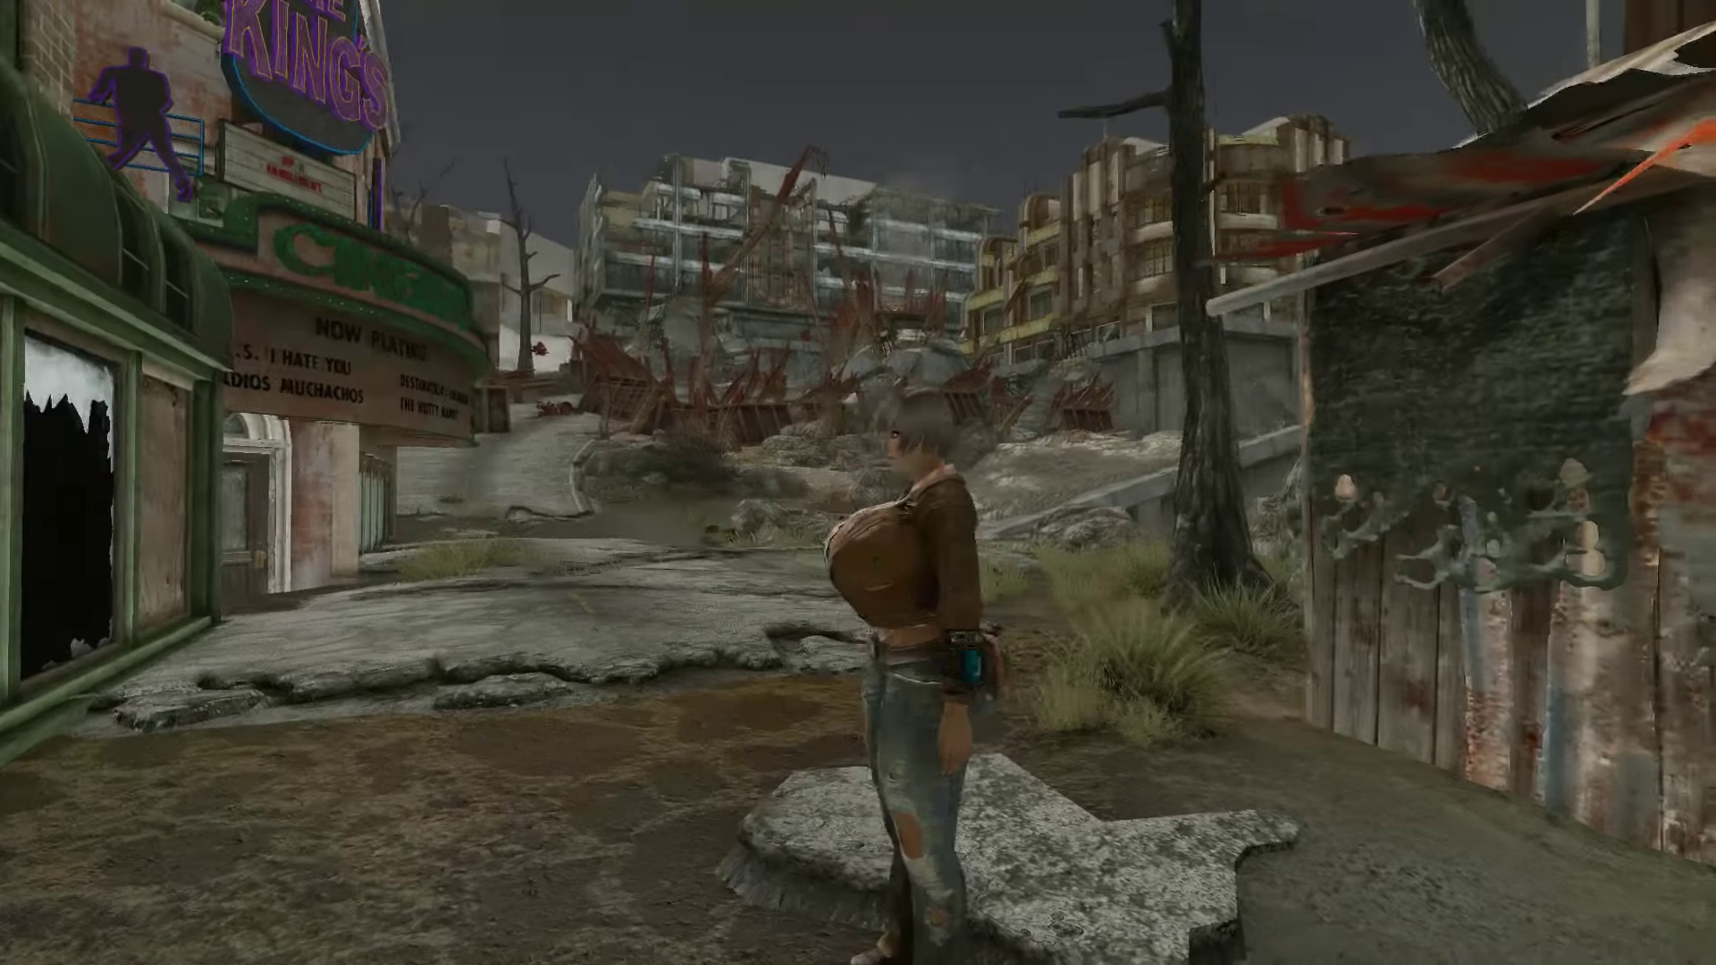